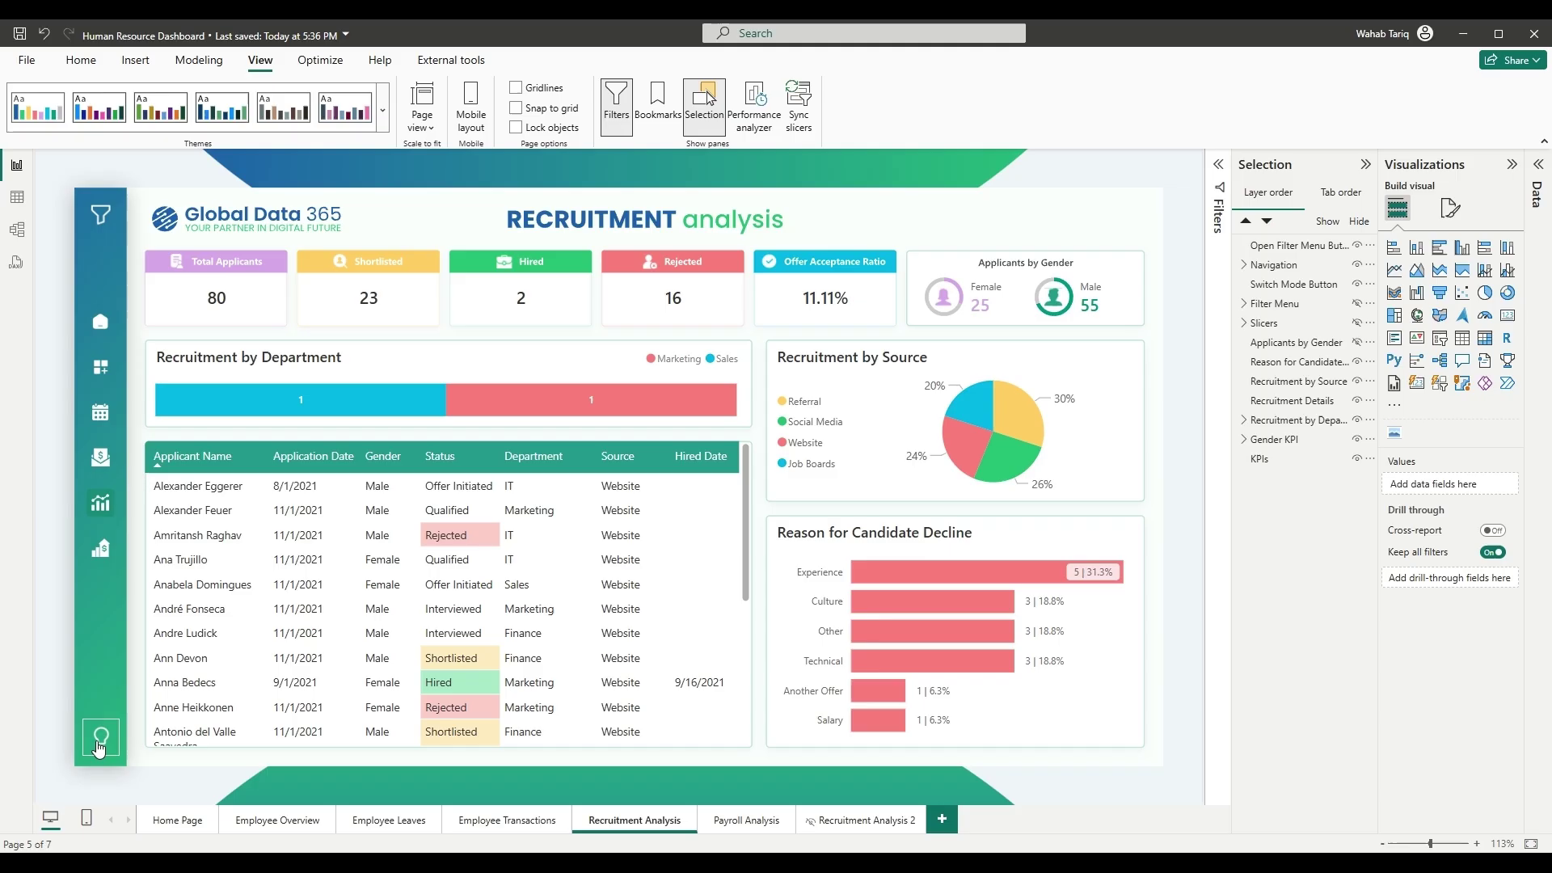
Switch to the Recruitment Analysis 2 page tab in Power BI Desktop
left_click(99, 744, "ctrl")
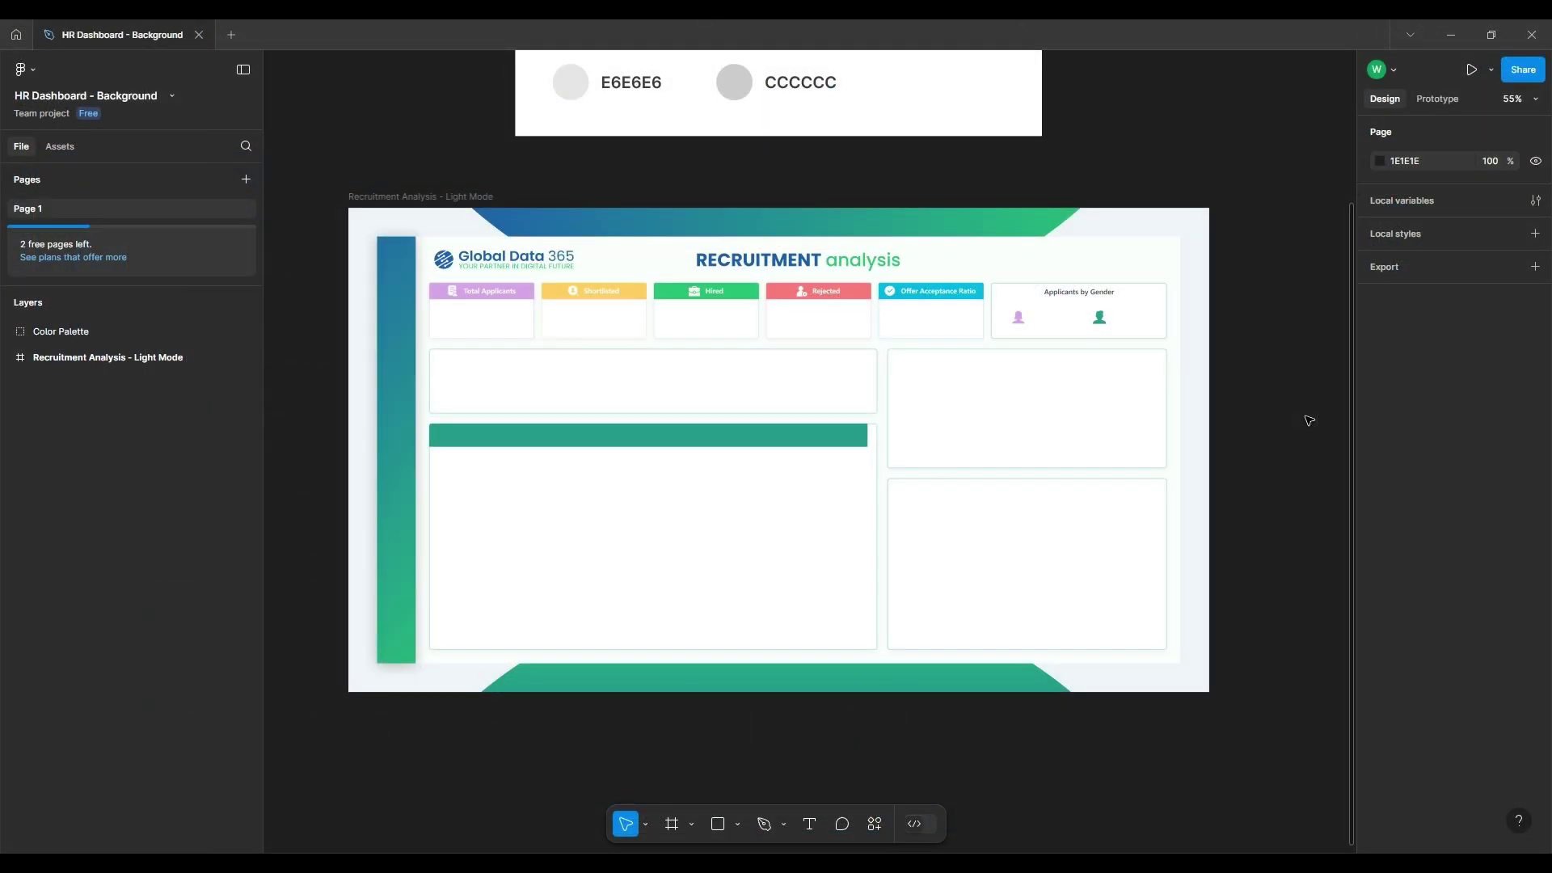
Zoom out in Figma and select the Recruitment Analysis - Light Mode frame
scroll(1307, 418, "up", 1)
scroll(1305, 416, "up", 3)
left_click(980, 329)
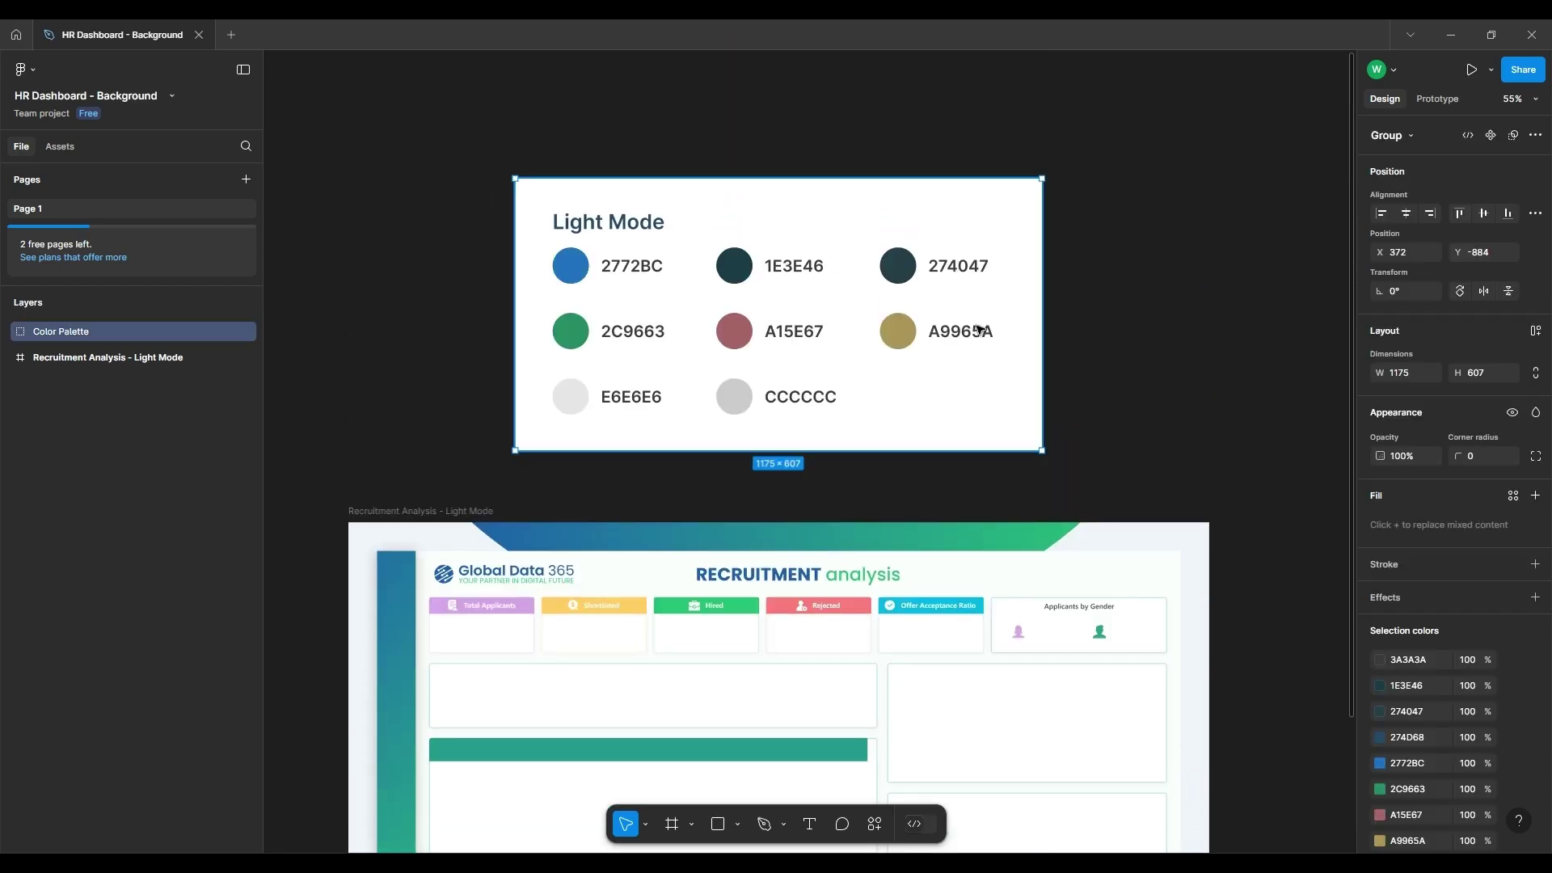
left_click(1108, 322)
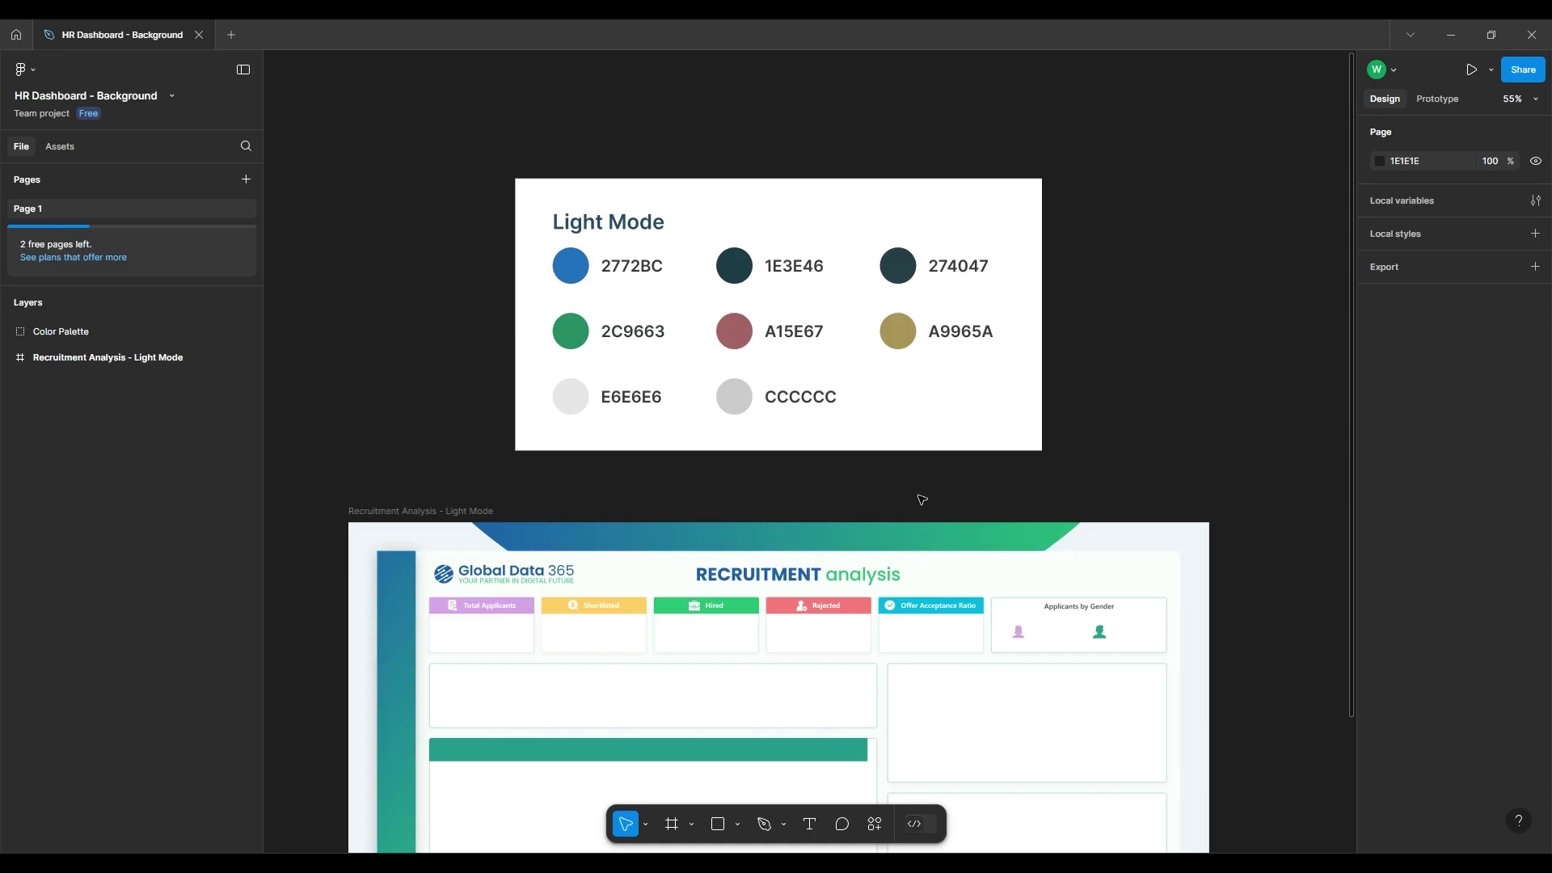
scroll(921, 499, "down", 5)
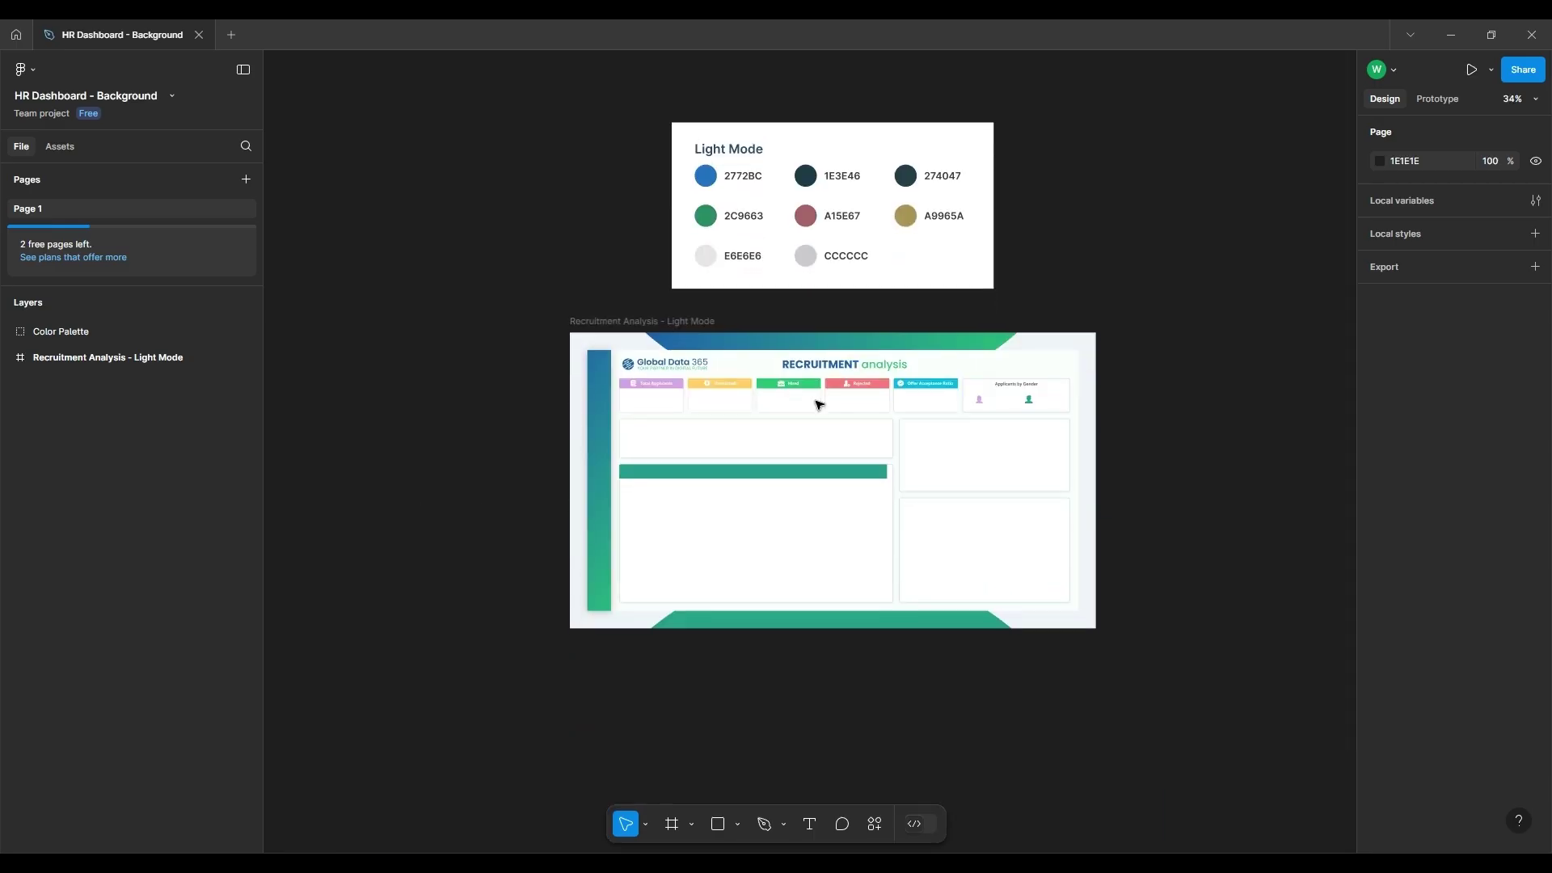
left_click(694, 321)
Duplicate the light-mode frame and rename the copy Dark Mode
key("ctrl+d")
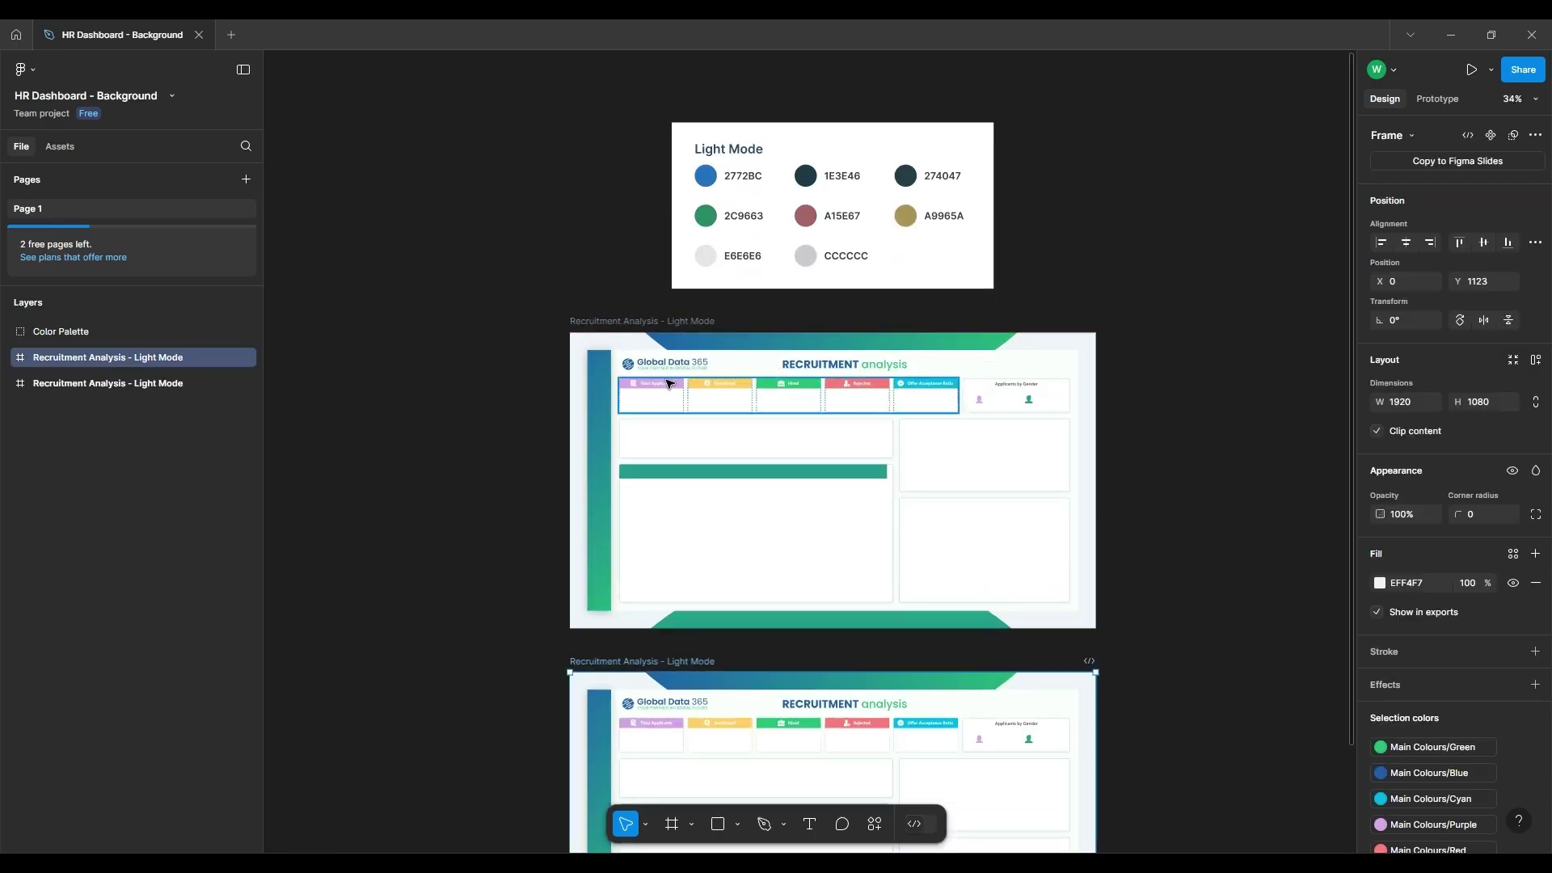
scroll(857, 388, "up", 3)
double_click(530, 295)
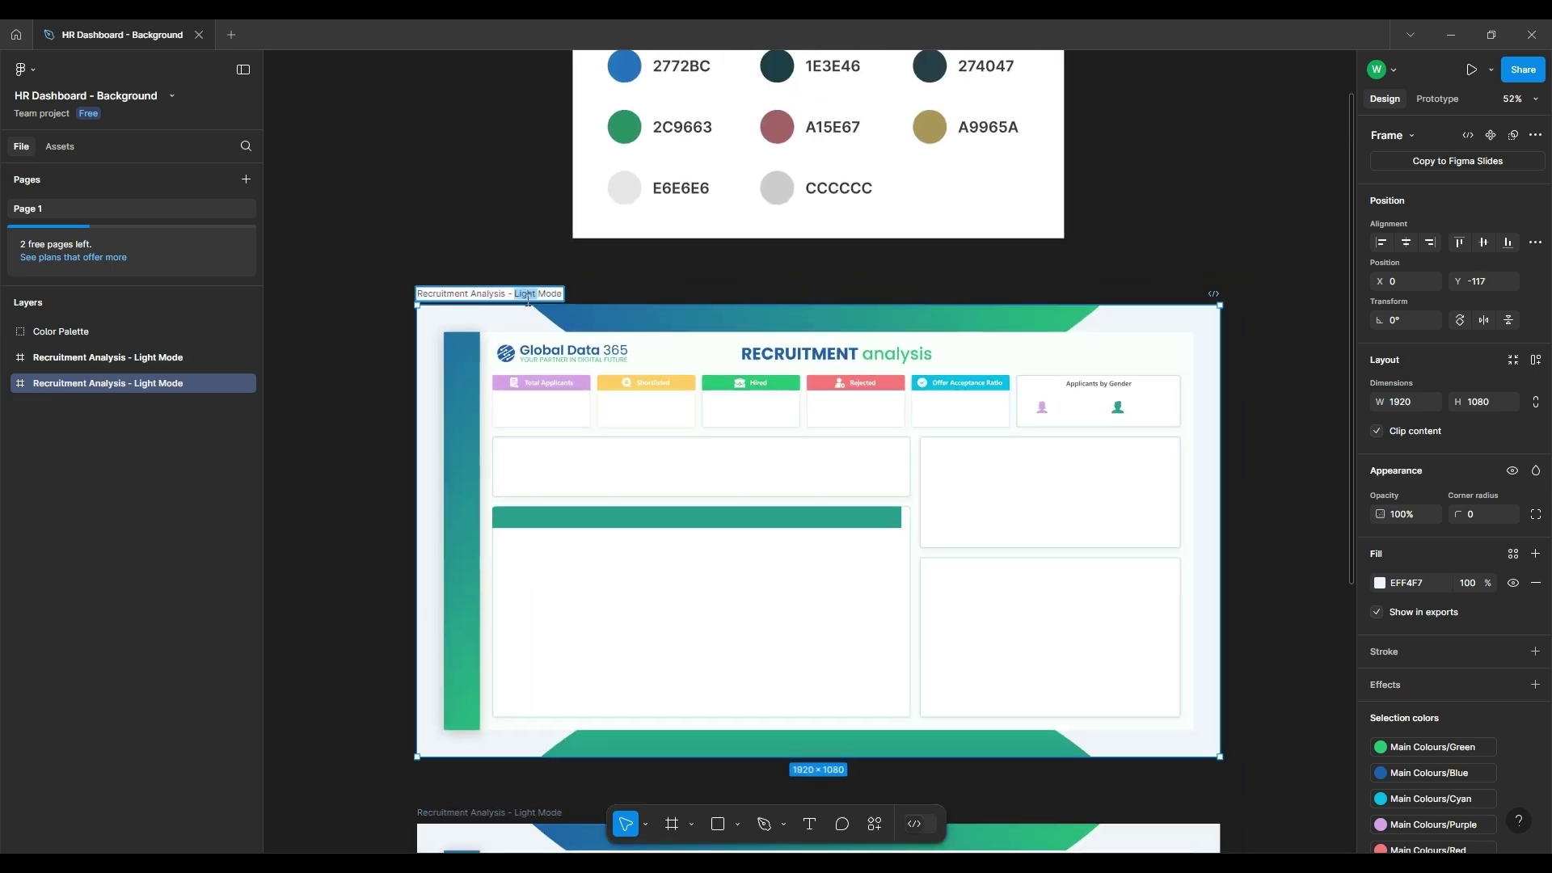
type("Dark")
key("Return")
Fill the frame background with palette colour 1E3E46 and the Interface Box with a dark palette colour
left_click(533, 258)
scroll(728, 404, "down", 1)
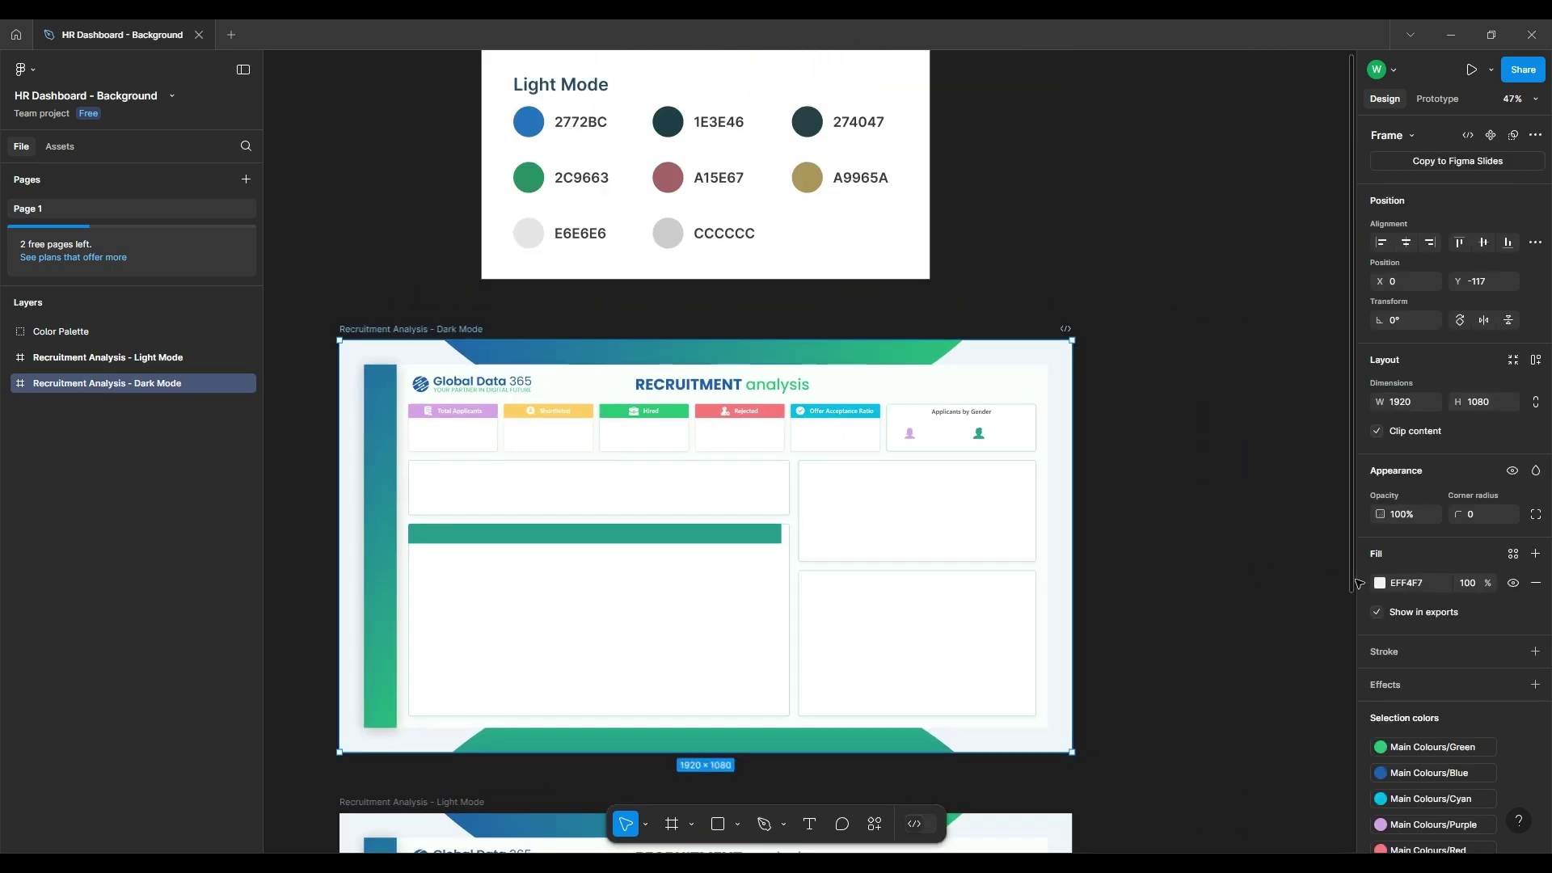
left_click(1380, 583)
left_click(1185, 669)
left_click(668, 121)
left_click(958, 376)
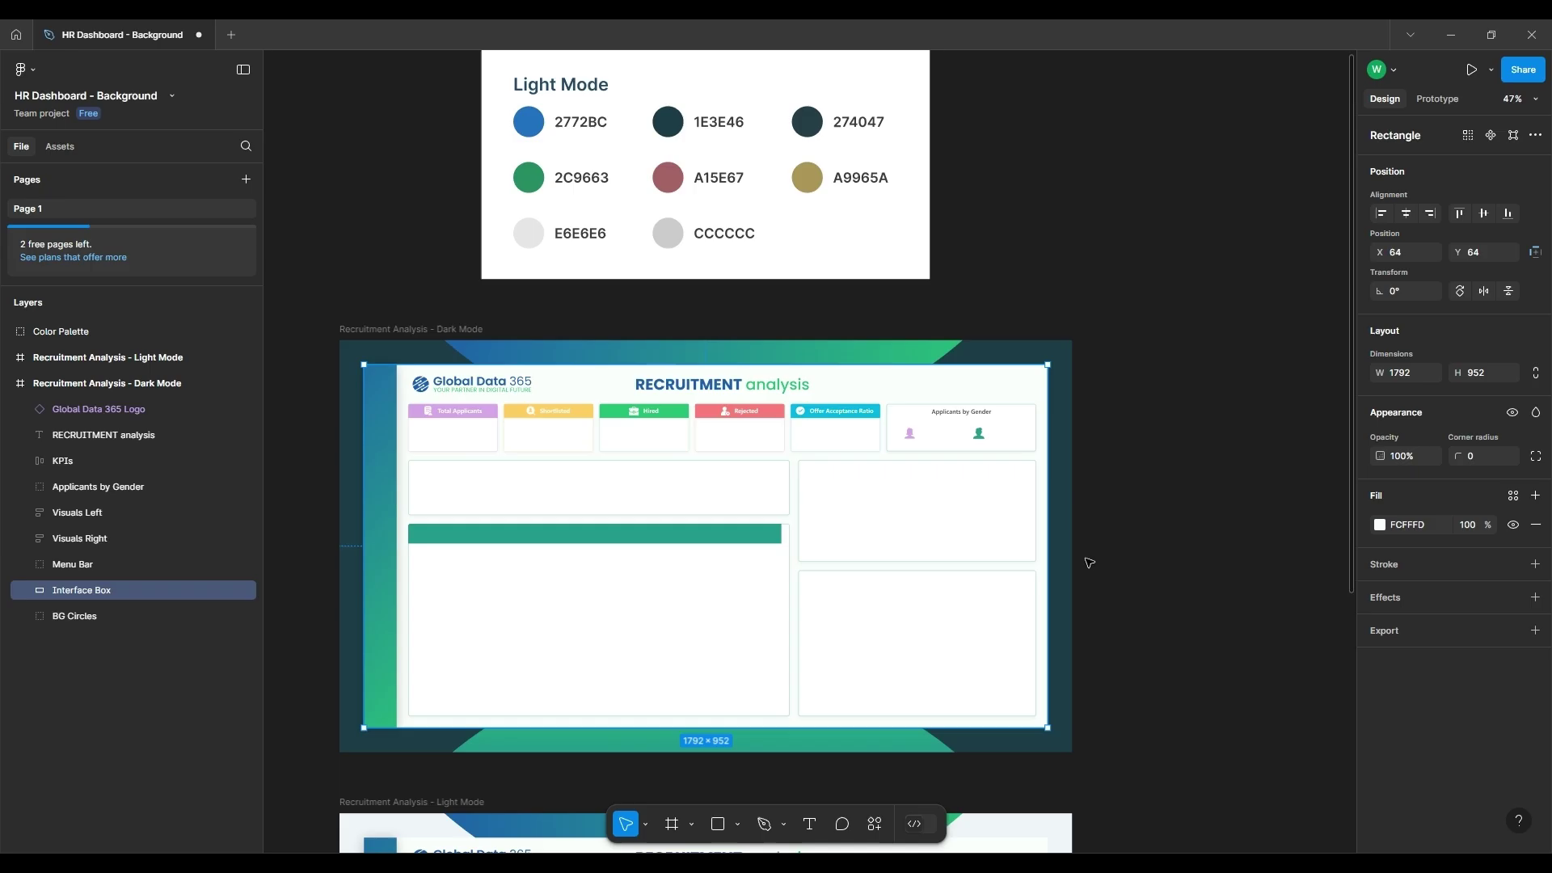
key("i")
left_click(806, 121)
Fill the Total Applicants and Shortlisted KPI card bodies with 274047
left_click(623, 439)
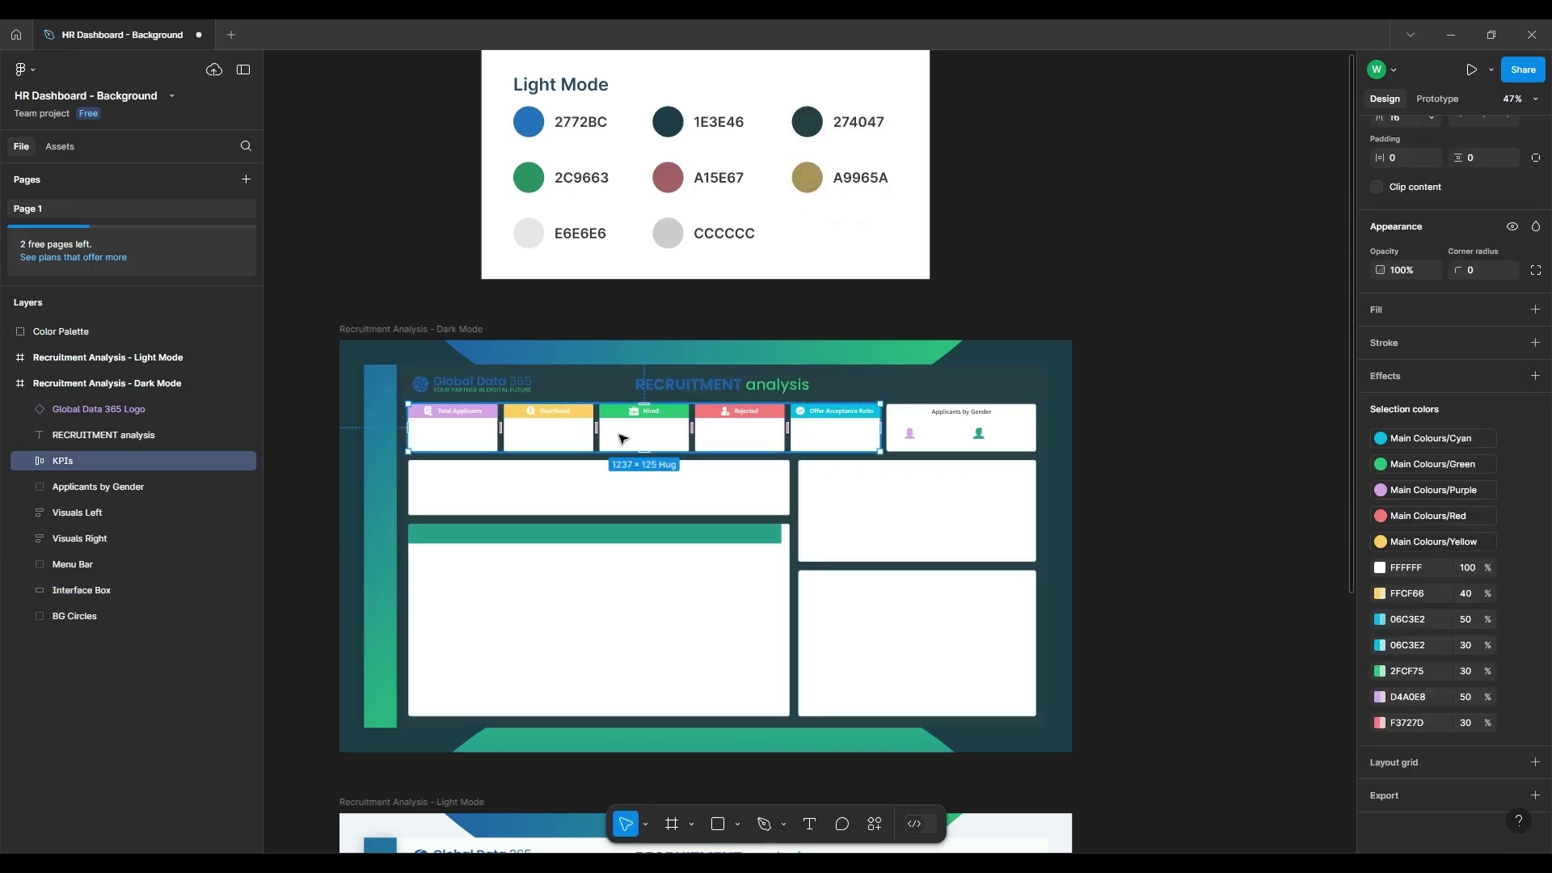
double_click(447, 449)
double_click(453, 432)
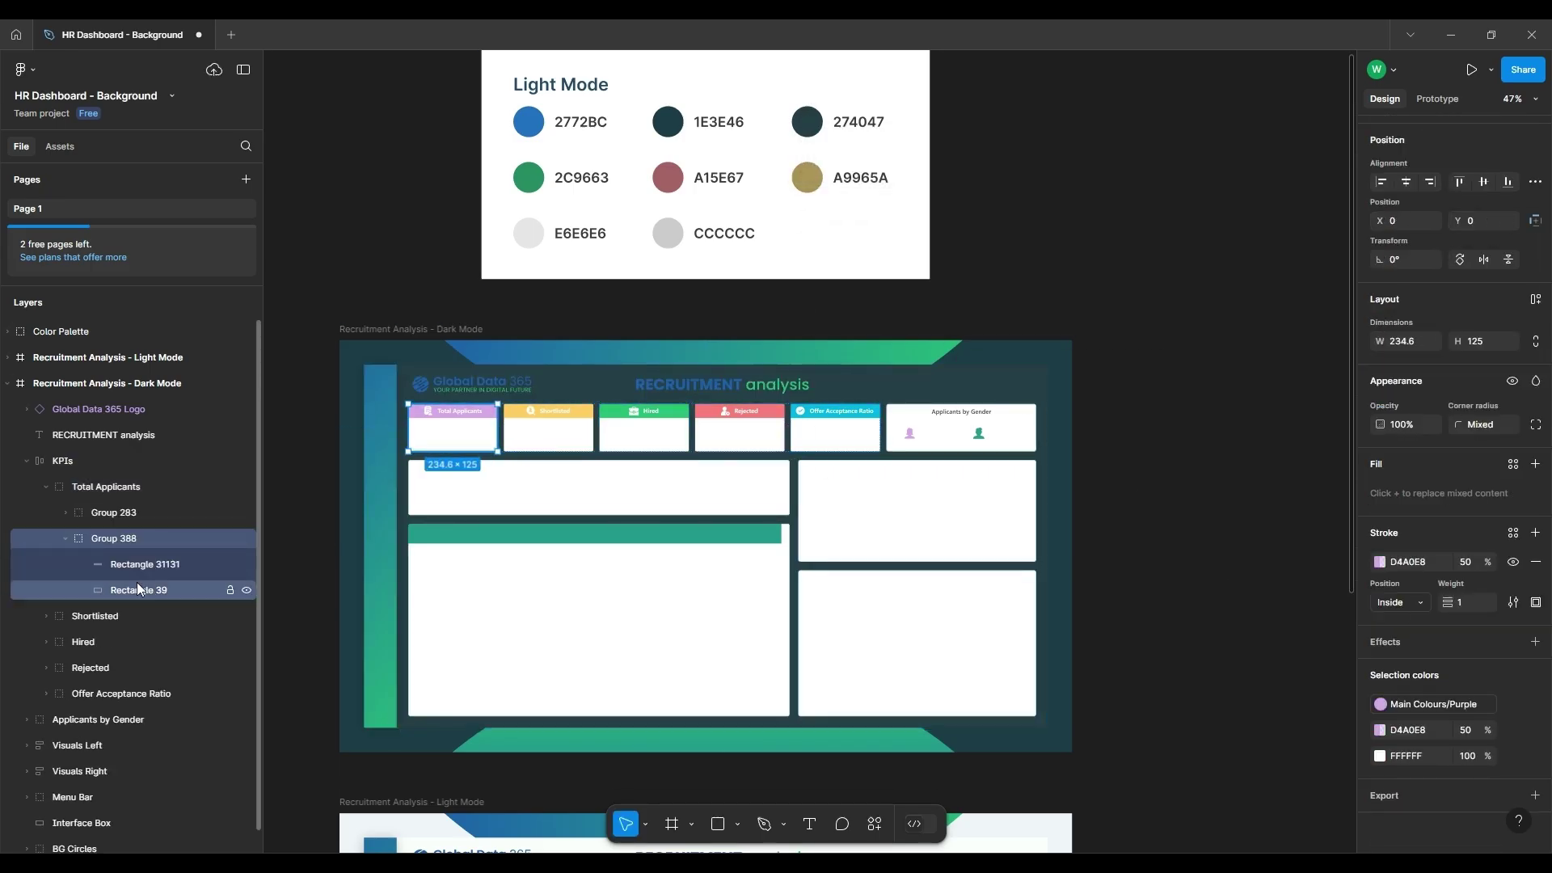
scroll(479, 429, "up", 5, "ctrl")
key("i")
scroll(1119, 186, "up", 5)
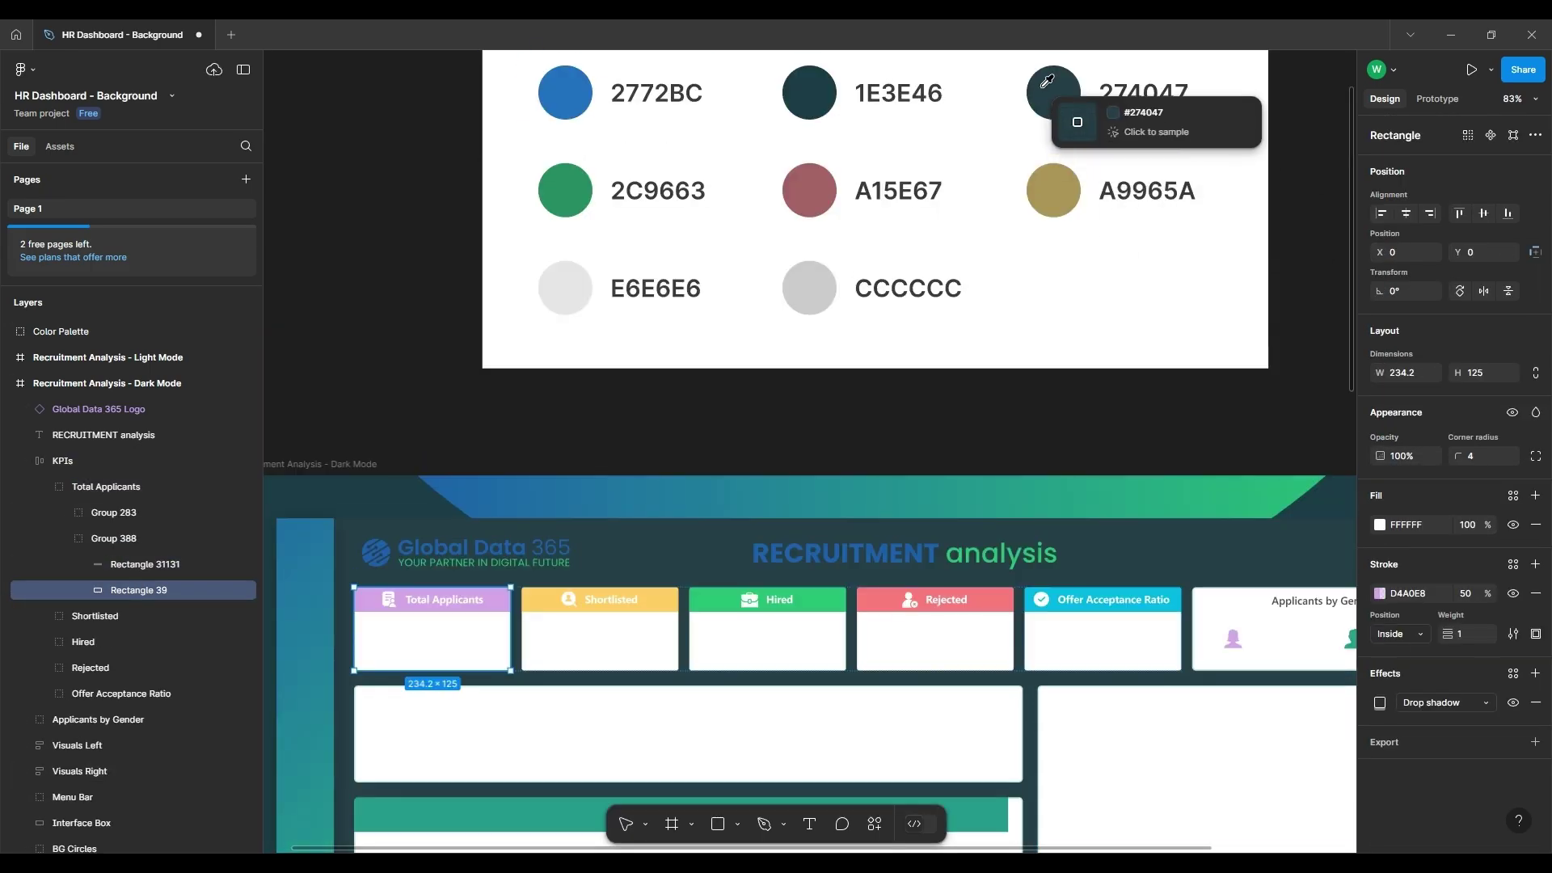
left_click(1055, 96)
double_click(609, 644)
key("i")
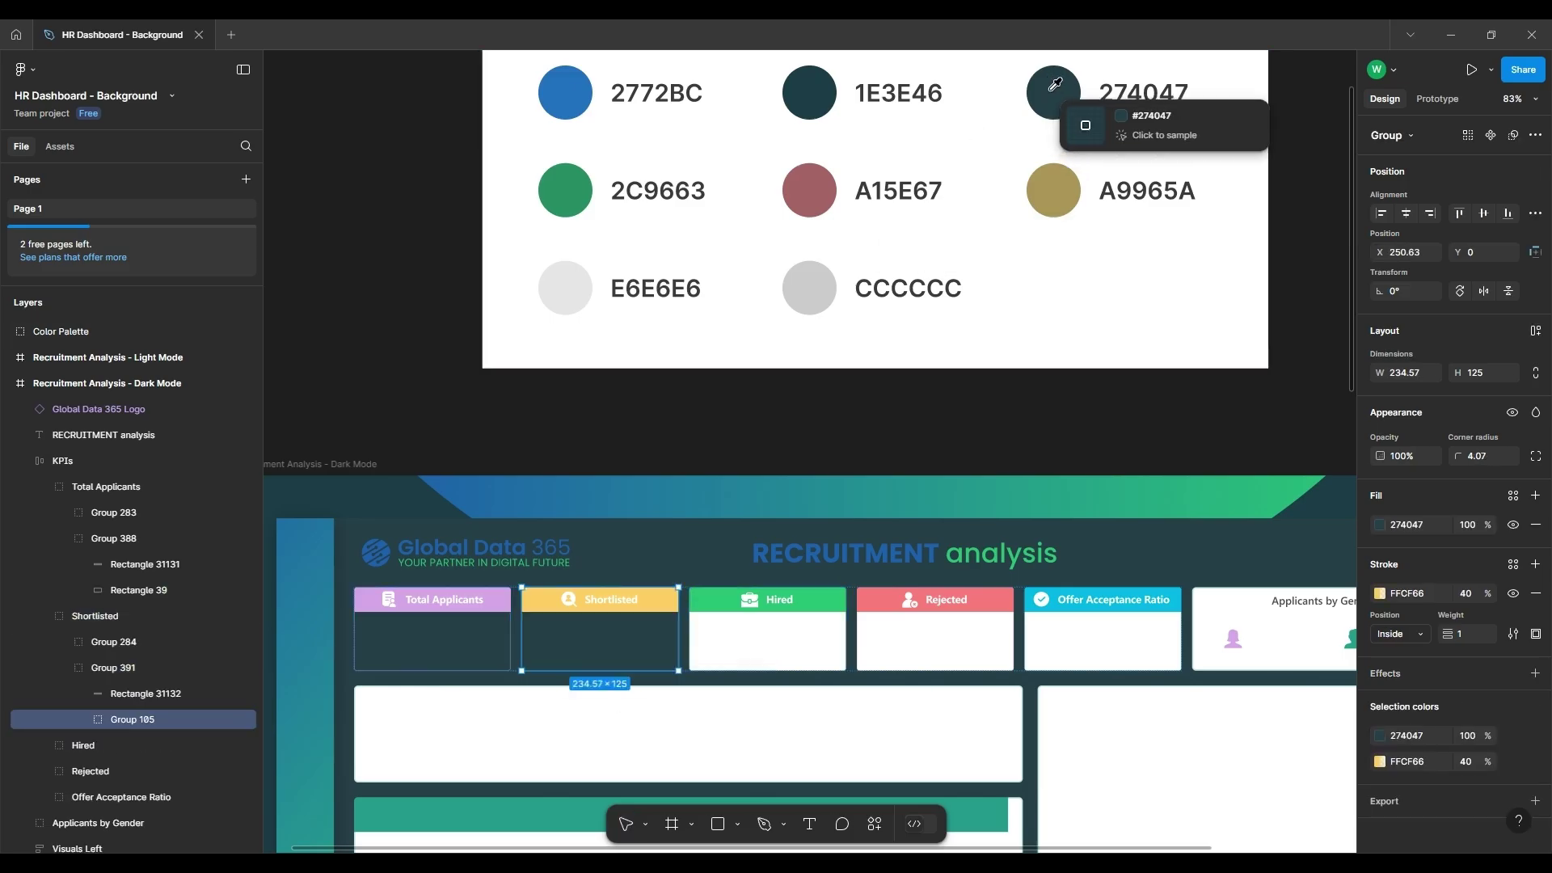
left_click(1053, 95)
Fill the Hired, Rejected and Offer Acceptance Ratio card bodies with 274047
double_click(766, 642)
key("i")
left_click(1053, 96)
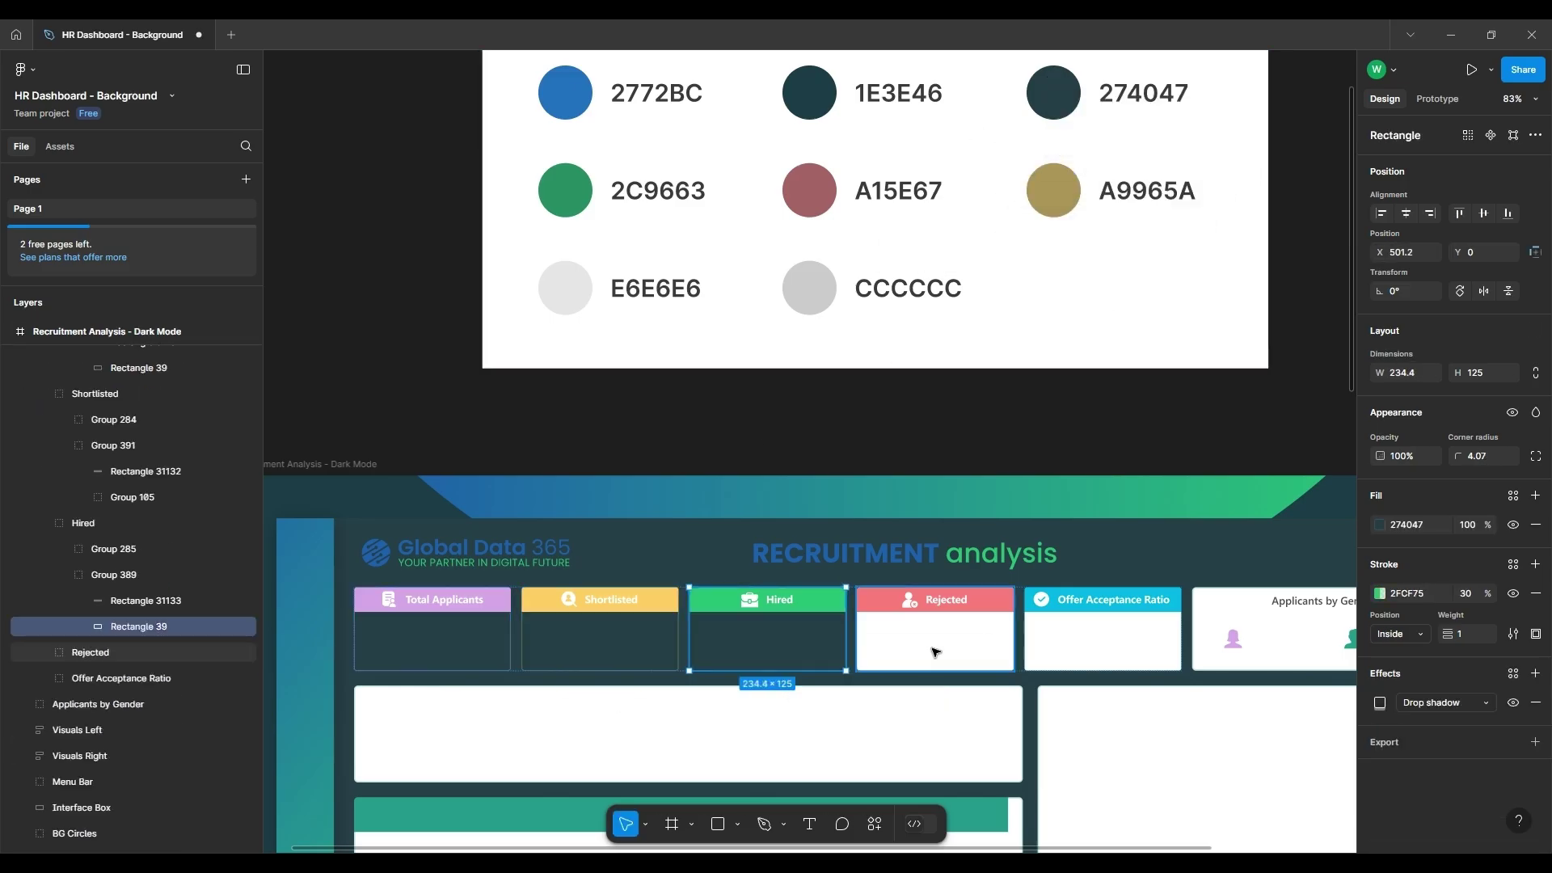
double_click(935, 643)
key("i")
left_click(1053, 95)
double_click(1107, 644)
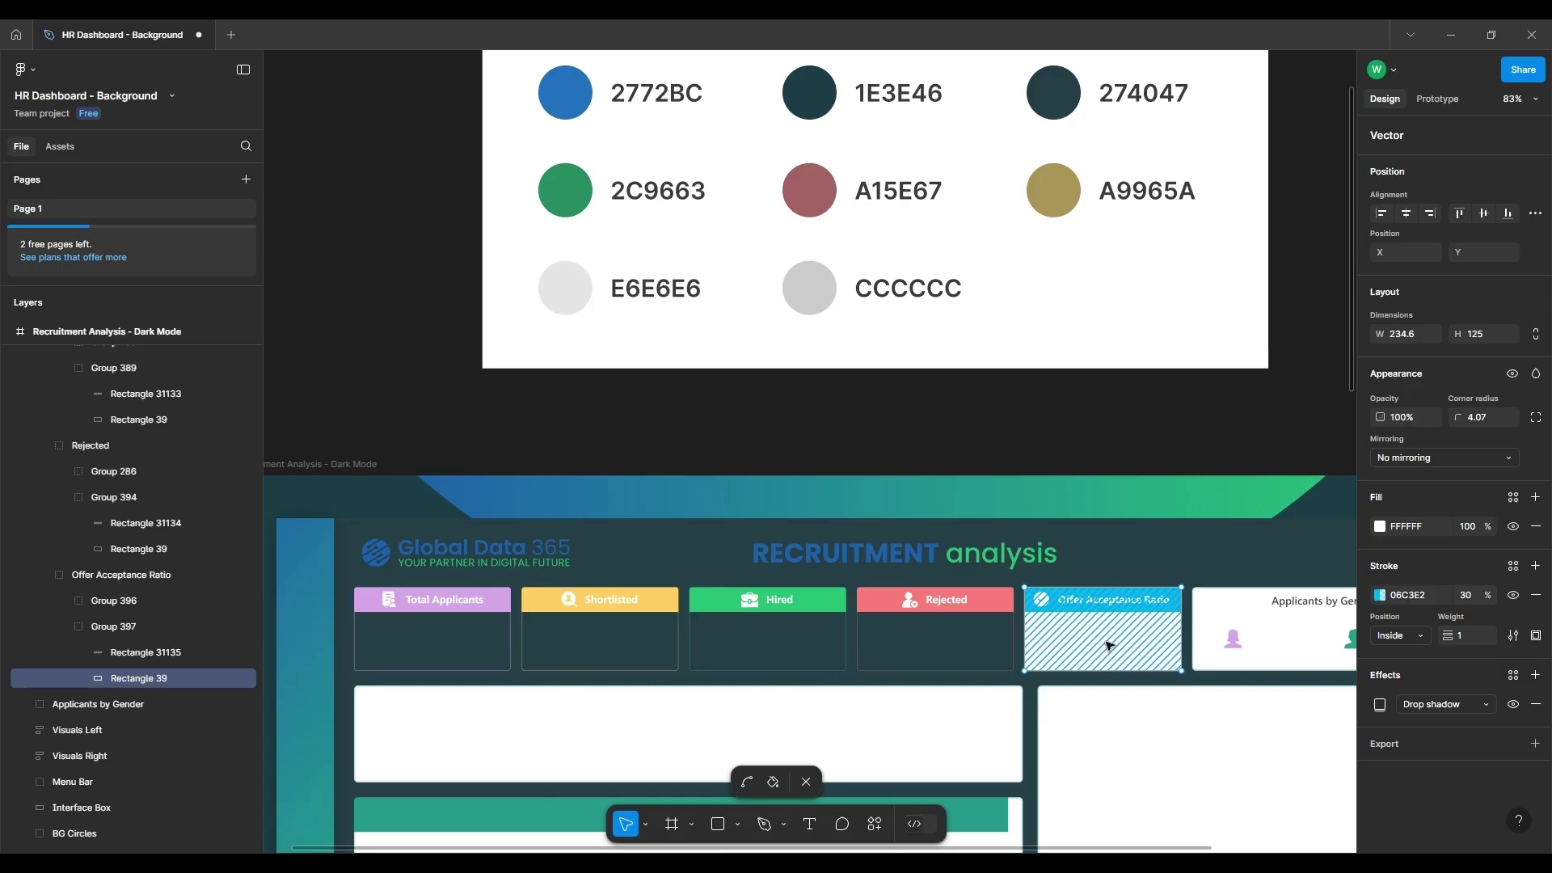
key("i")
left_click(1053, 96)
Fill the Applicants by Gender card body with 274047
left_click(1091, 461)
scroll(1091, 461, "down", 1)
scroll(1091, 461, "down", 3)
scroll(1091, 461, "right", 4)
double_click(973, 419)
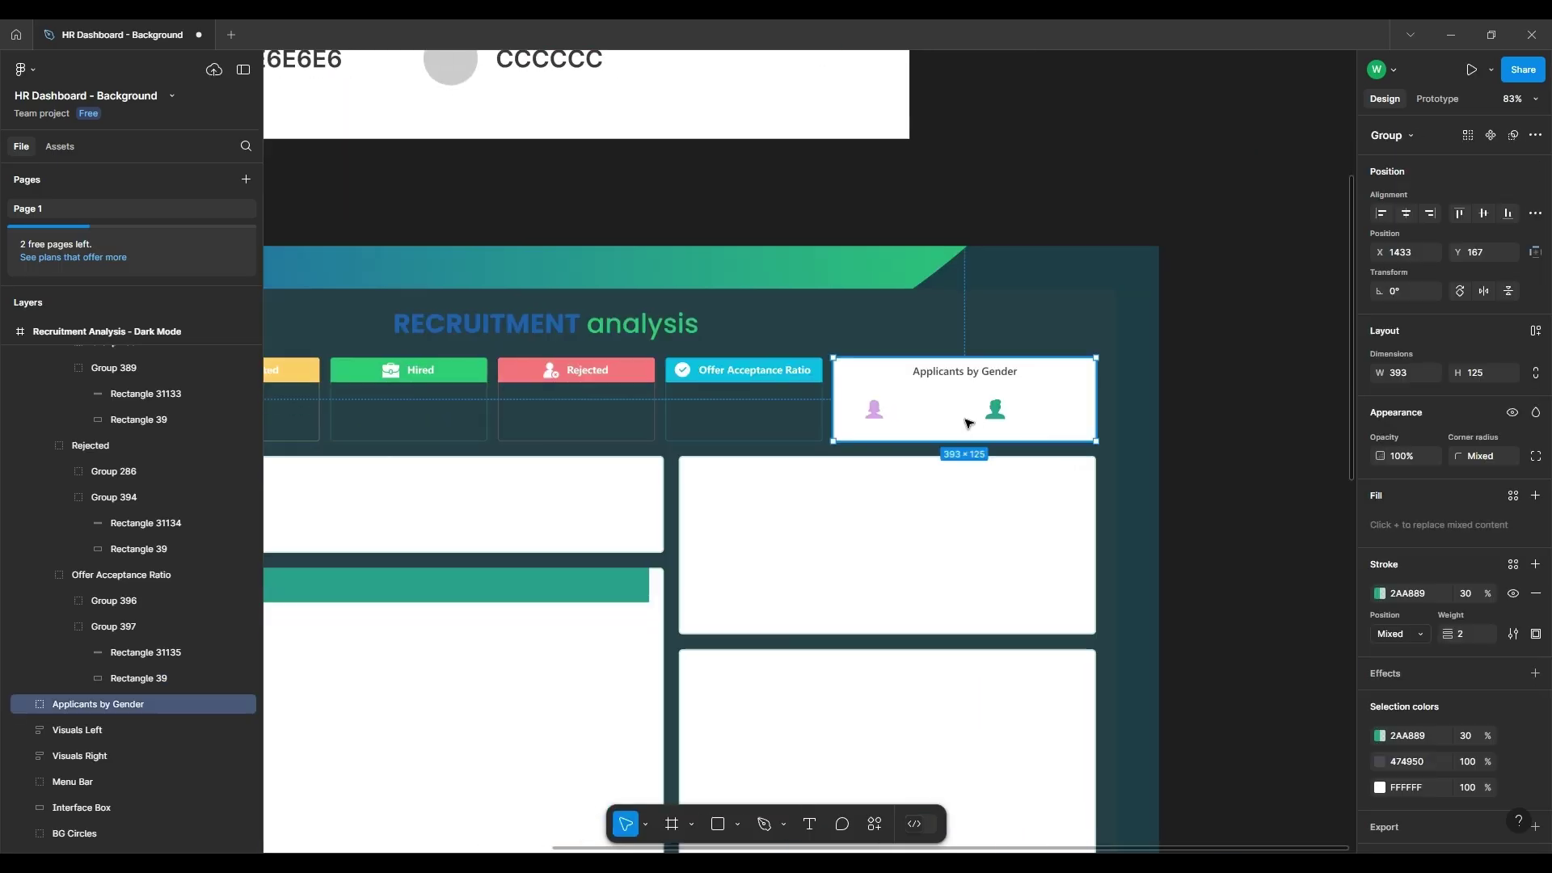
key("i")
scroll(728, 185, "up", 4)
left_click(695, 210)
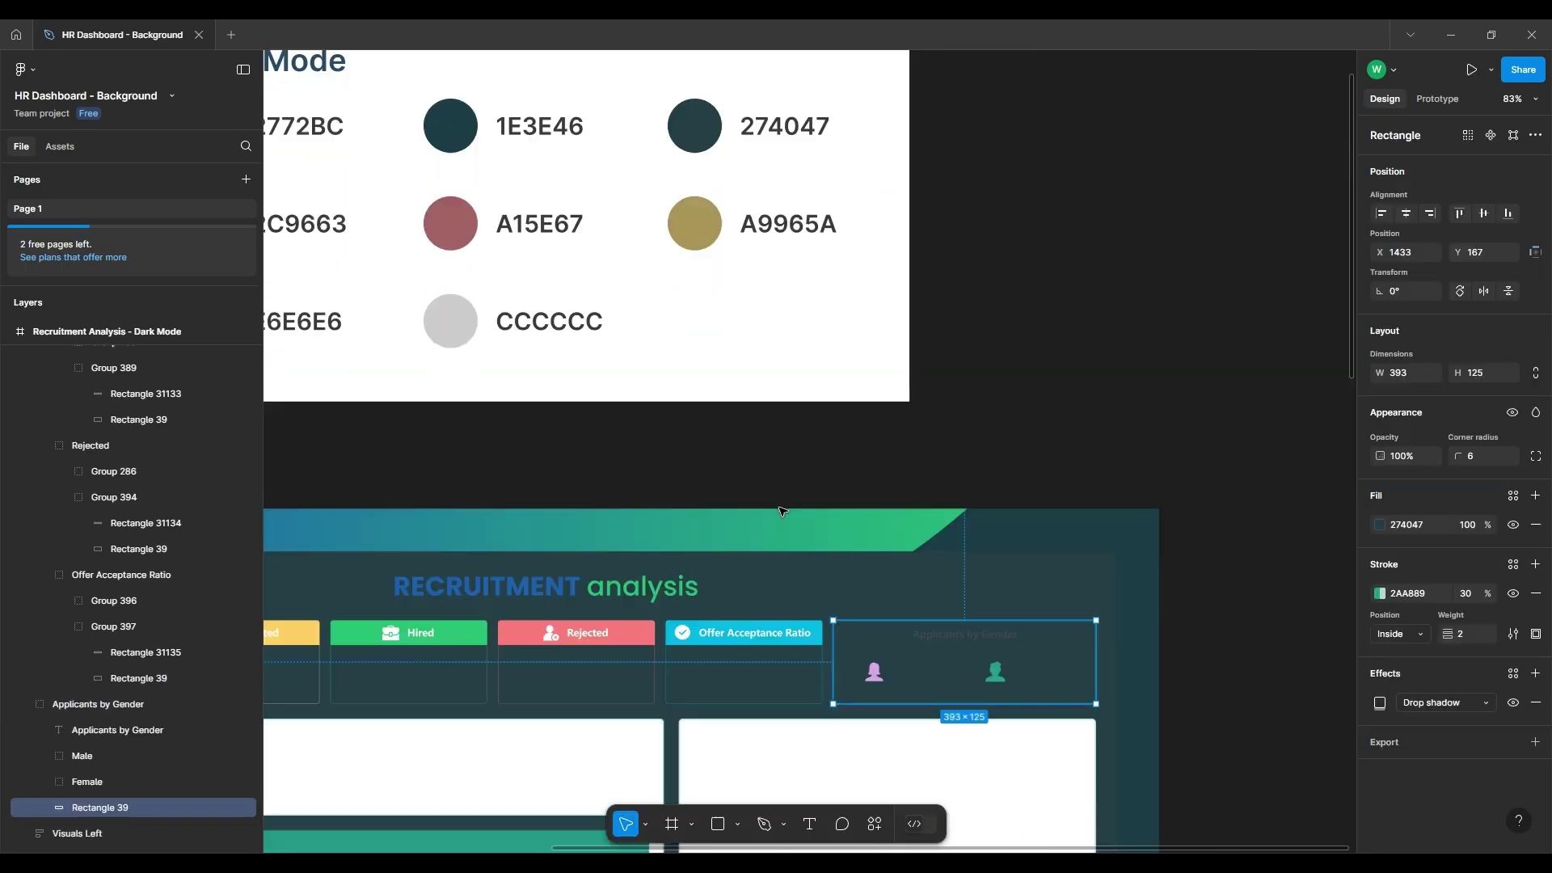
Colour the Applicants by Gender heading text E6E6E6
scroll(695, 210, "down", 4)
left_click(117, 730)
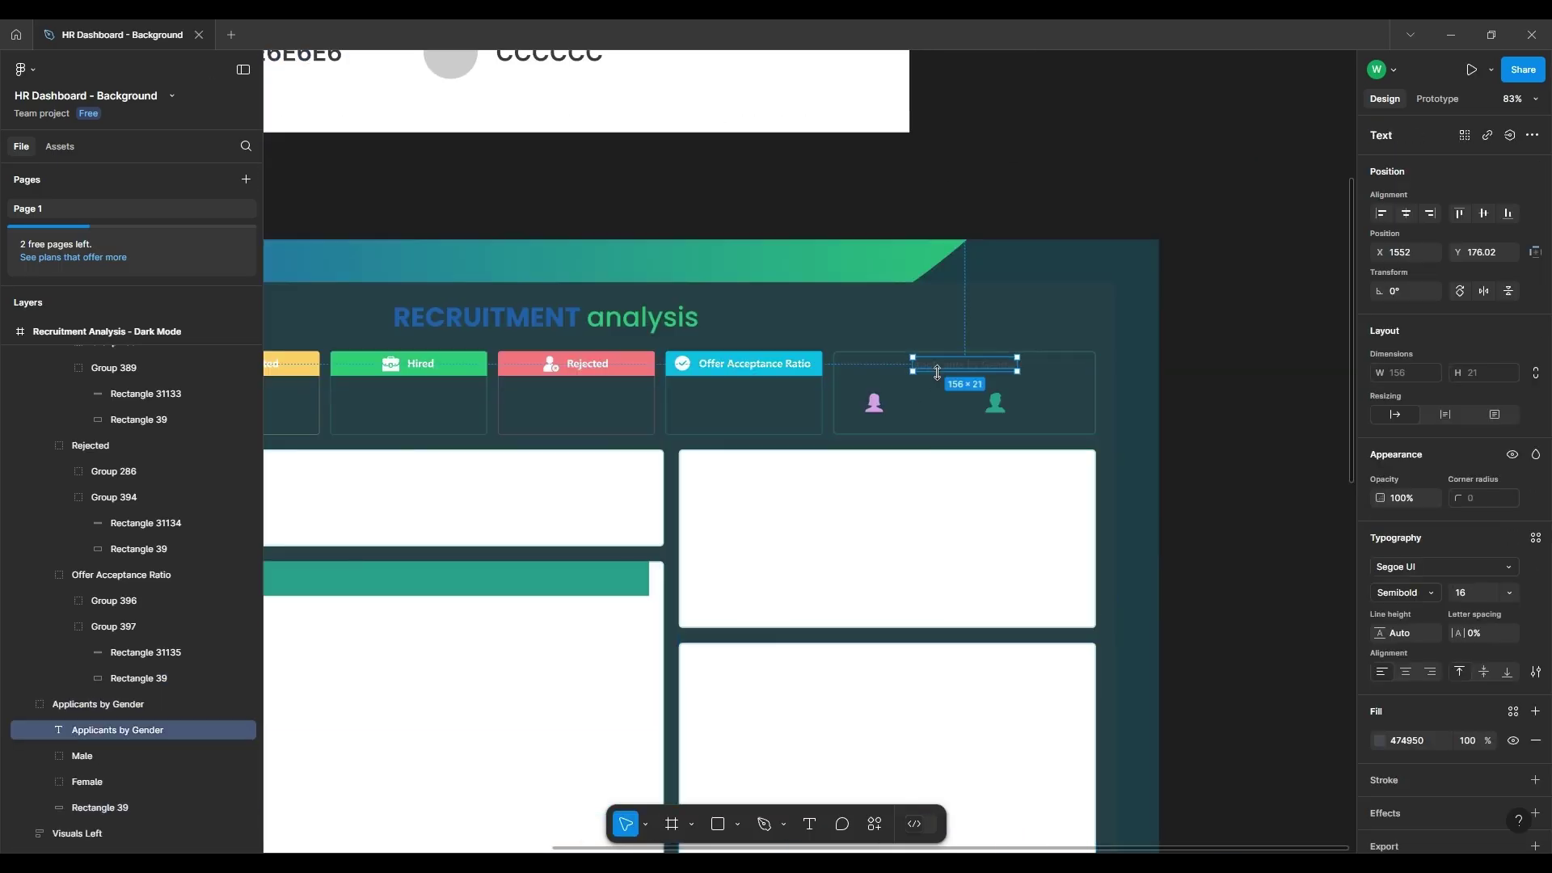
left_click(1380, 740)
left_click(1186, 669)
scroll(727, 307, "up", 3)
scroll(727, 307, "left", 2)
left_click(292, 181)
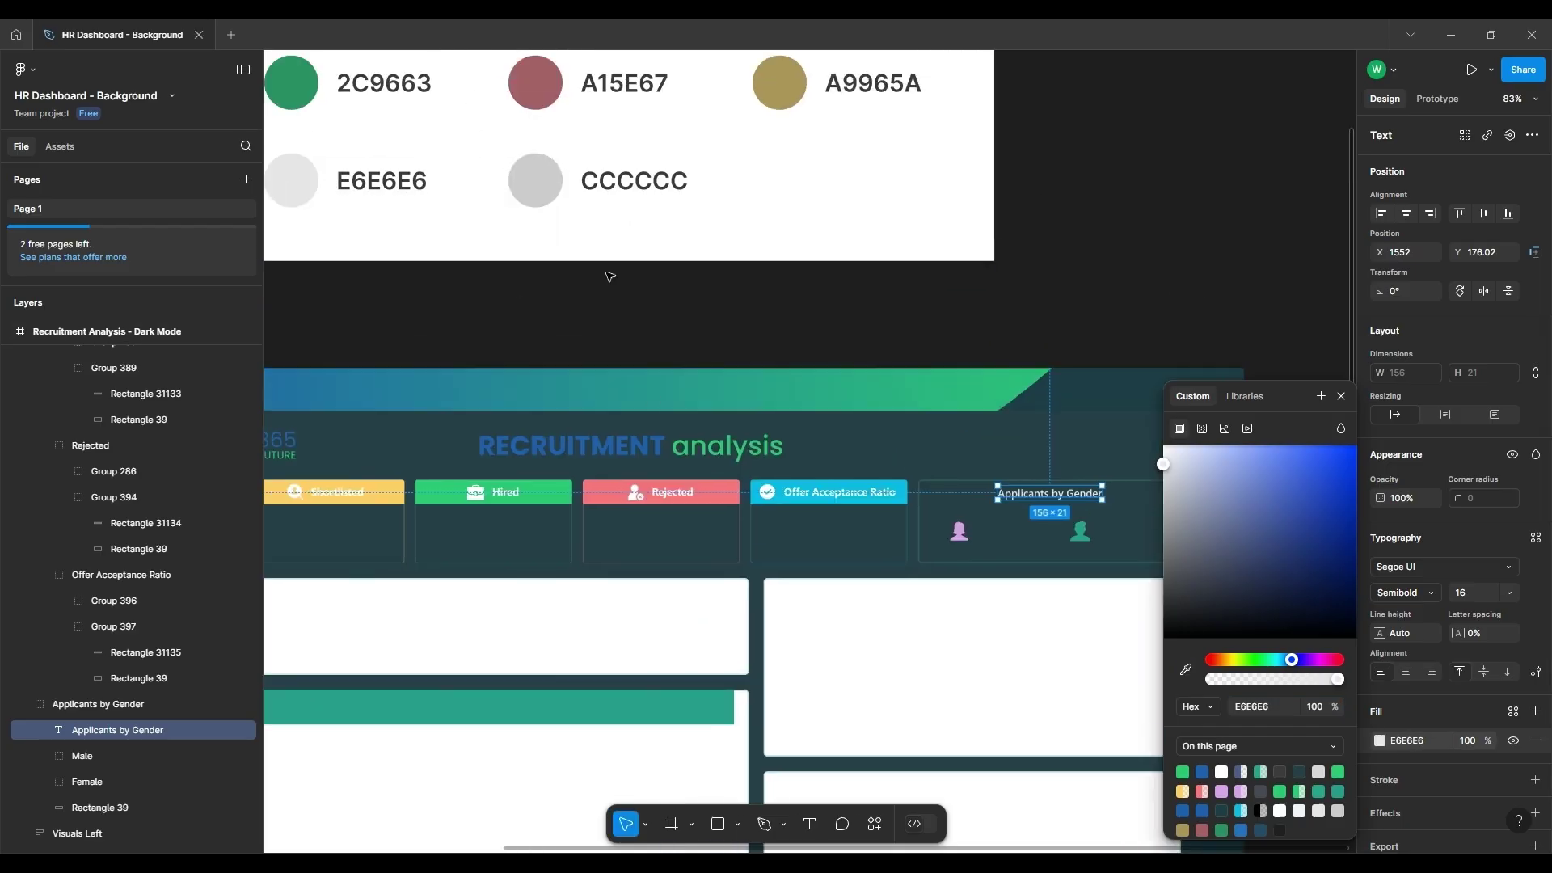
Fill the left and right visual placeholder boxes with 274047
left_click(609, 276)
scroll(610, 283, "down", 4)
left_click(676, 492)
key("i")
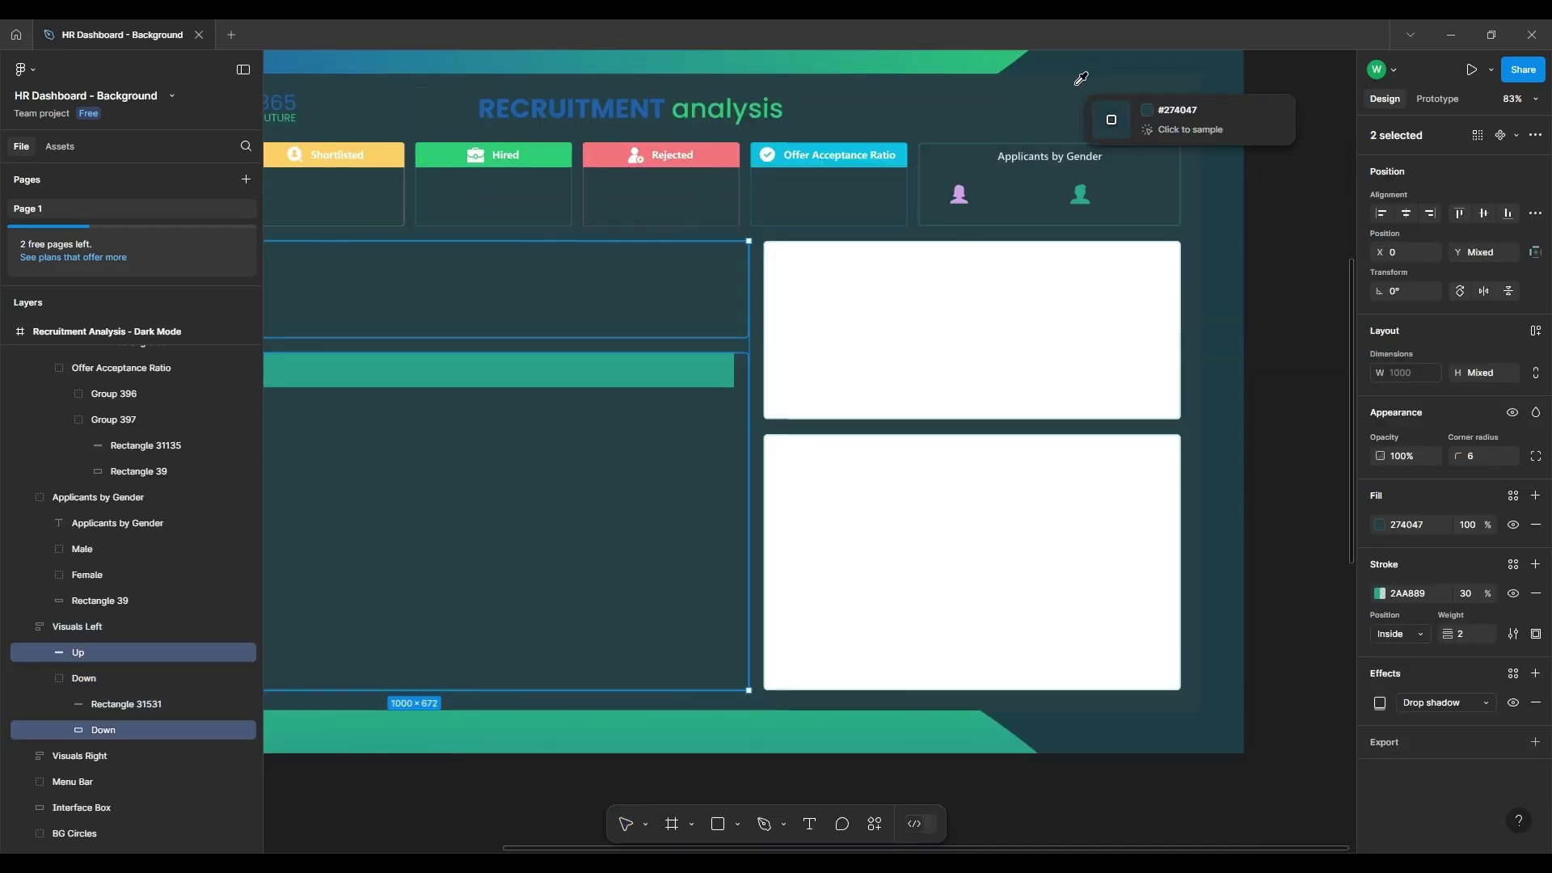
left_click(1080, 78)
left_click(966, 356)
key("Return")
key("i")
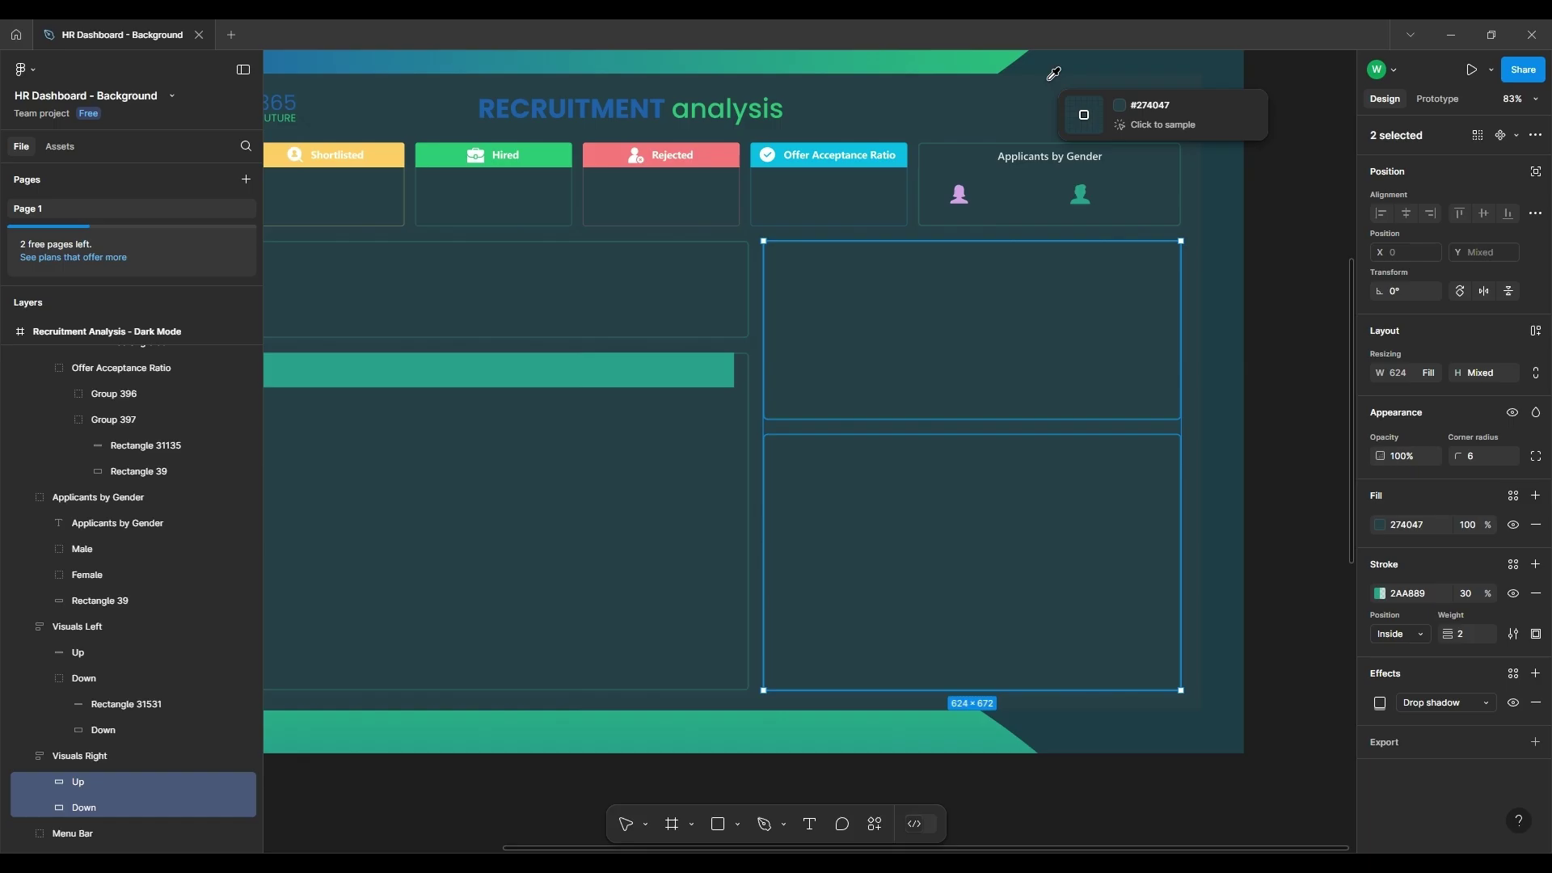
left_click(1053, 73)
Recolour the title word RECRUITMENT and the Global Data 365 logo blue to 2772BC
scroll(889, 324, "down", 3)
double_click(894, 232)
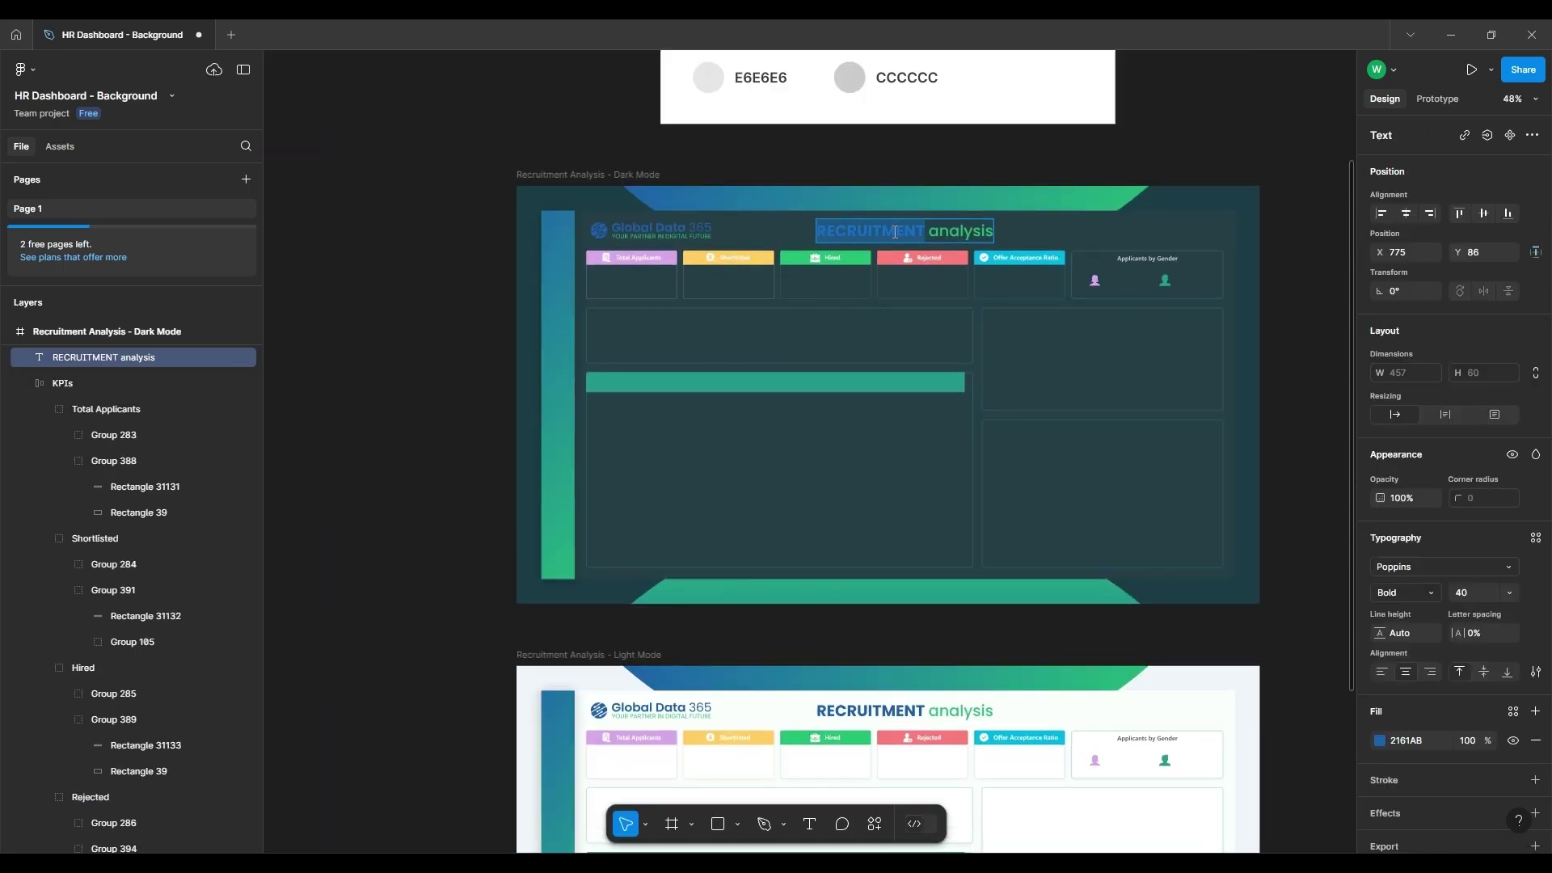
left_click(1379, 741)
left_click(1186, 669)
scroll(889, 242, "up", 3)
left_click(708, 63)
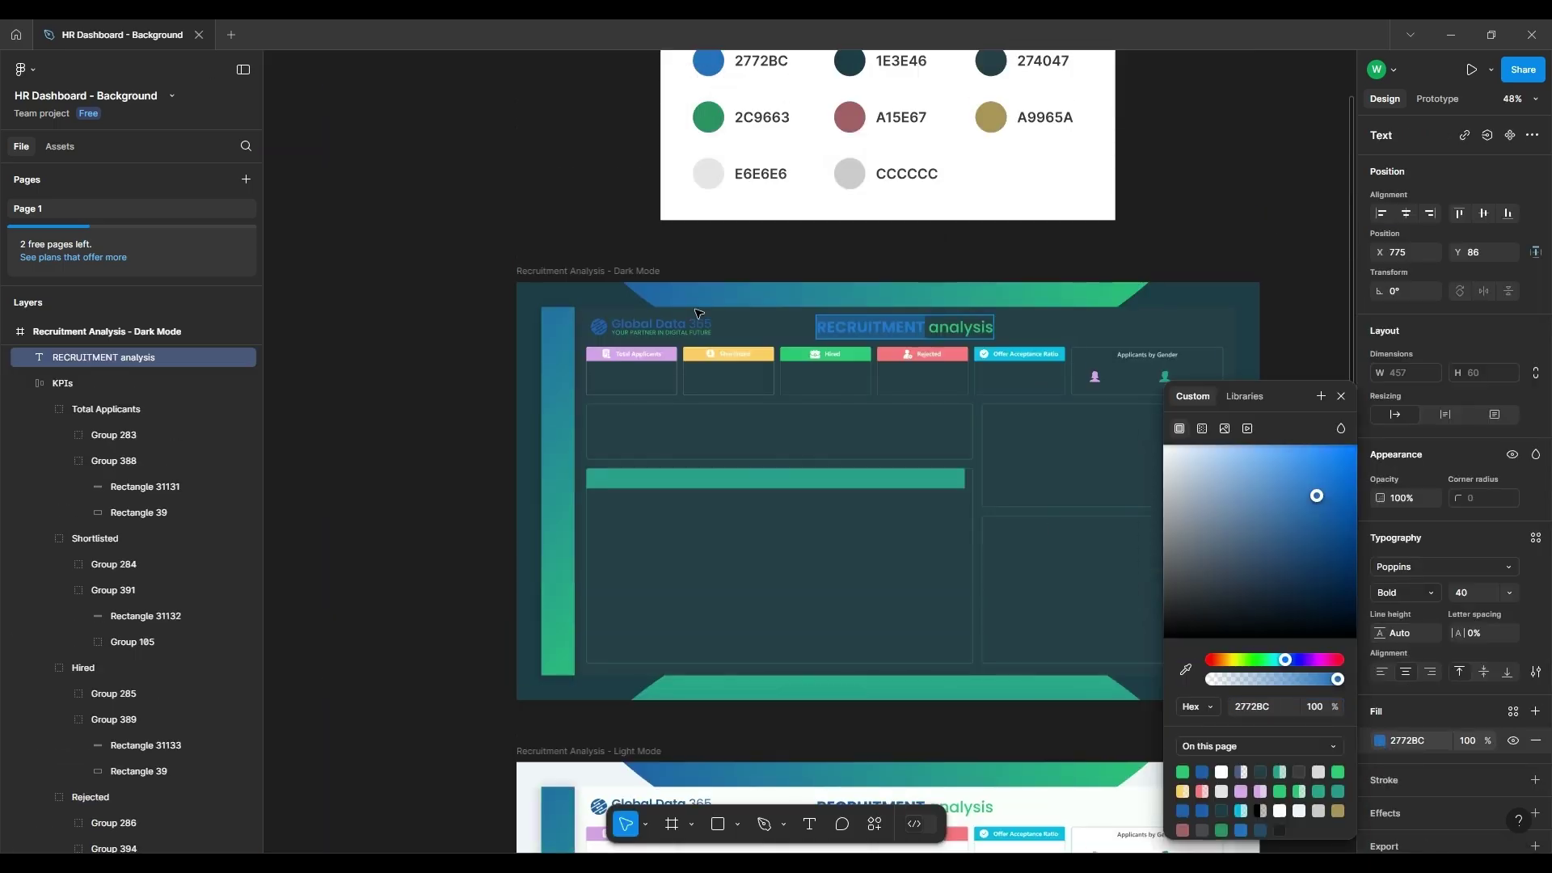
left_click(698, 322)
left_click(1379, 740)
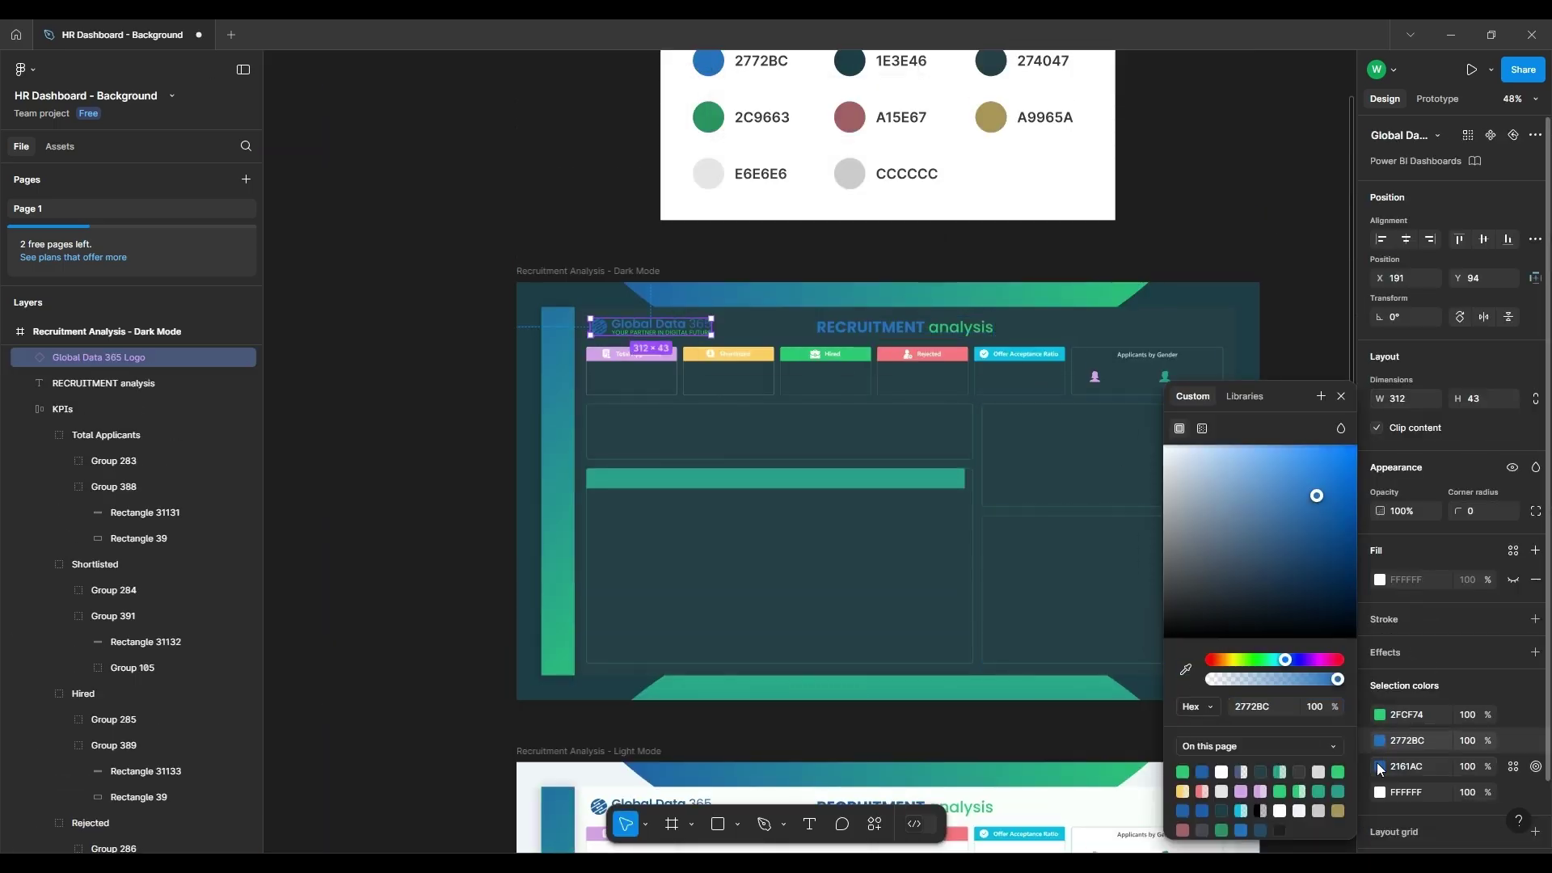
left_click(1380, 766)
left_click(1185, 669)
left_click(708, 61)
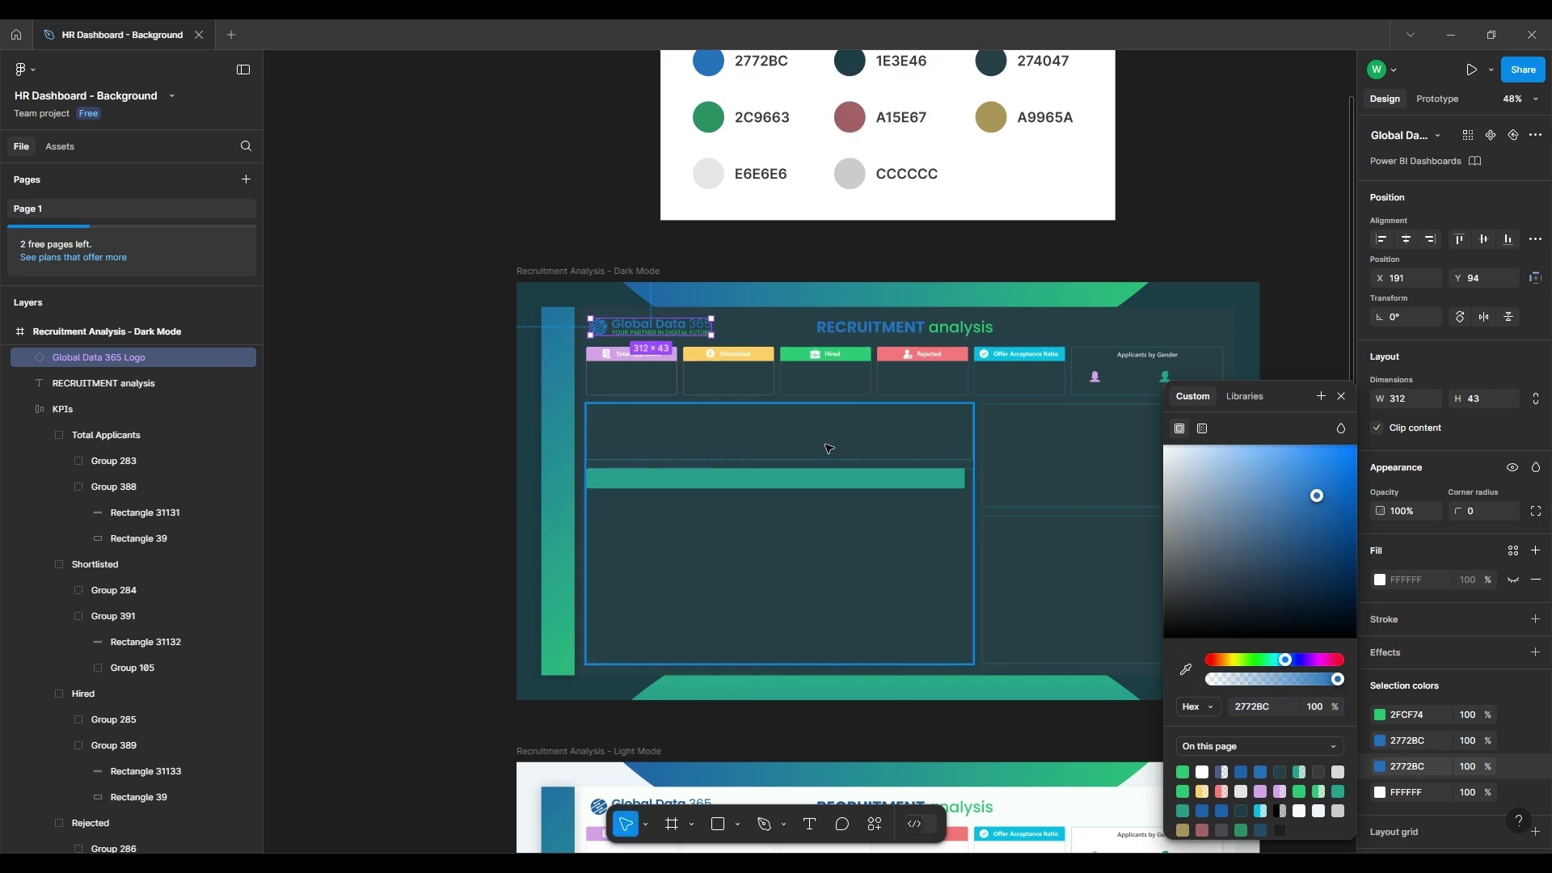
Select the Recruitment Analysis - Dark Mode frame, set export to SVG and preview it
left_click(1105, 246)
scroll(1105, 246, "up", 3)
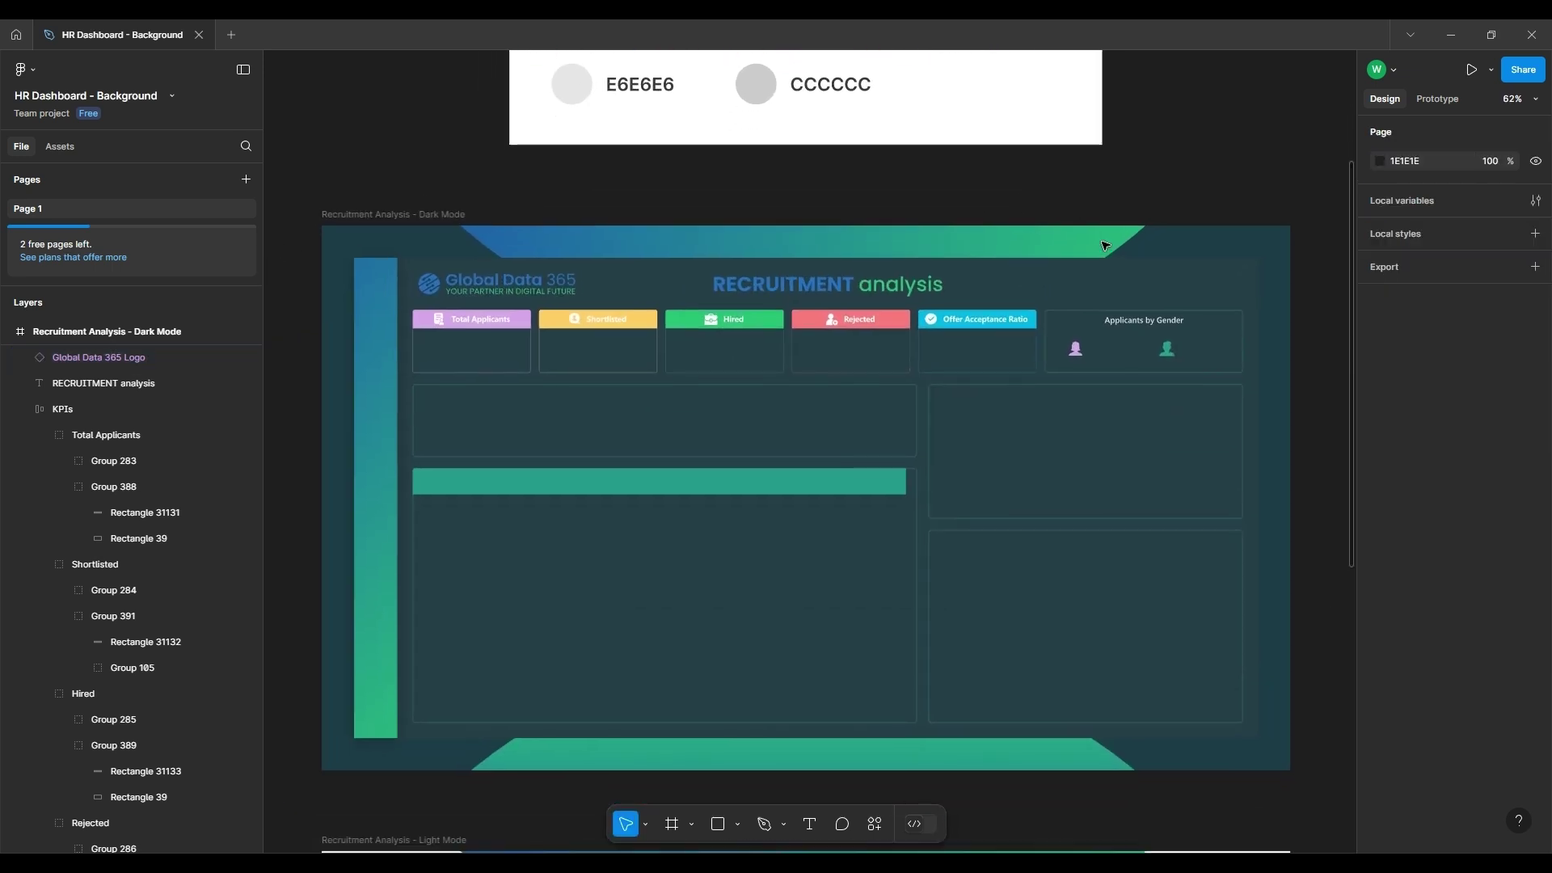
left_click(921, 436)
left_click(1083, 453, "shift")
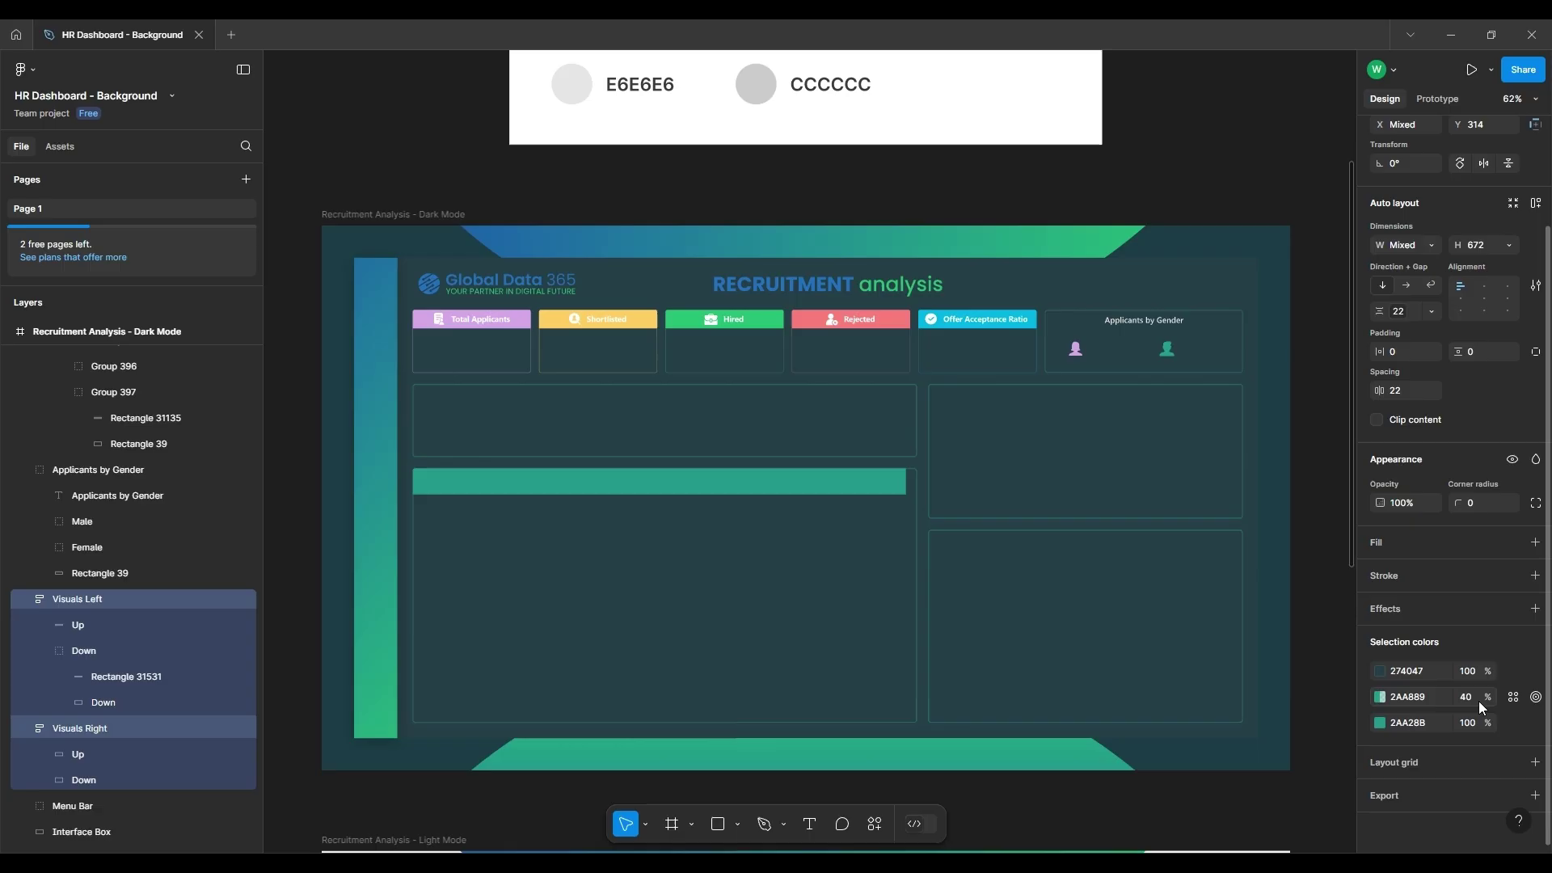
key("shift+Tab")
left_click(1242, 154)
scroll(1242, 153, "down", 1)
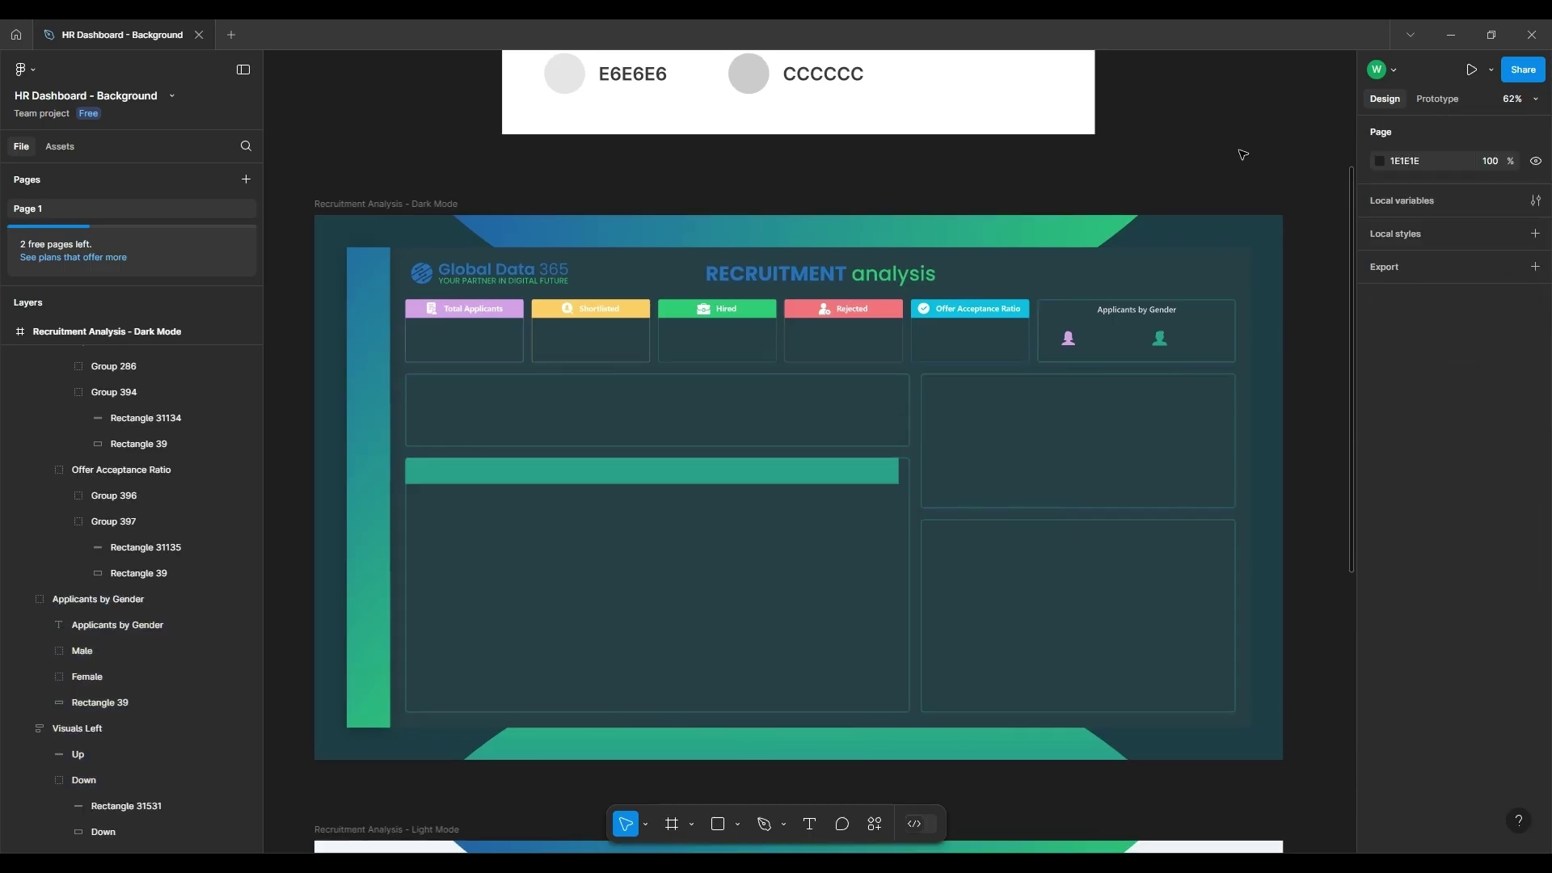
left_click(1265, 267)
scroll(1454, 566, "down", 5)
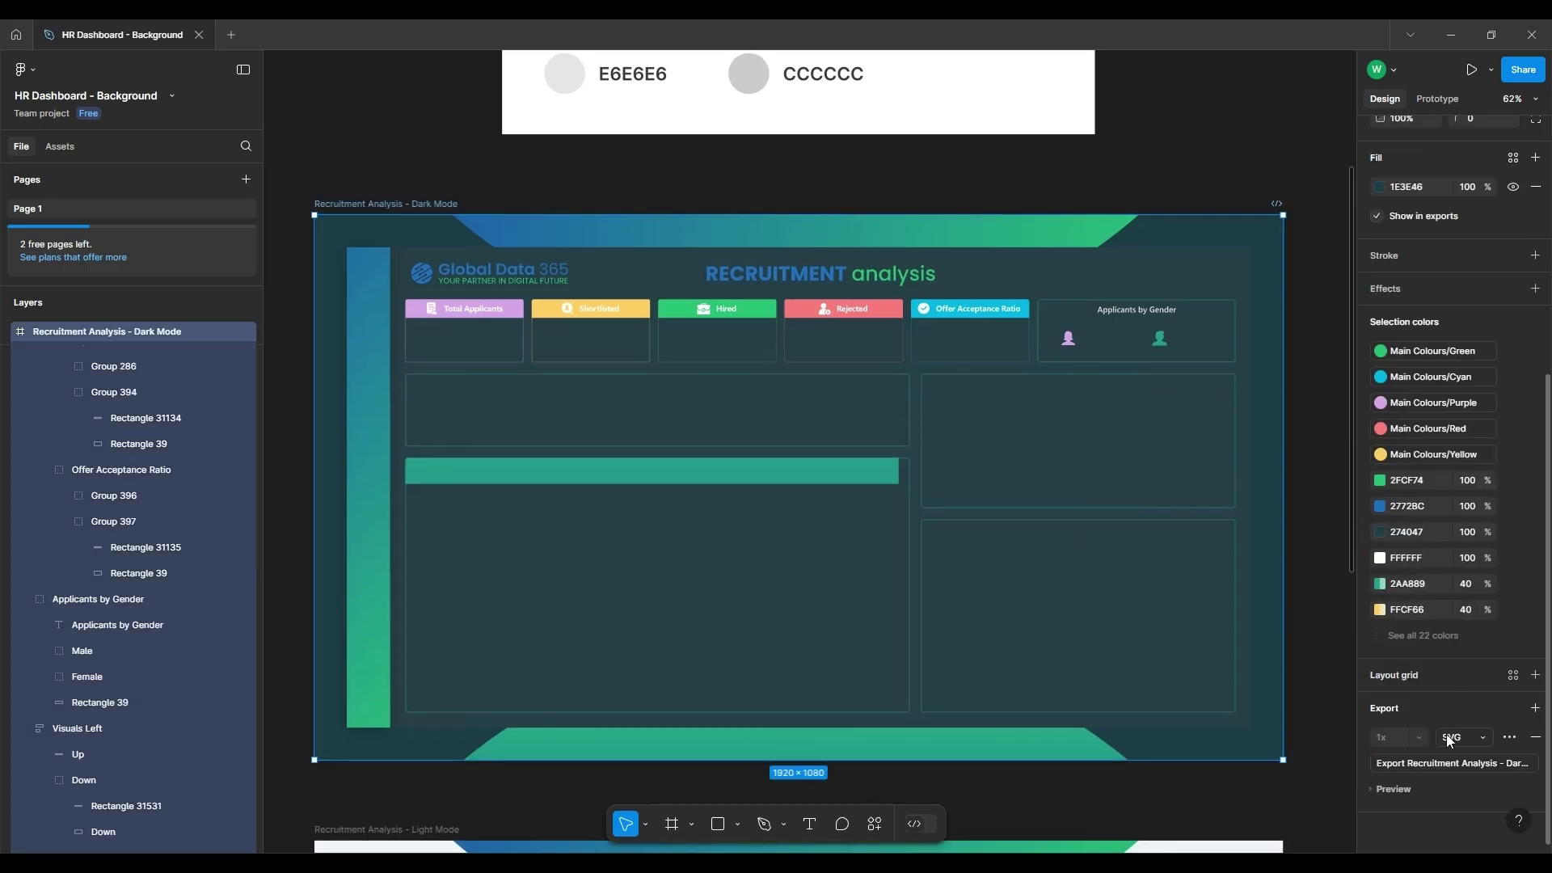
left_click(1429, 779)
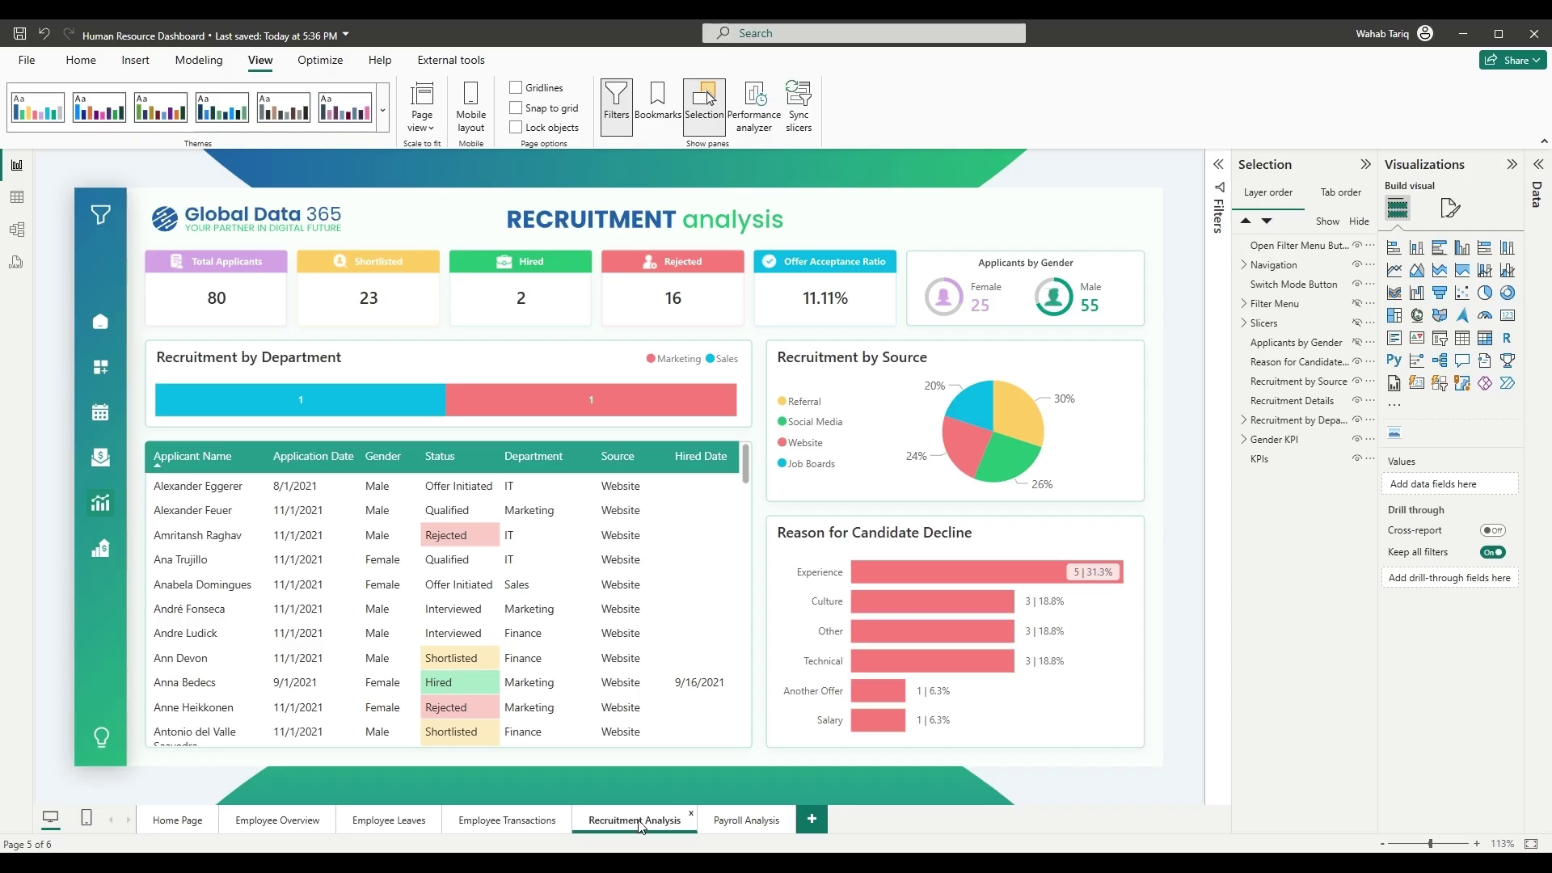
Duplicate the Recruitment Analysis page, name the copy Recruitment Analysis 2, and hide it
right_click(633, 832)
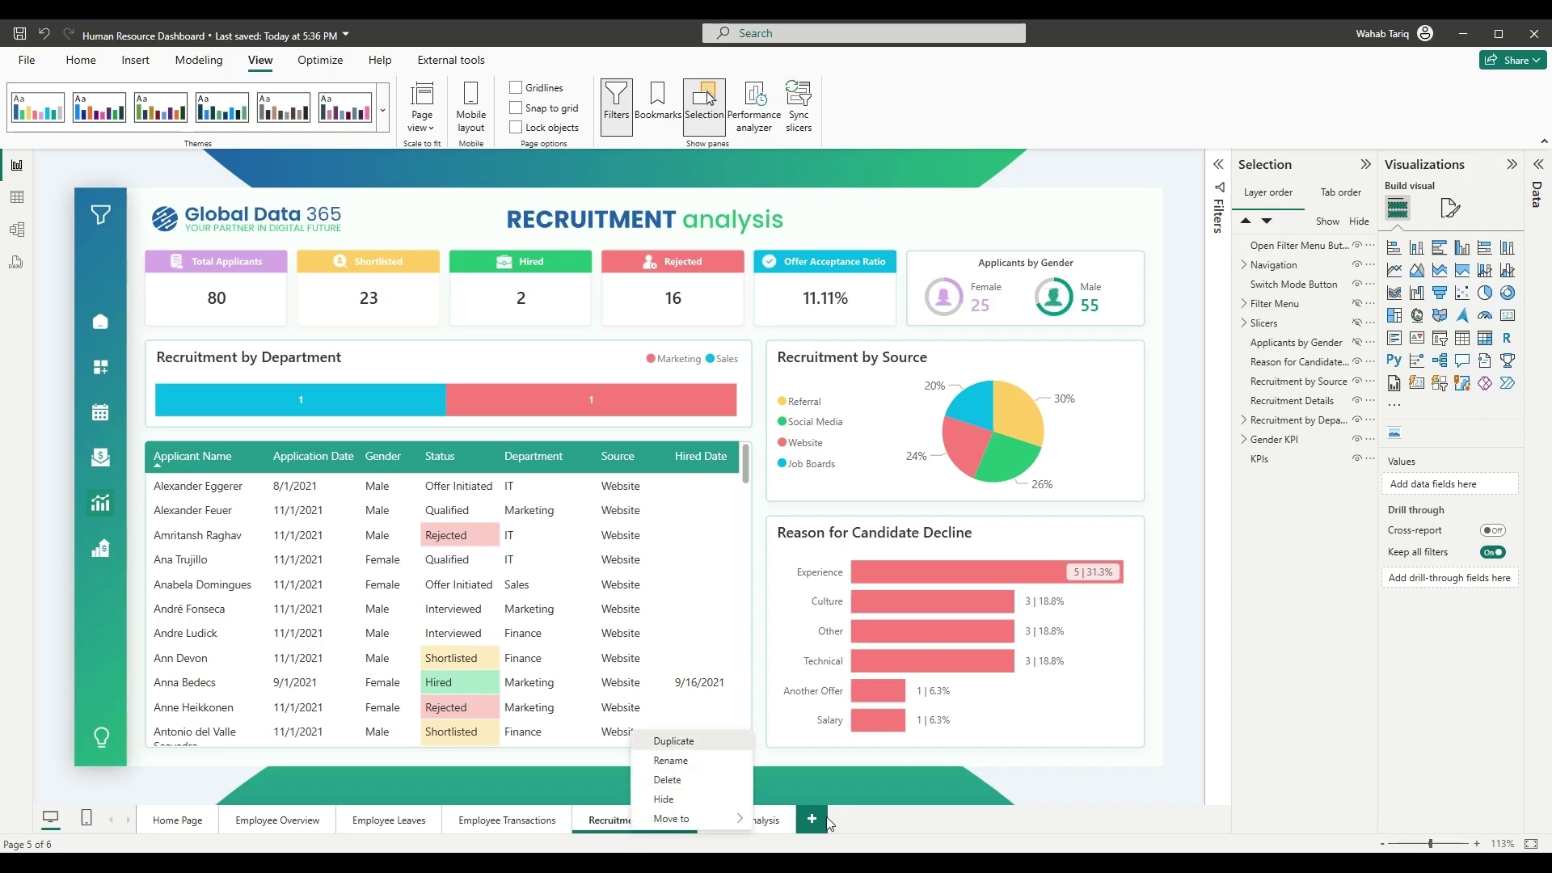
key("Return")
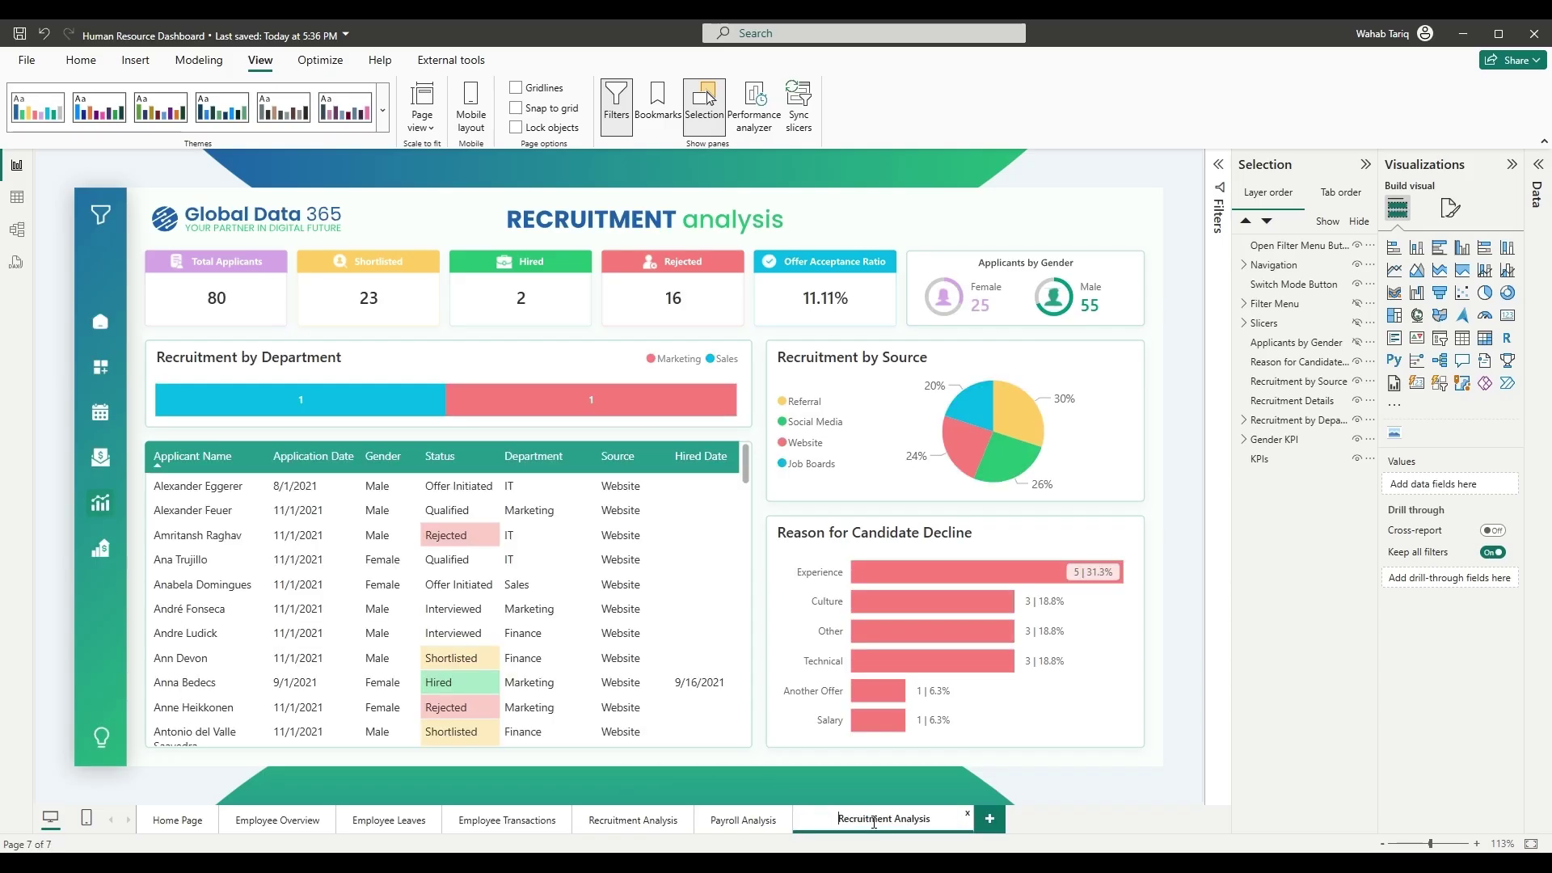
type(" 2")
key("Return")
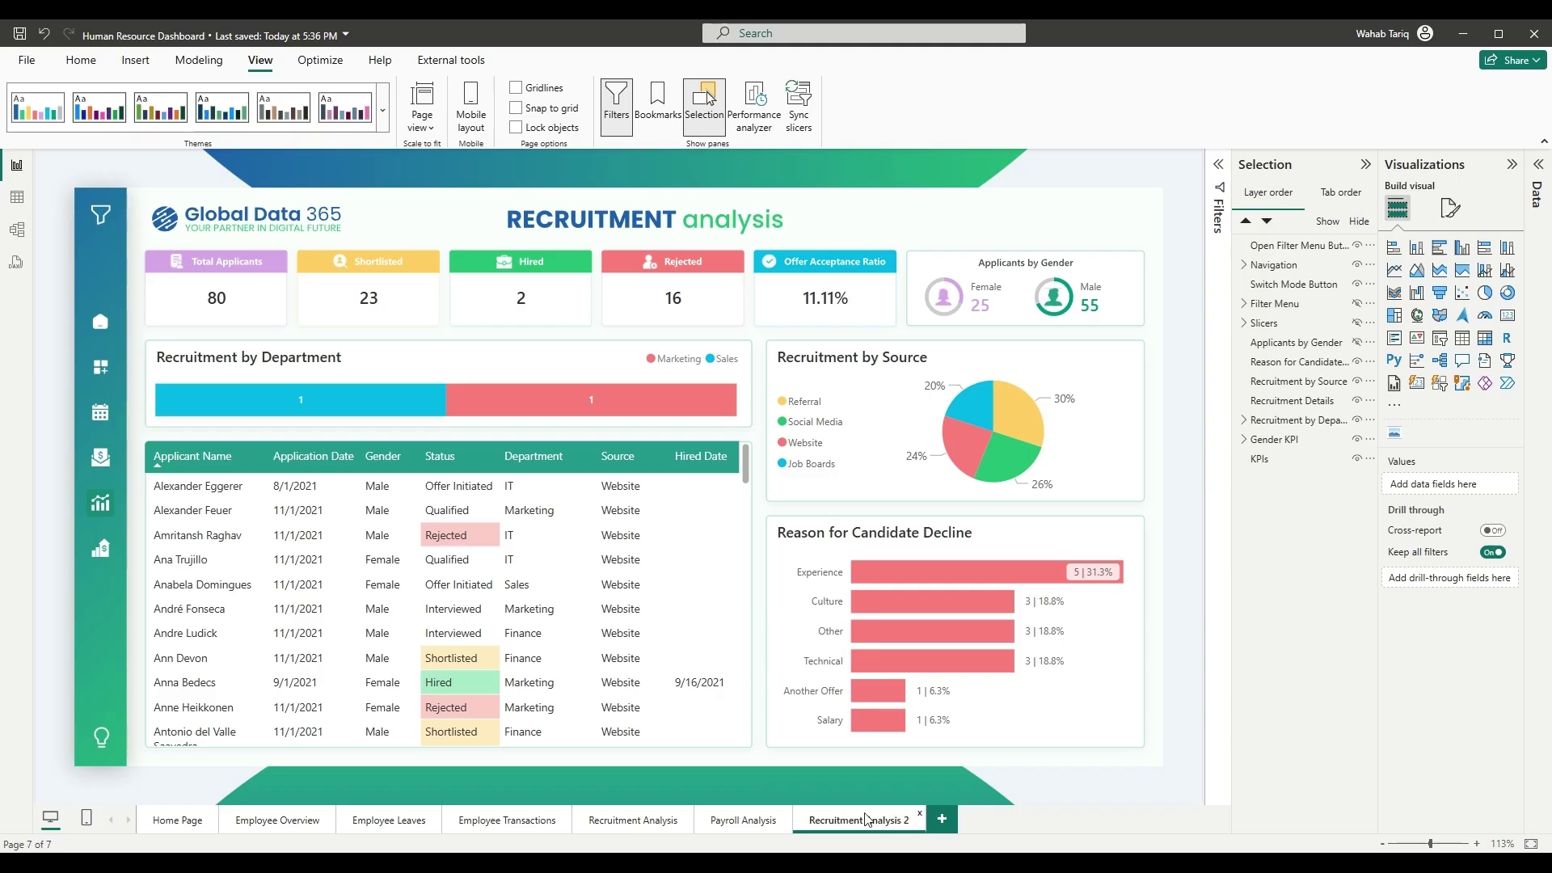
right_click(866, 820)
left_click(902, 783)
Load the dark-mode dashboard image as the canvas background with Image fit set to Fit
left_click(1449, 210)
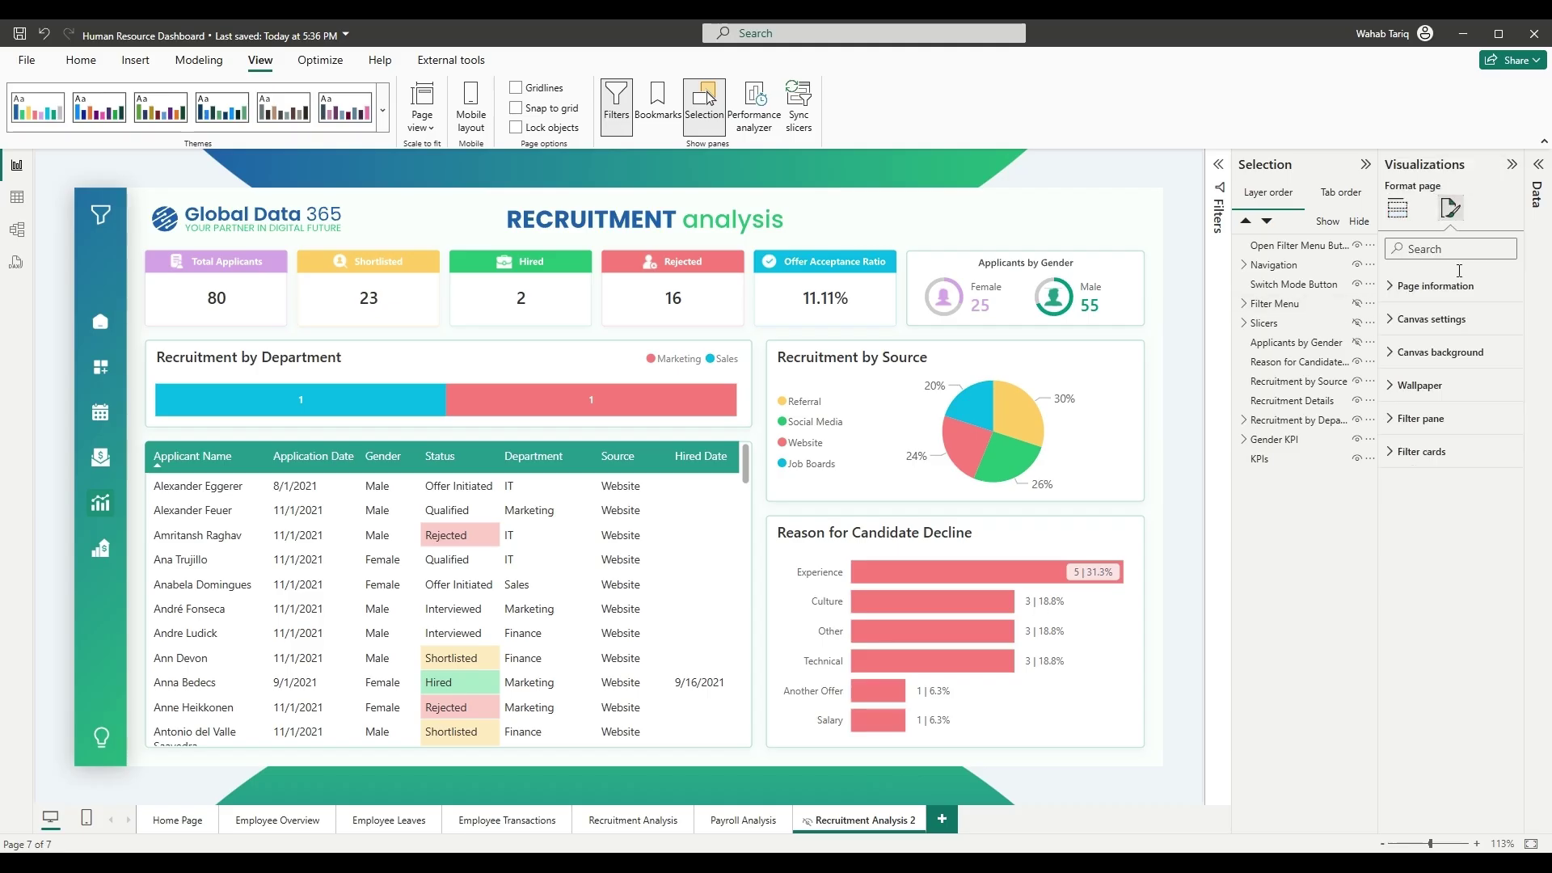
left_click(1442, 352)
left_click(1501, 450)
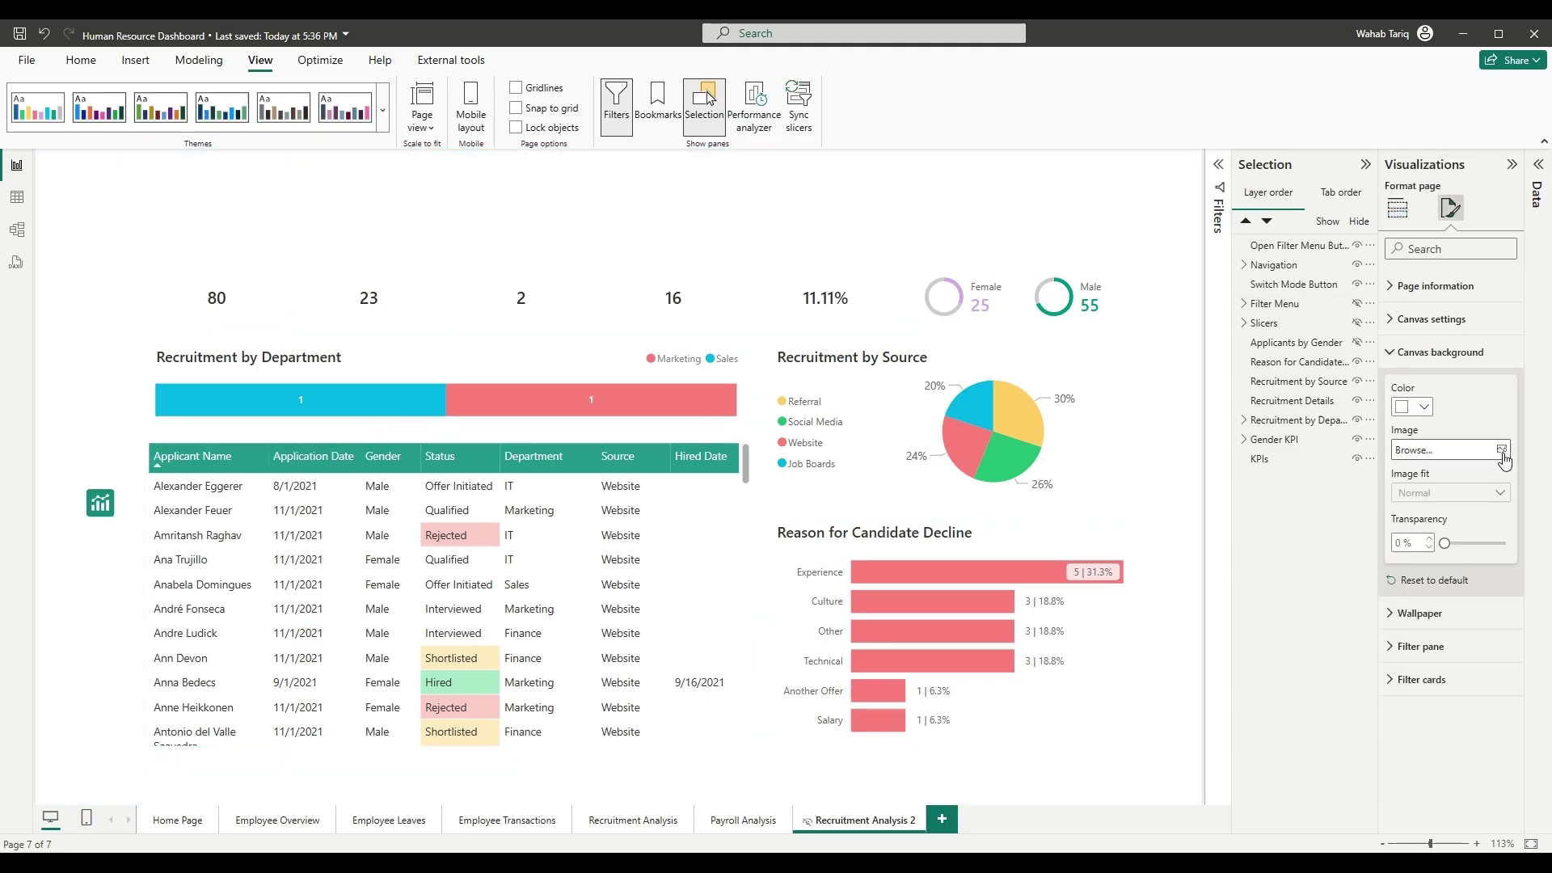
key("ctrl+z")
left_click(1447, 492)
left_click(1443, 527)
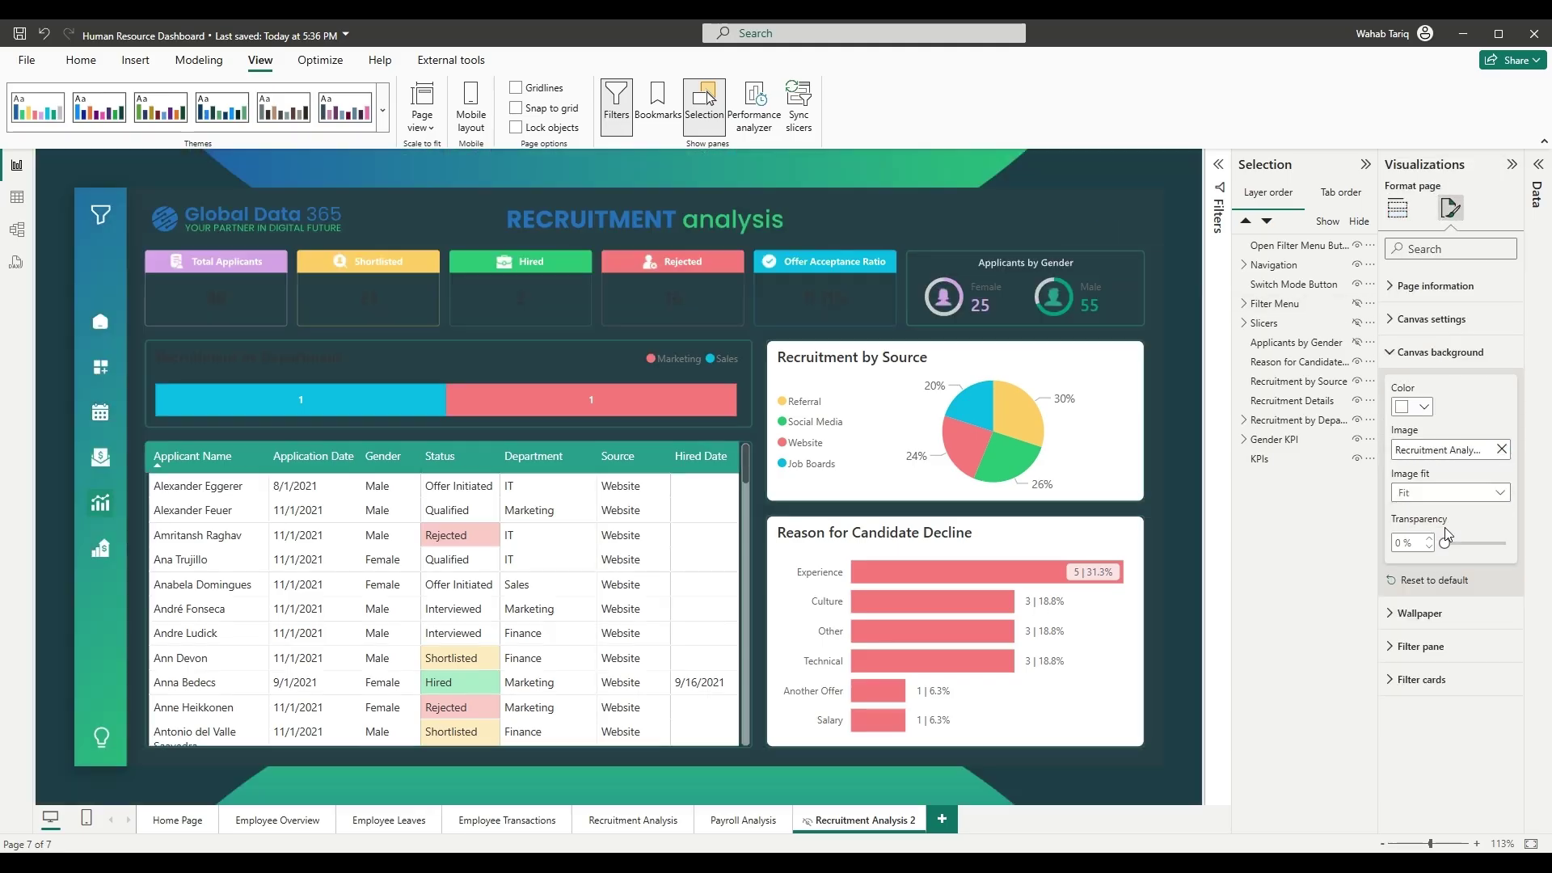
left_click(1194, 382)
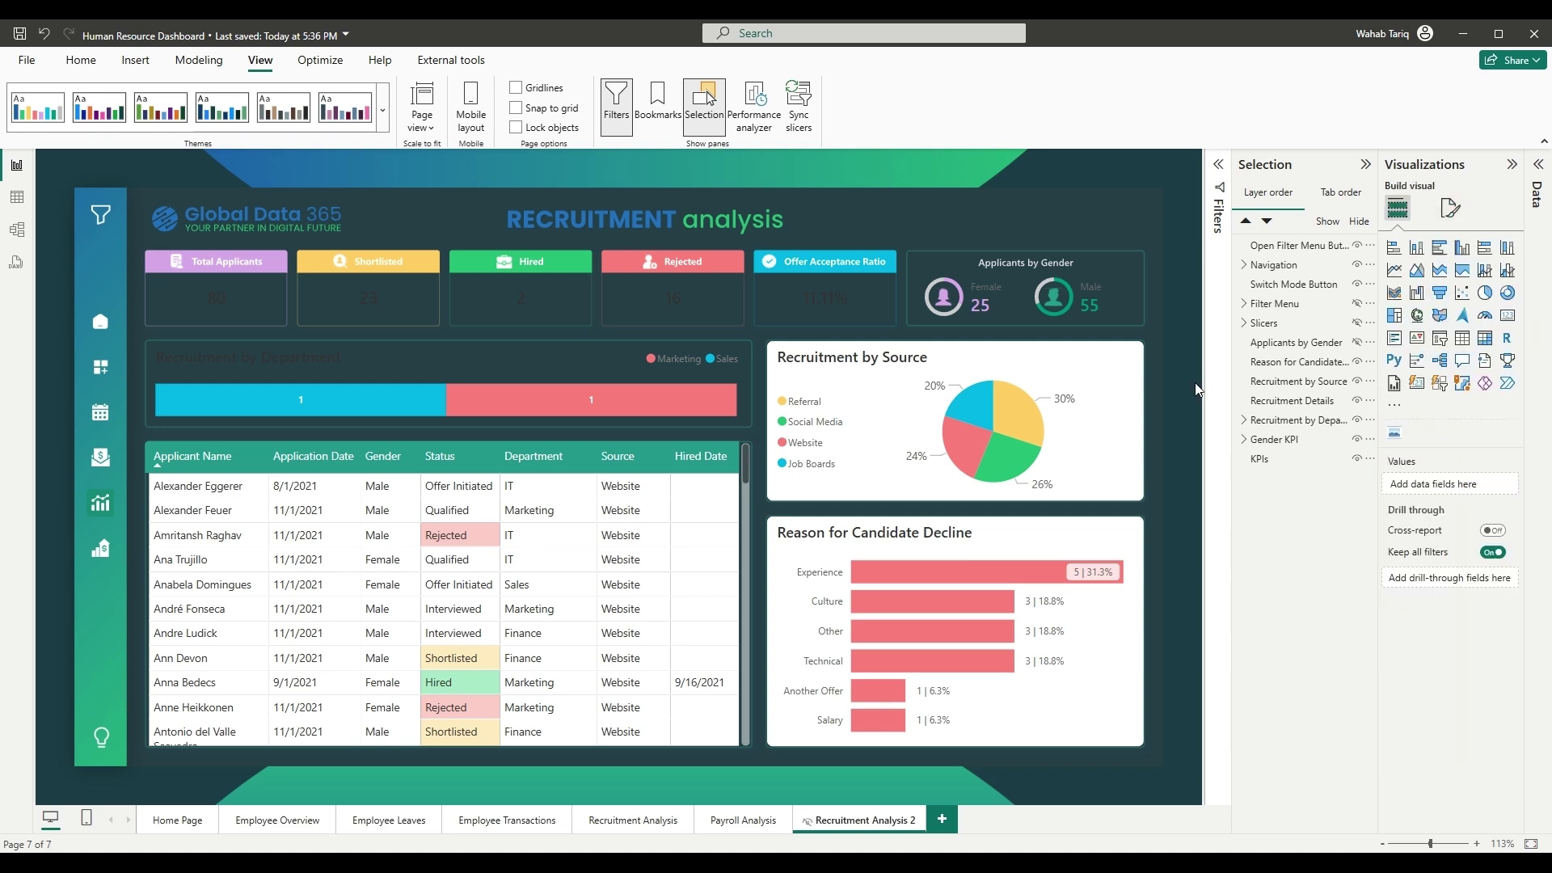
left_click(831, 320)
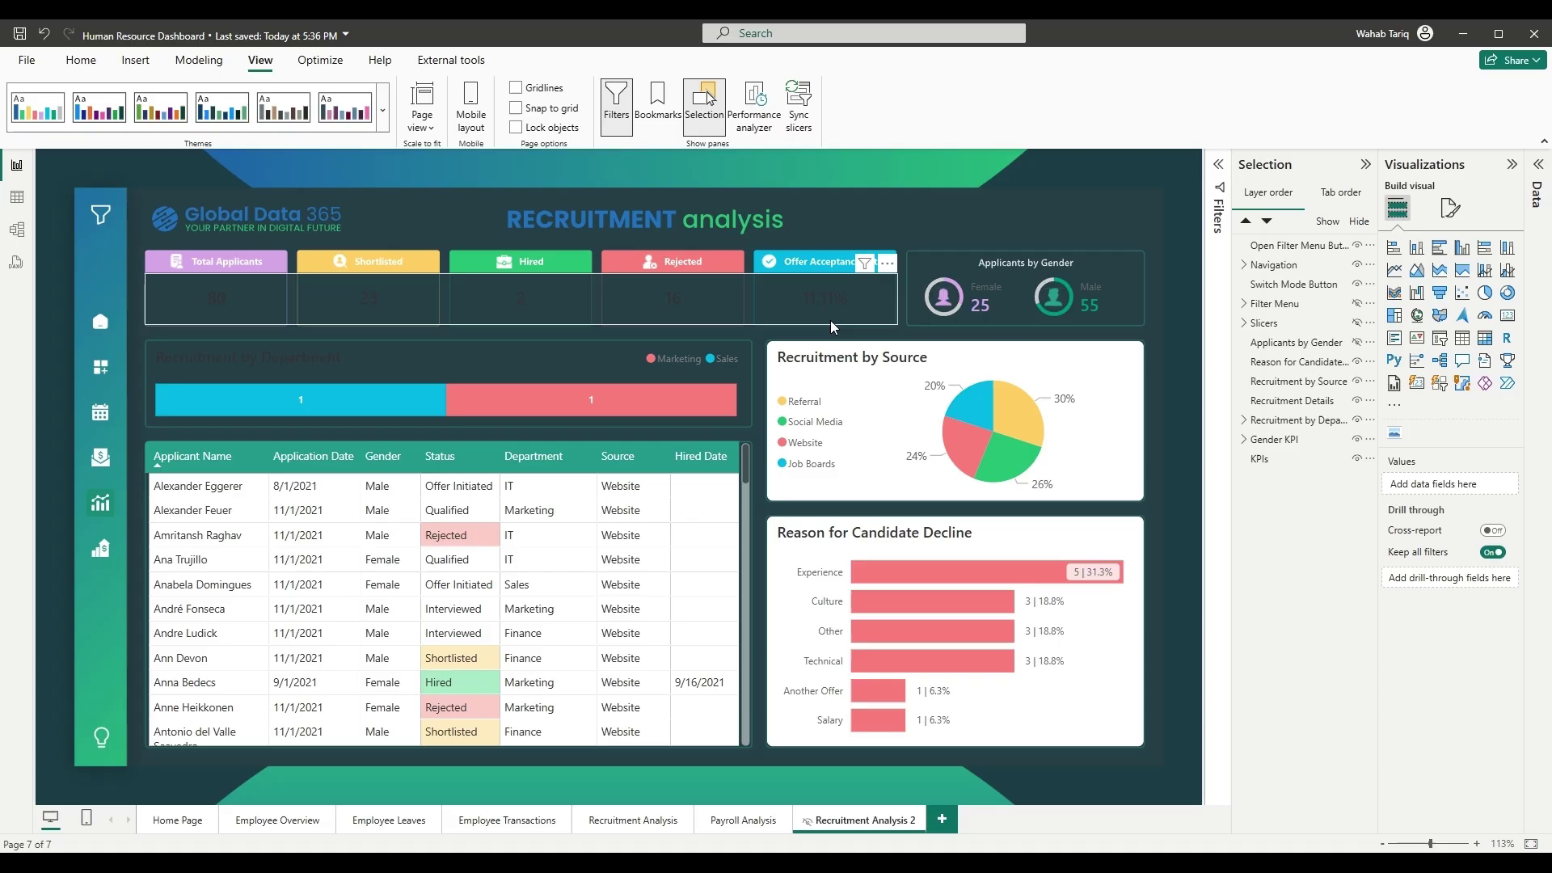
Set the KPIs card callout value colour to light grey #E6E6E6
left_click(1450, 209)
left_click(1410, 610)
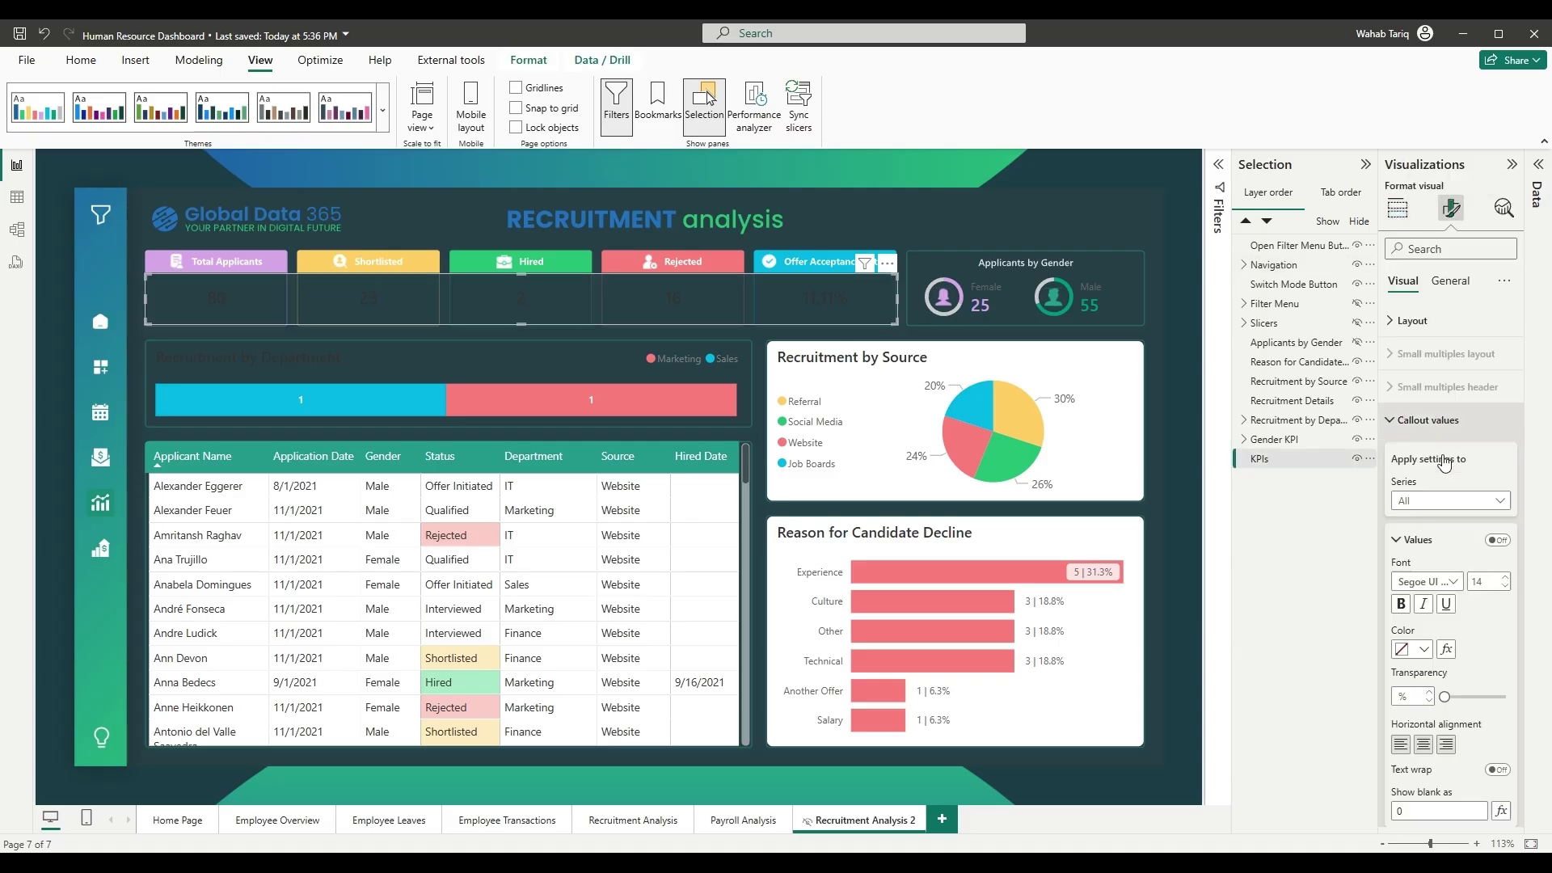
left_click(1405, 651)
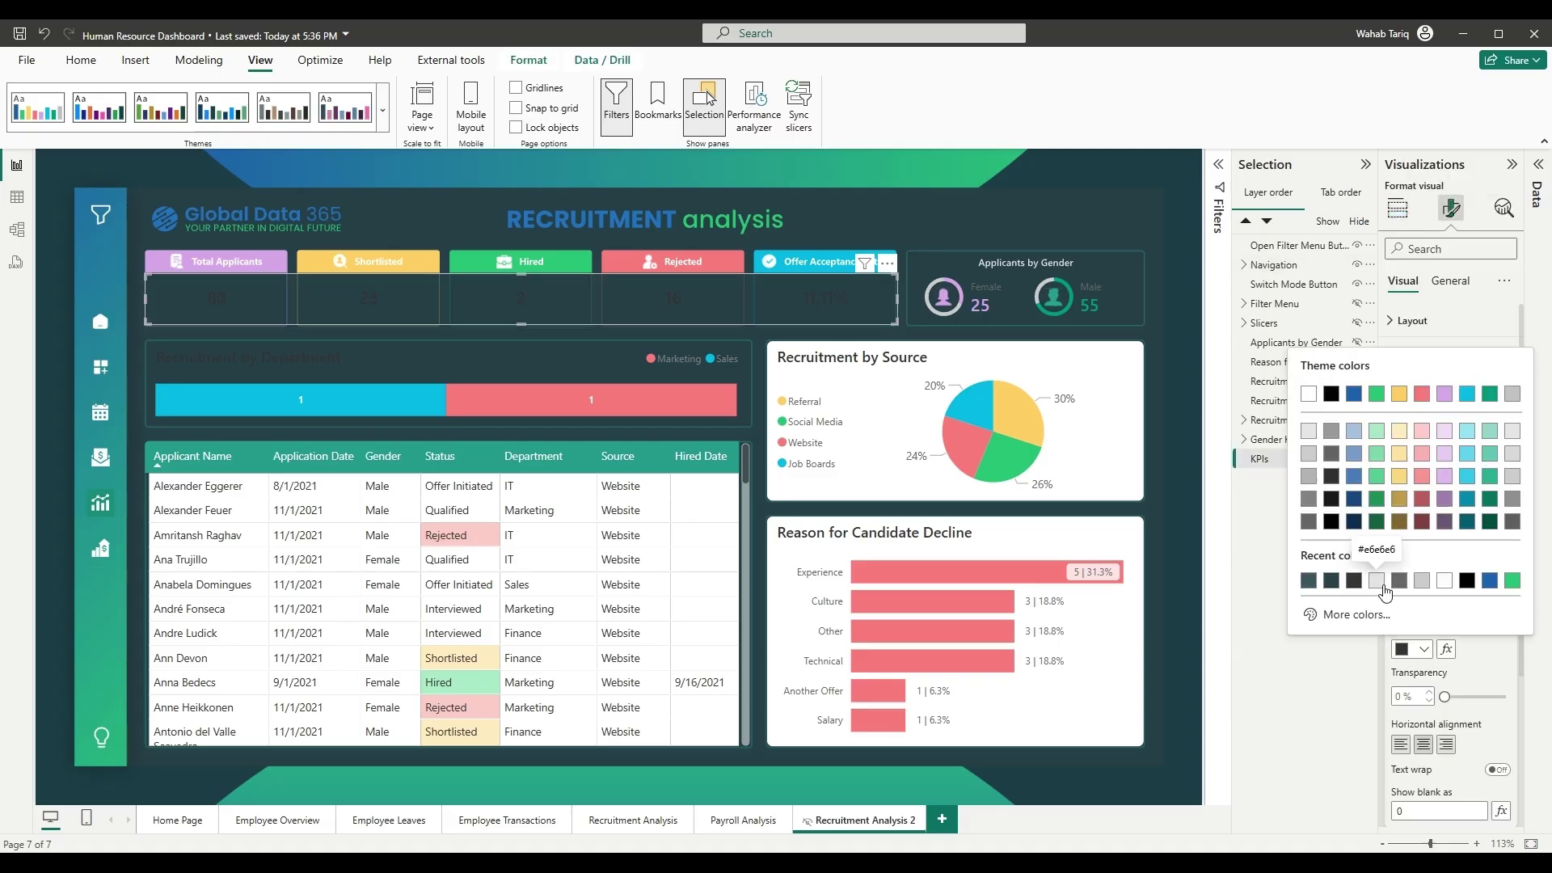
left_click(1376, 580)
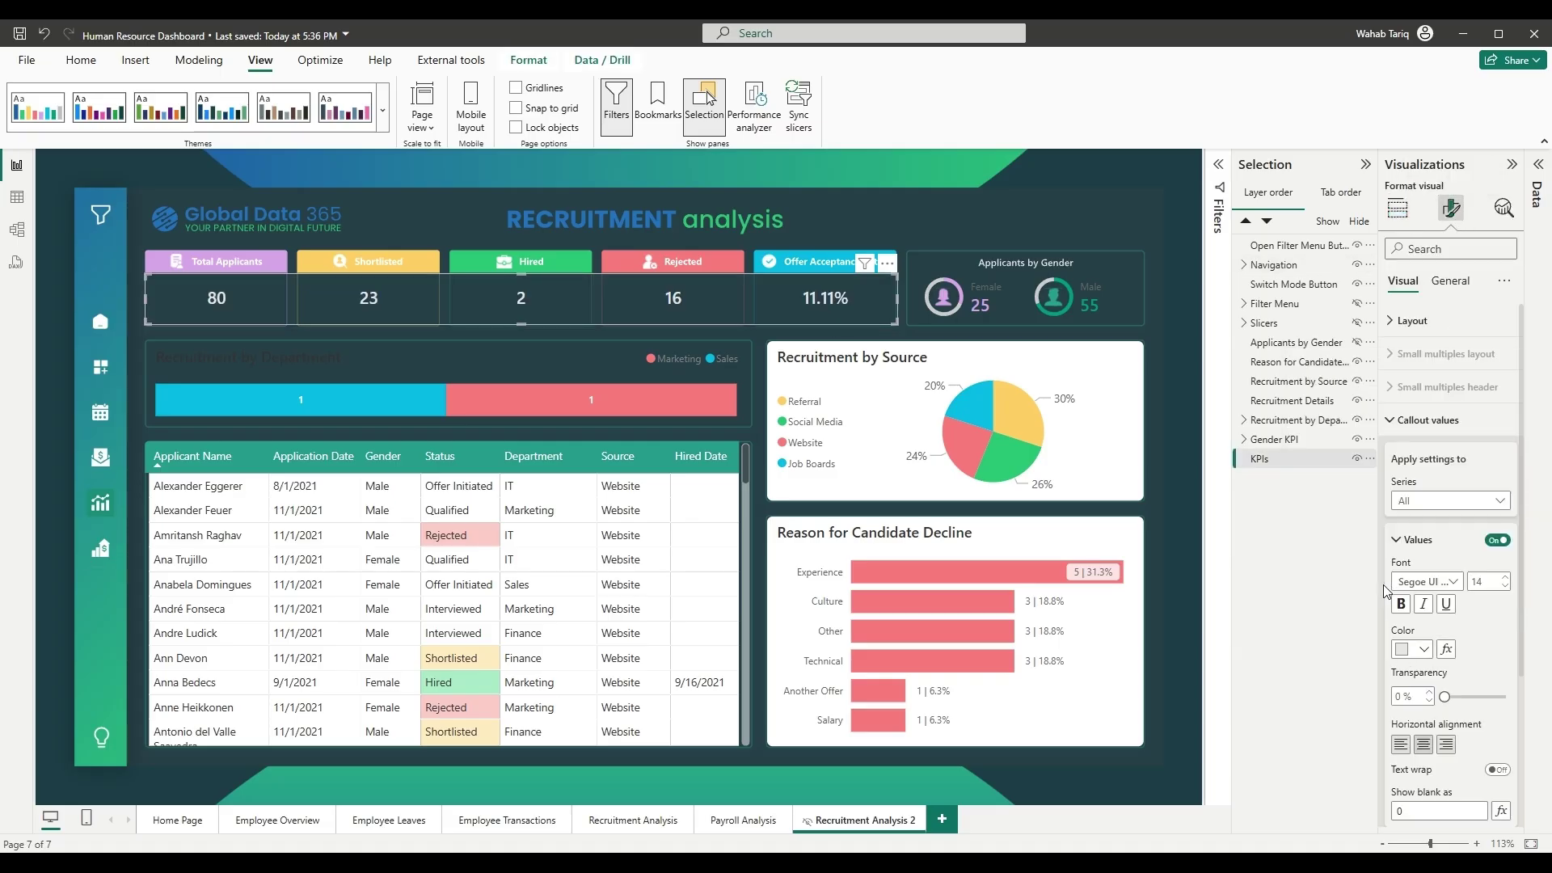
Set the Applicants by Gender label colour to light grey #CCCCCC
left_click(1107, 302)
left_click(1430, 425)
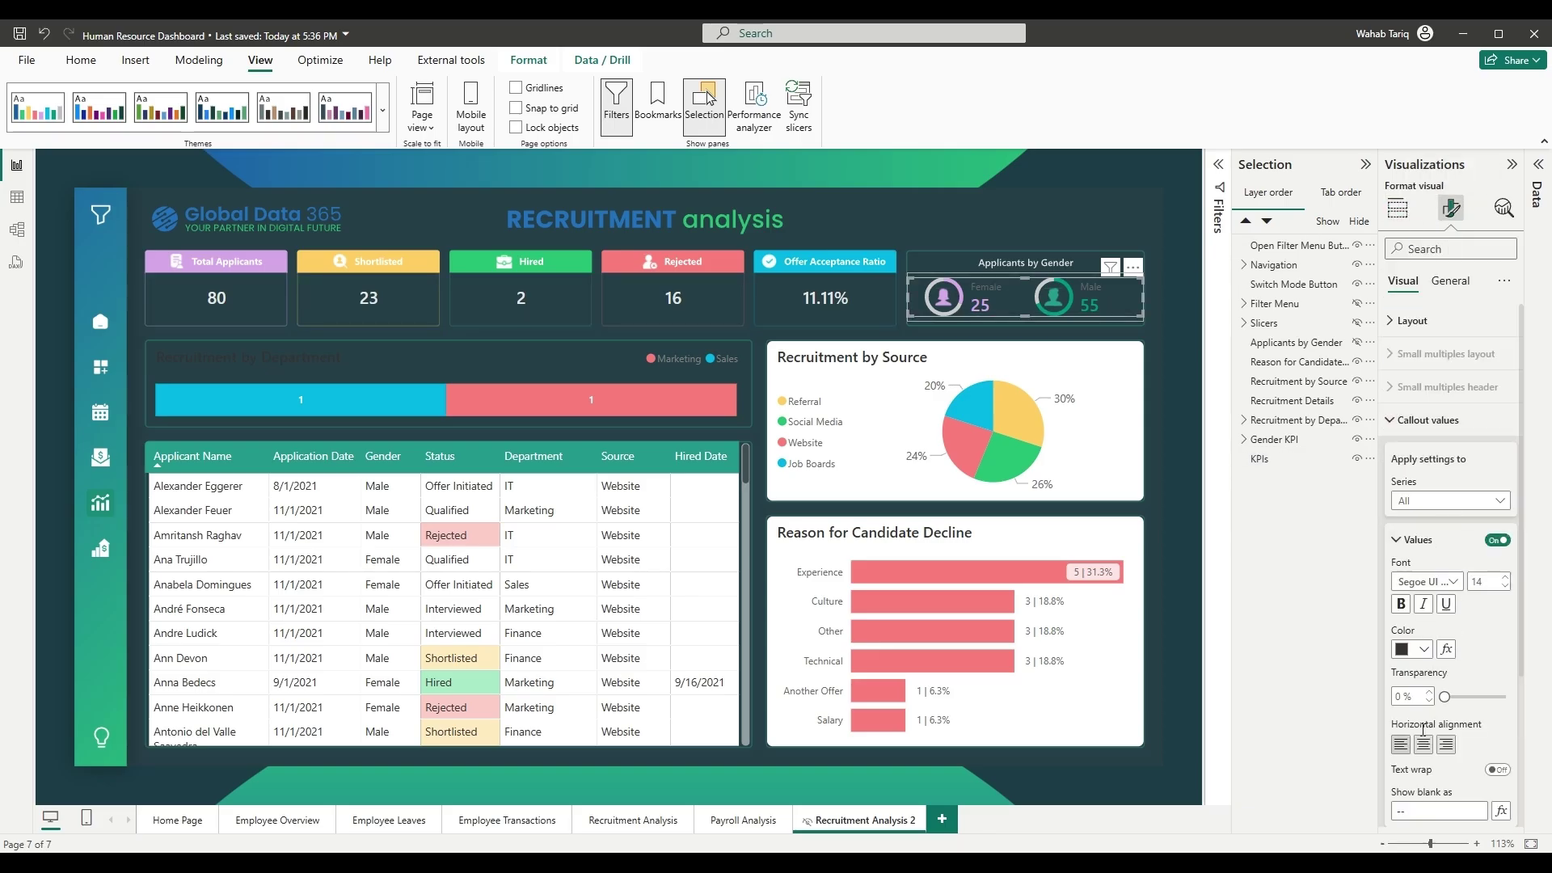
scroll(1427, 727, "down", 5)
scroll(1426, 728, "down", 3)
left_click(1423, 745)
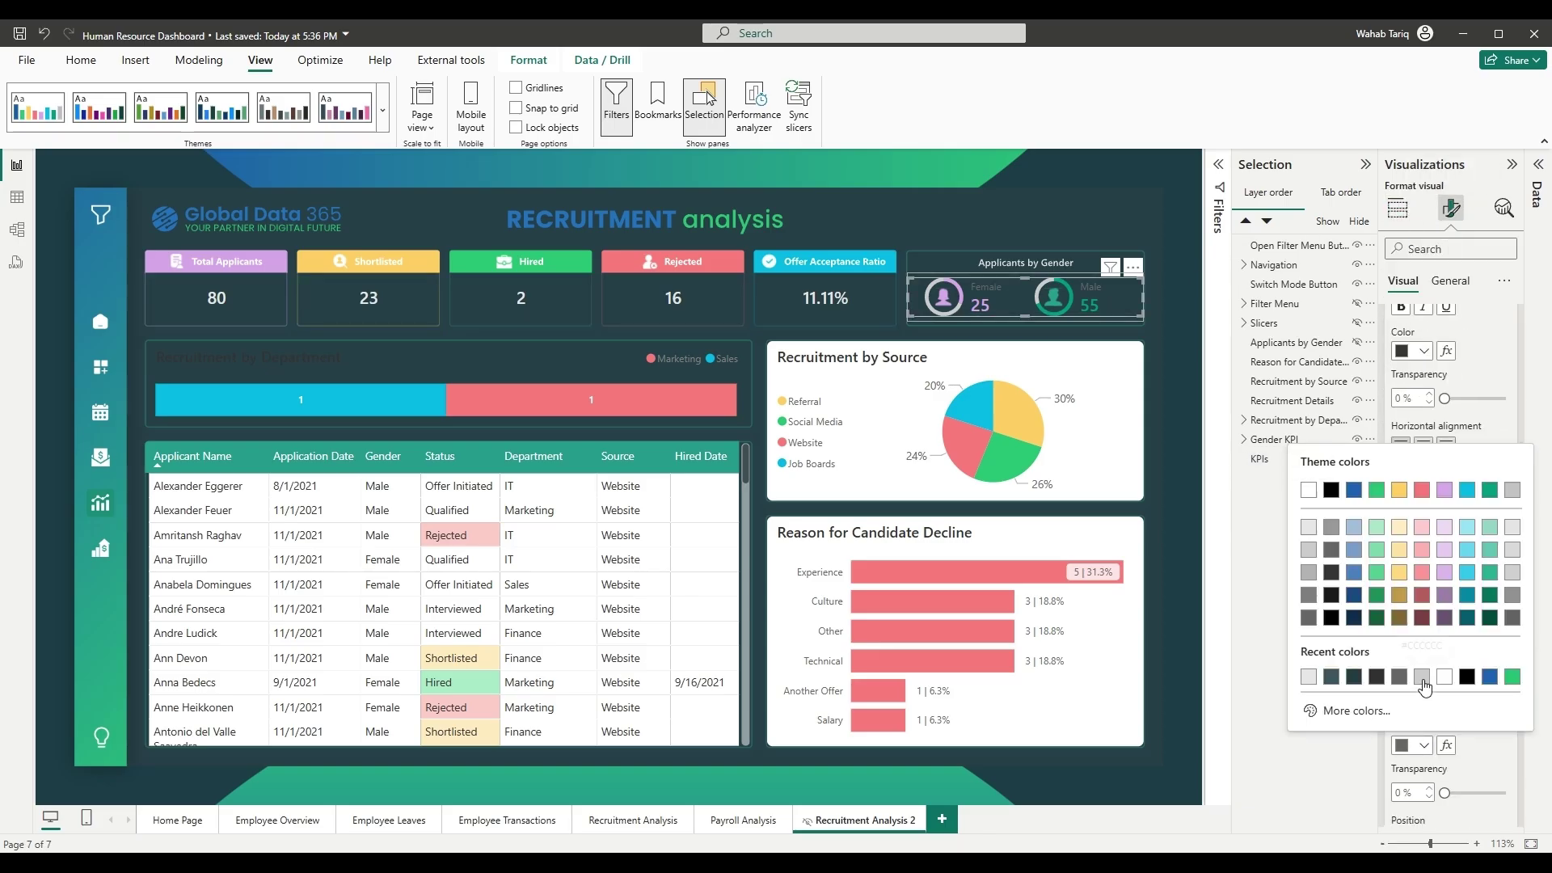
left_click(1422, 679)
Give the Recruitment by Source pie chart a dark background and dark border
left_click(1181, 454)
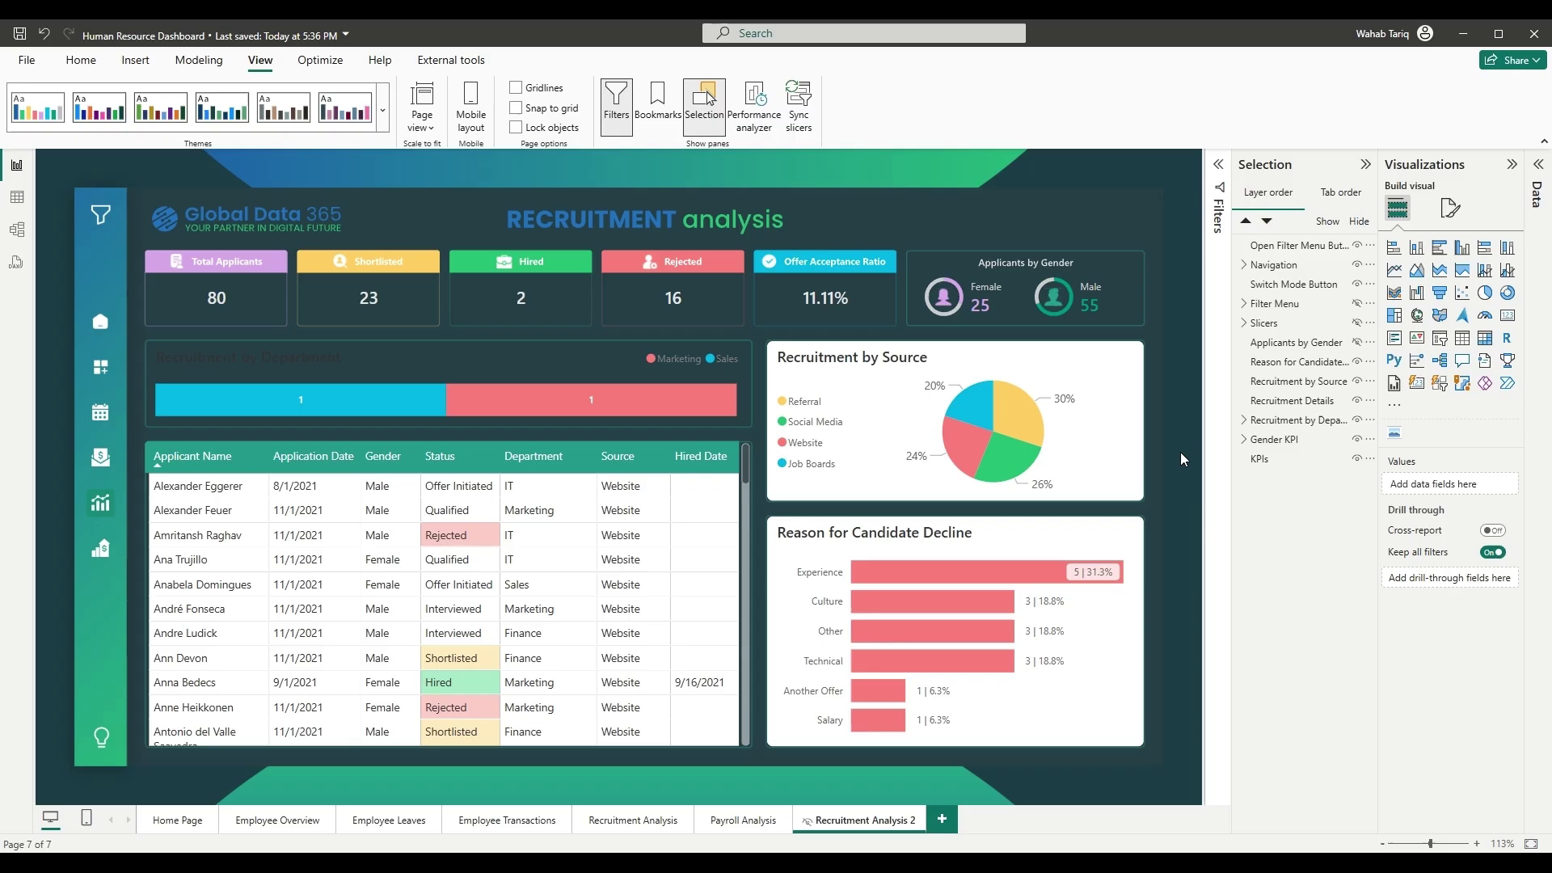
left_click(1124, 404)
left_click(1450, 208)
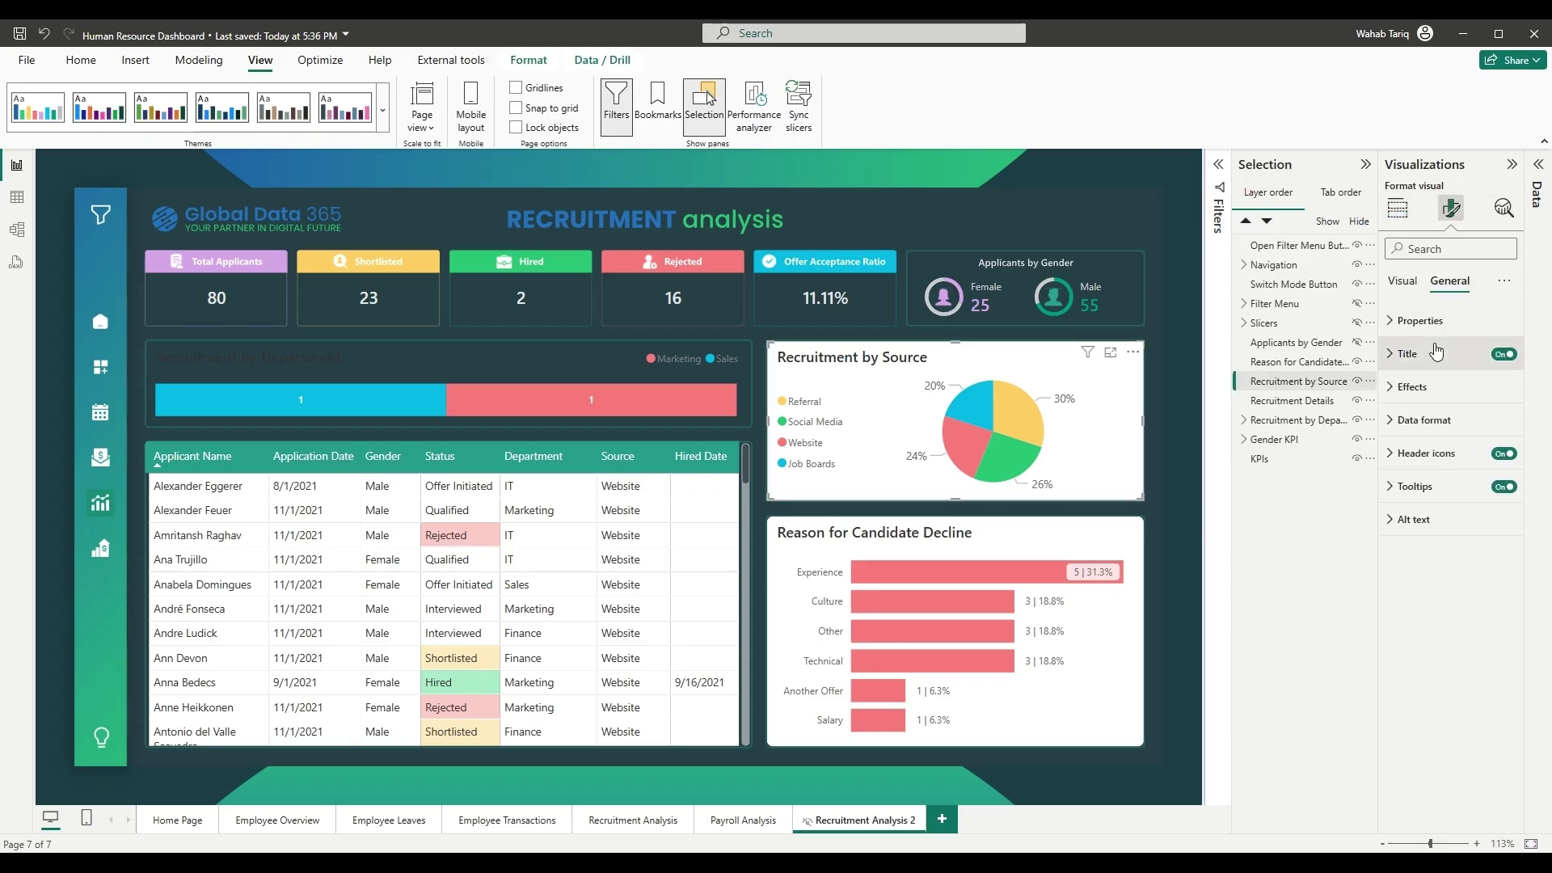
left_click(1423, 386)
left_click(1422, 468)
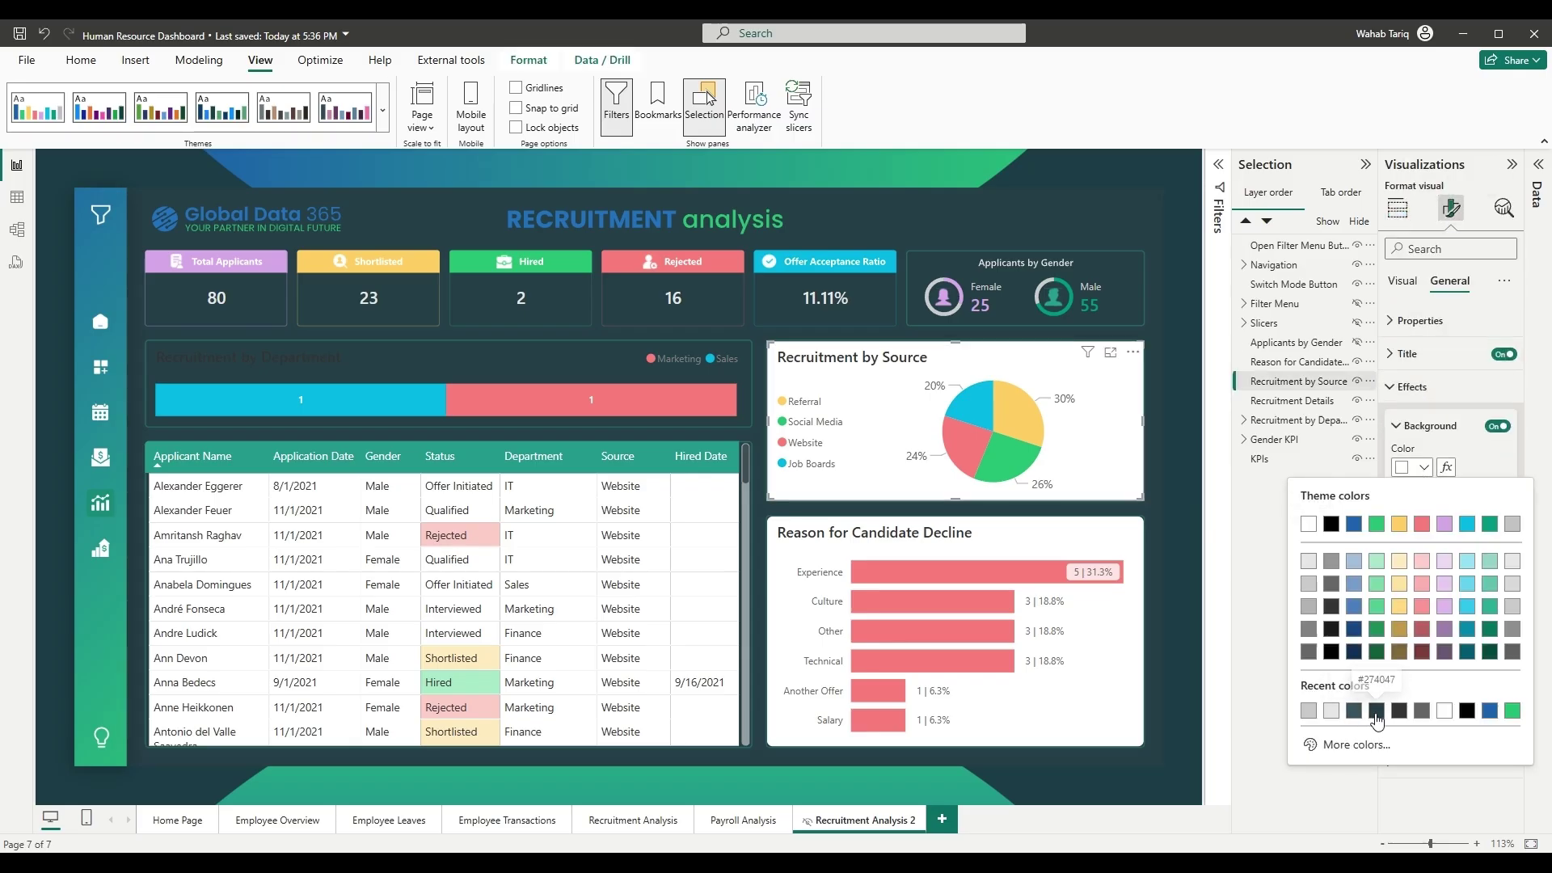
left_click(1376, 710)
left_click(1422, 558)
left_click(1422, 600)
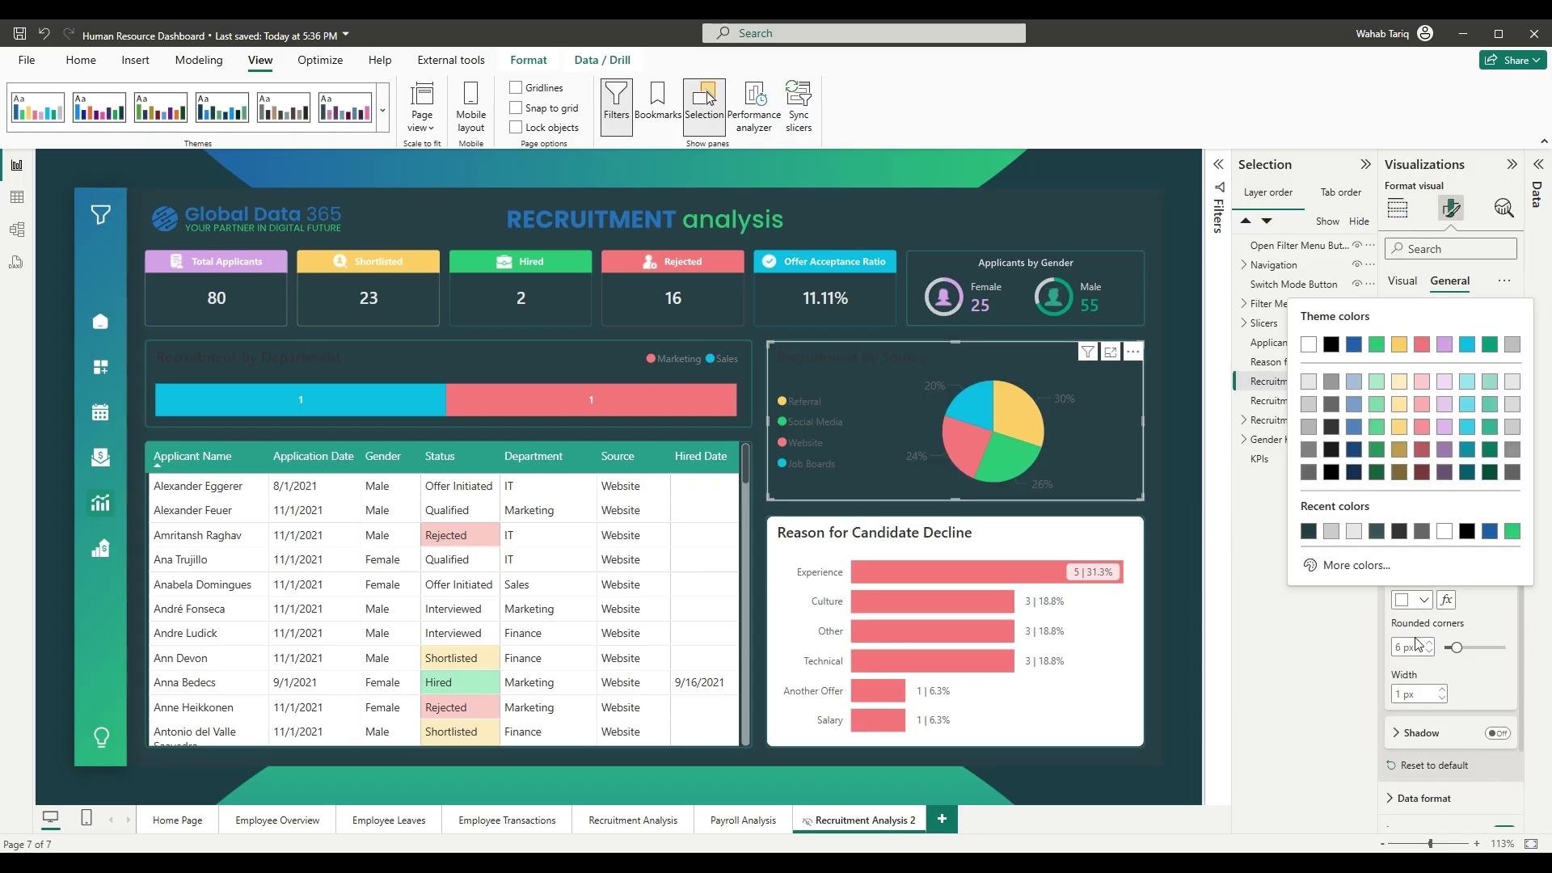
left_click(1306, 532)
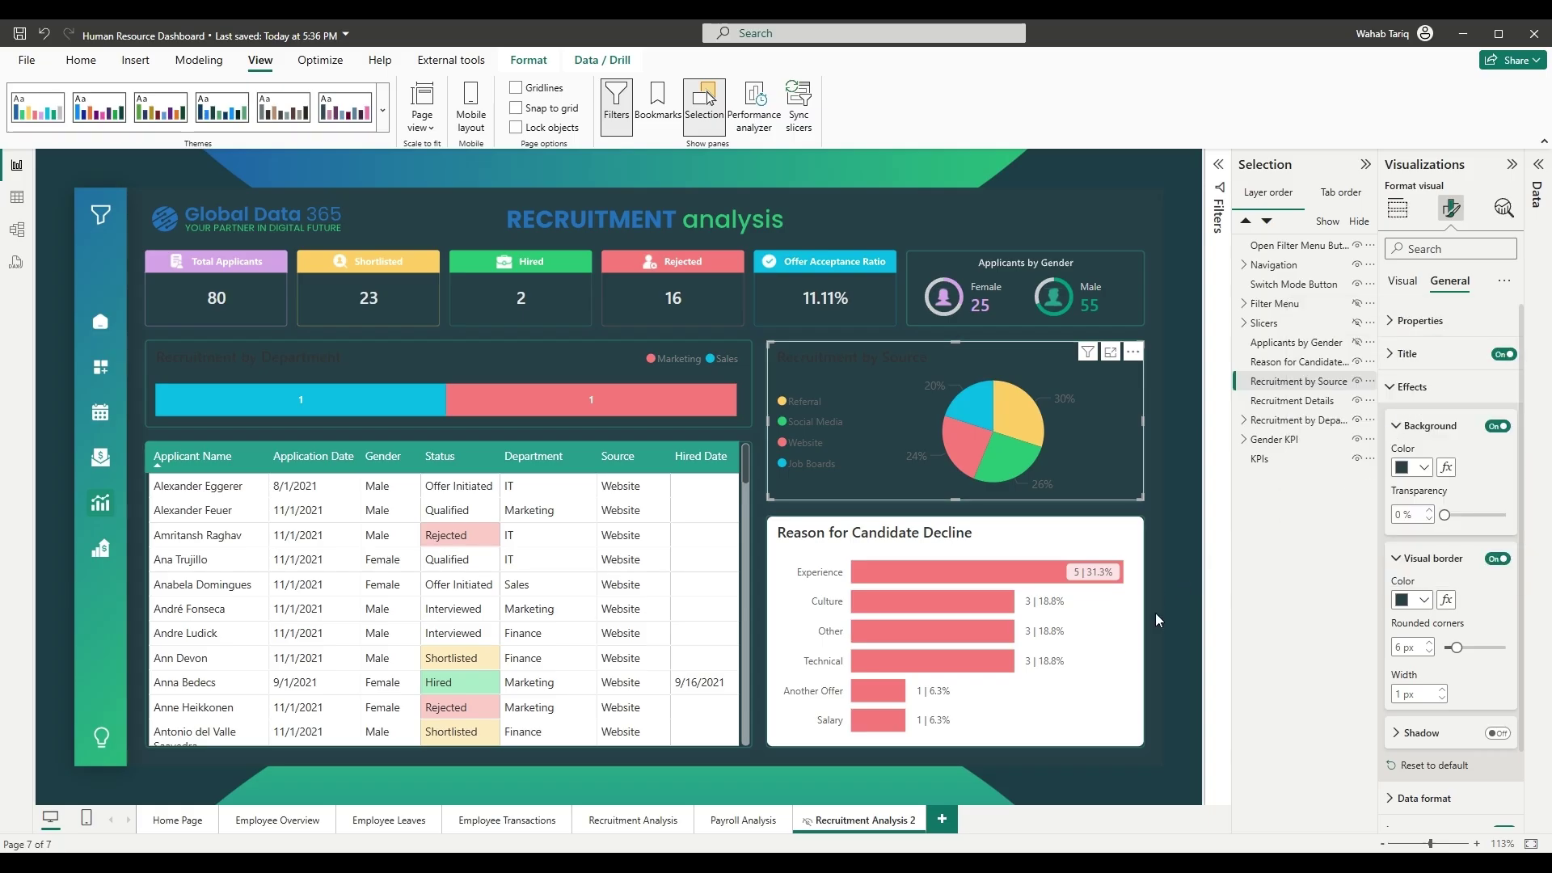
Give the Reason for Candidate Decline chart a dark border and dark background
left_click(1129, 645)
left_click(1422, 600)
left_click(1307, 533)
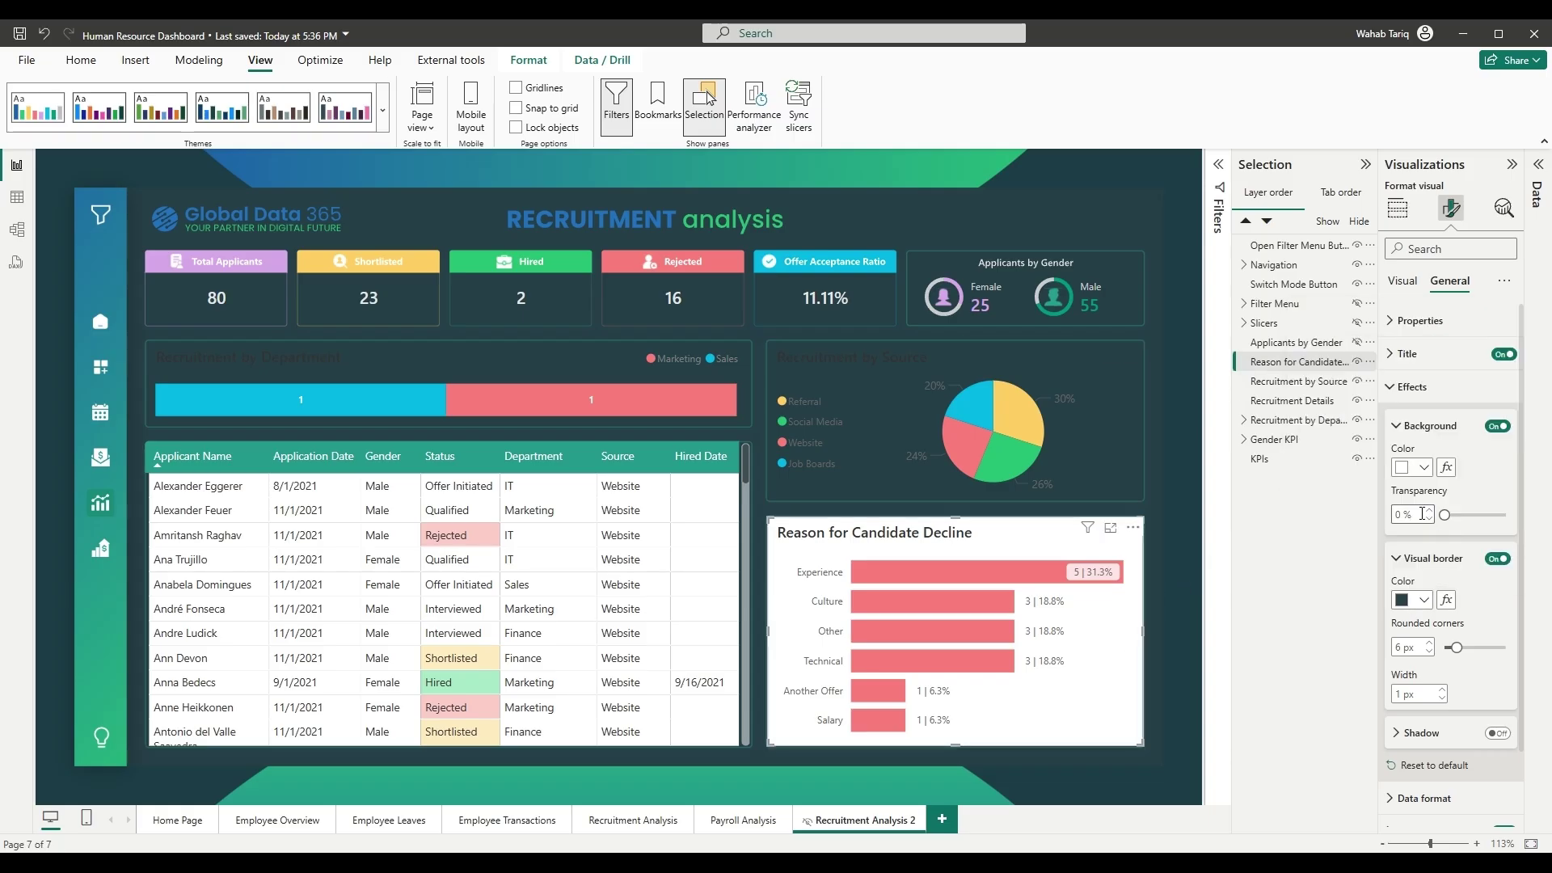
left_click(1422, 467)
left_click(1307, 710)
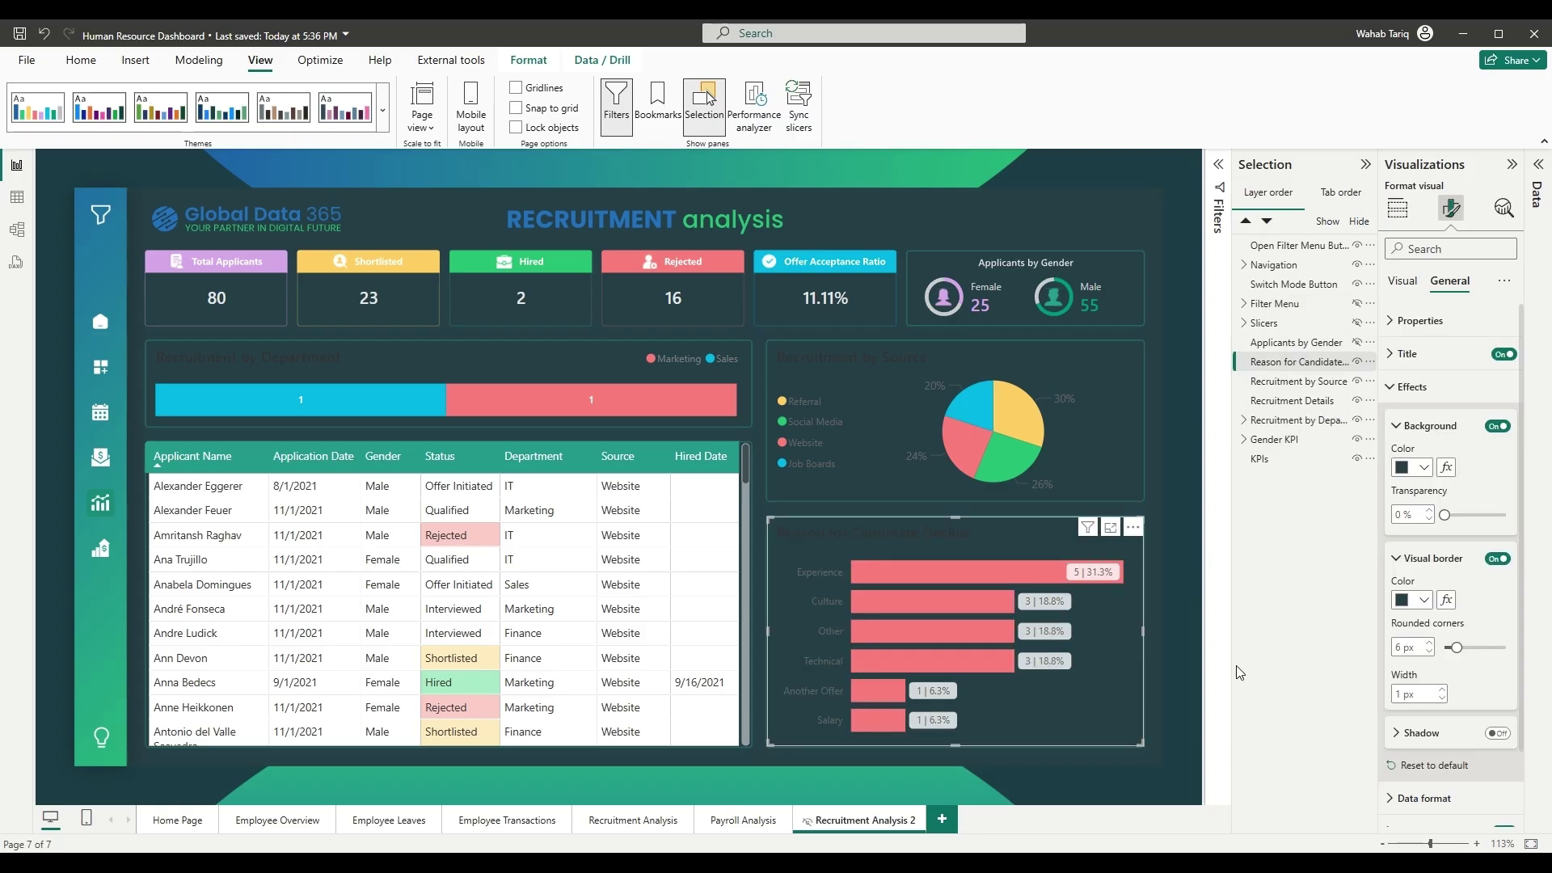
left_click(1181, 637)
Set the Recruitment by Source title to light grey and the Decline chart title to white
left_click(1116, 413)
left_click(1450, 207)
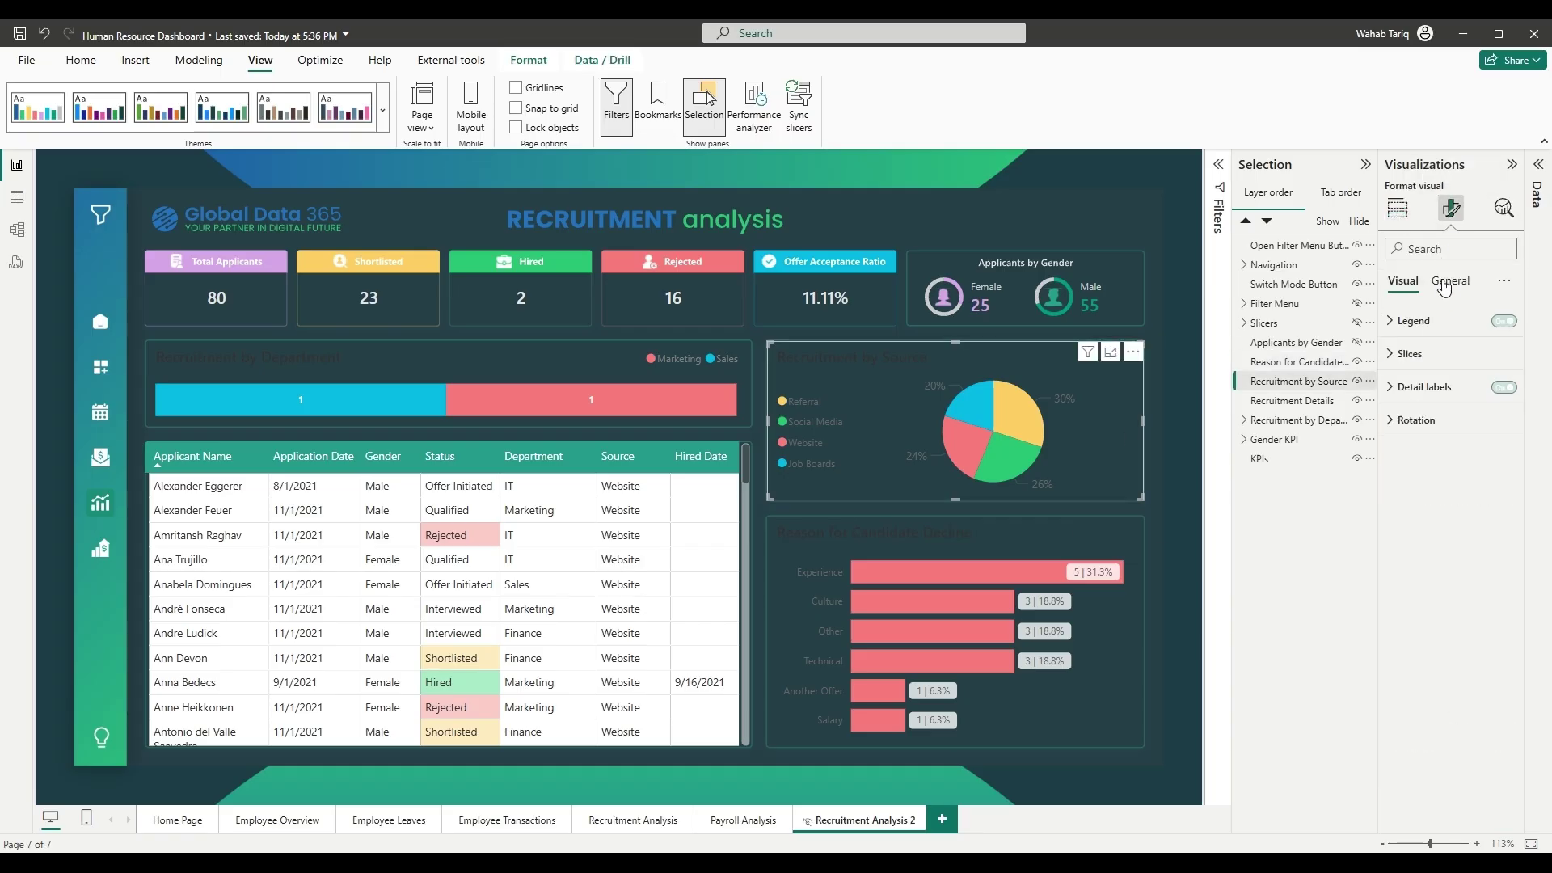
left_click(1449, 281)
left_click(1407, 354)
left_click(1402, 585)
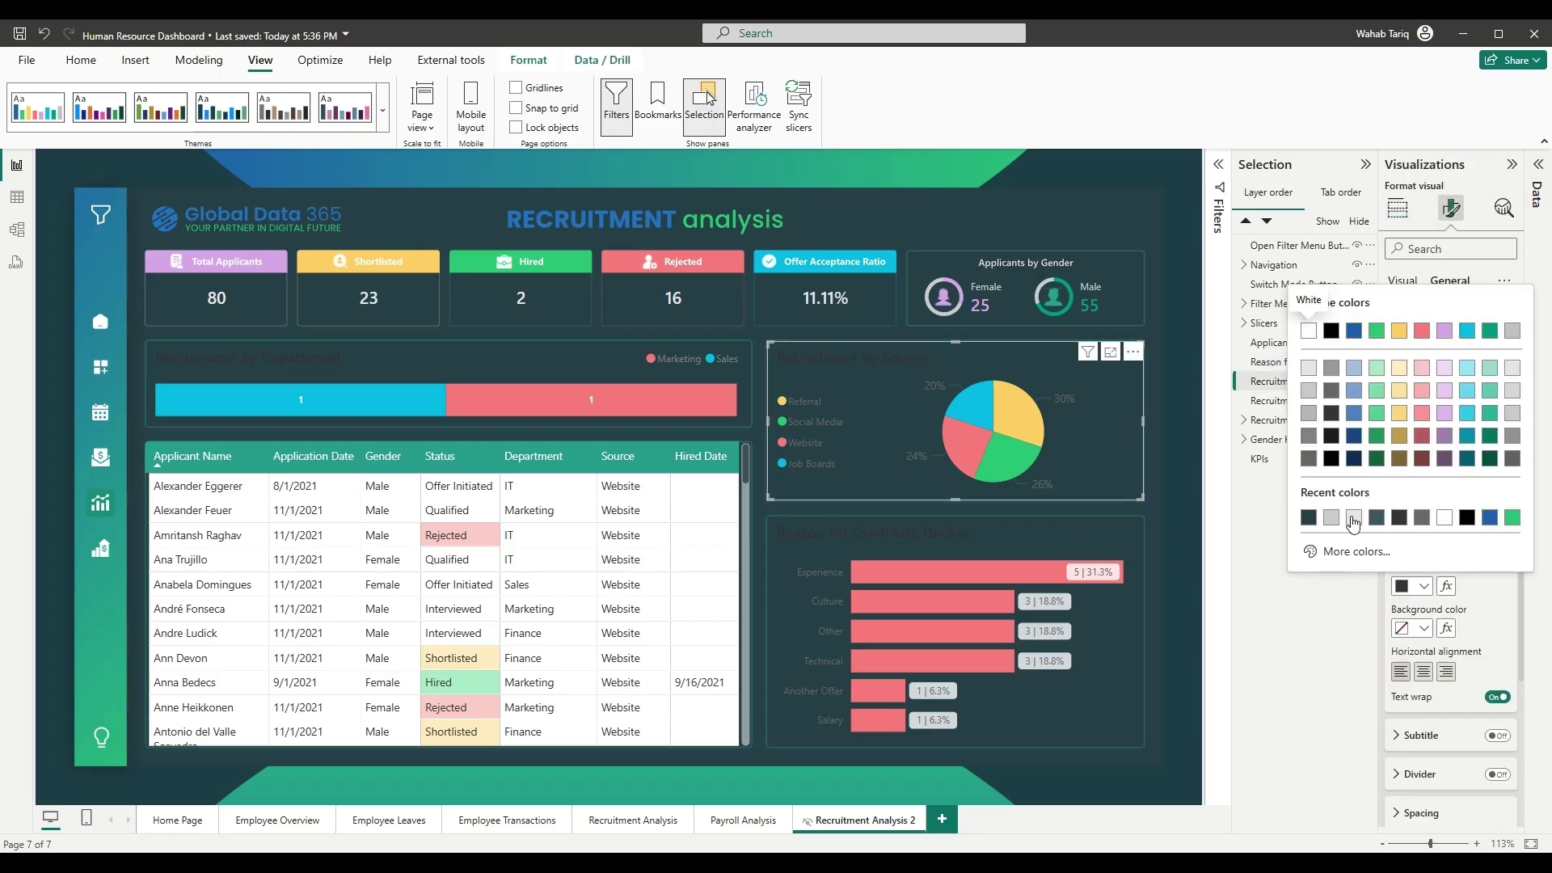
left_click(1353, 518)
left_click(1031, 543)
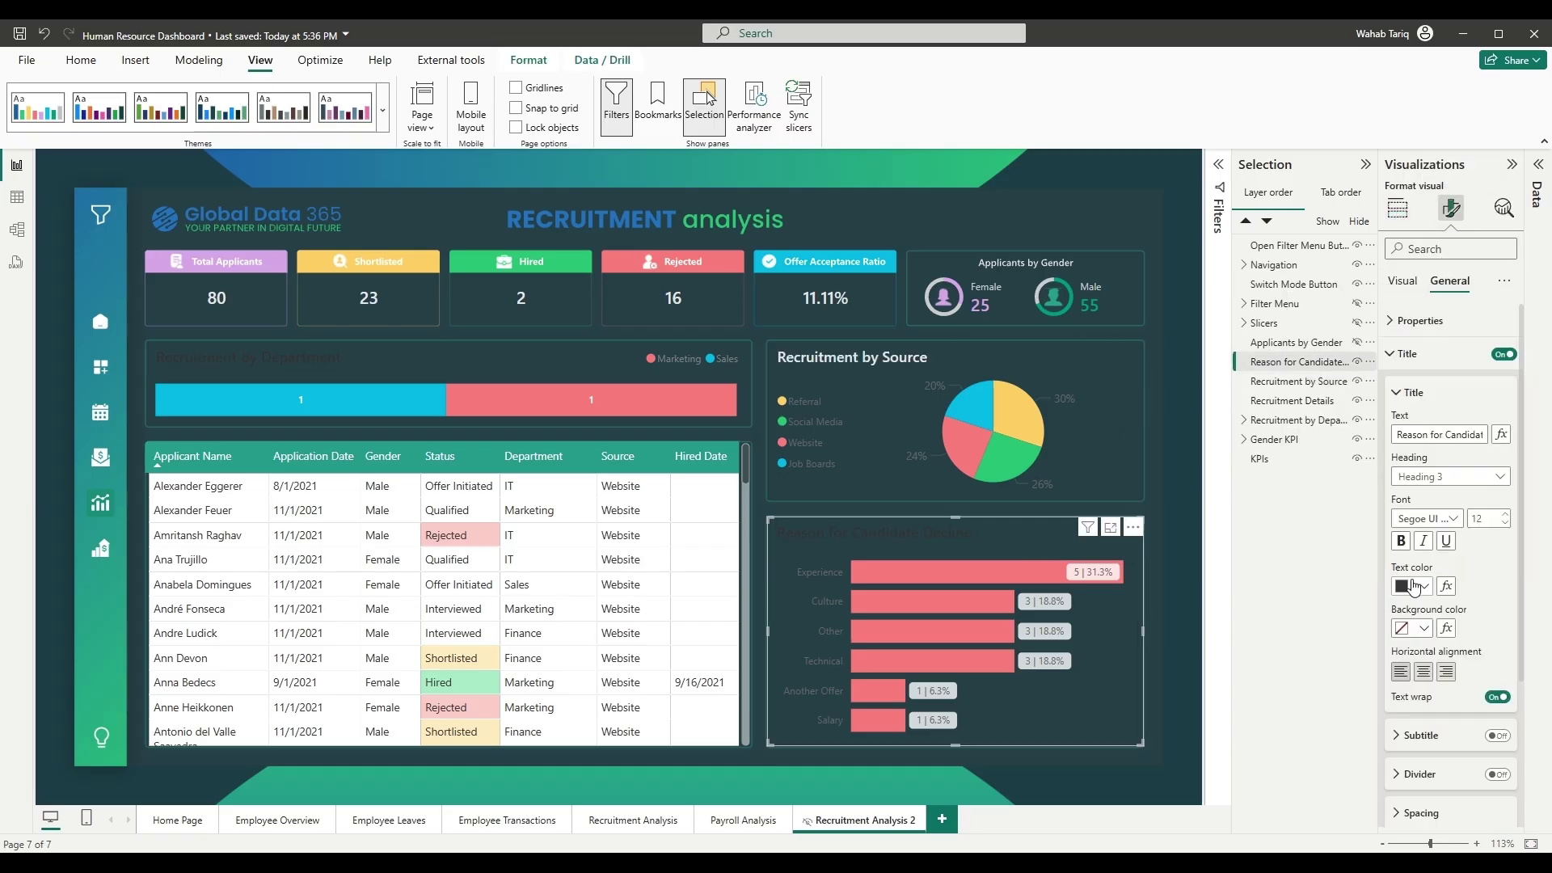
left_click(1416, 587)
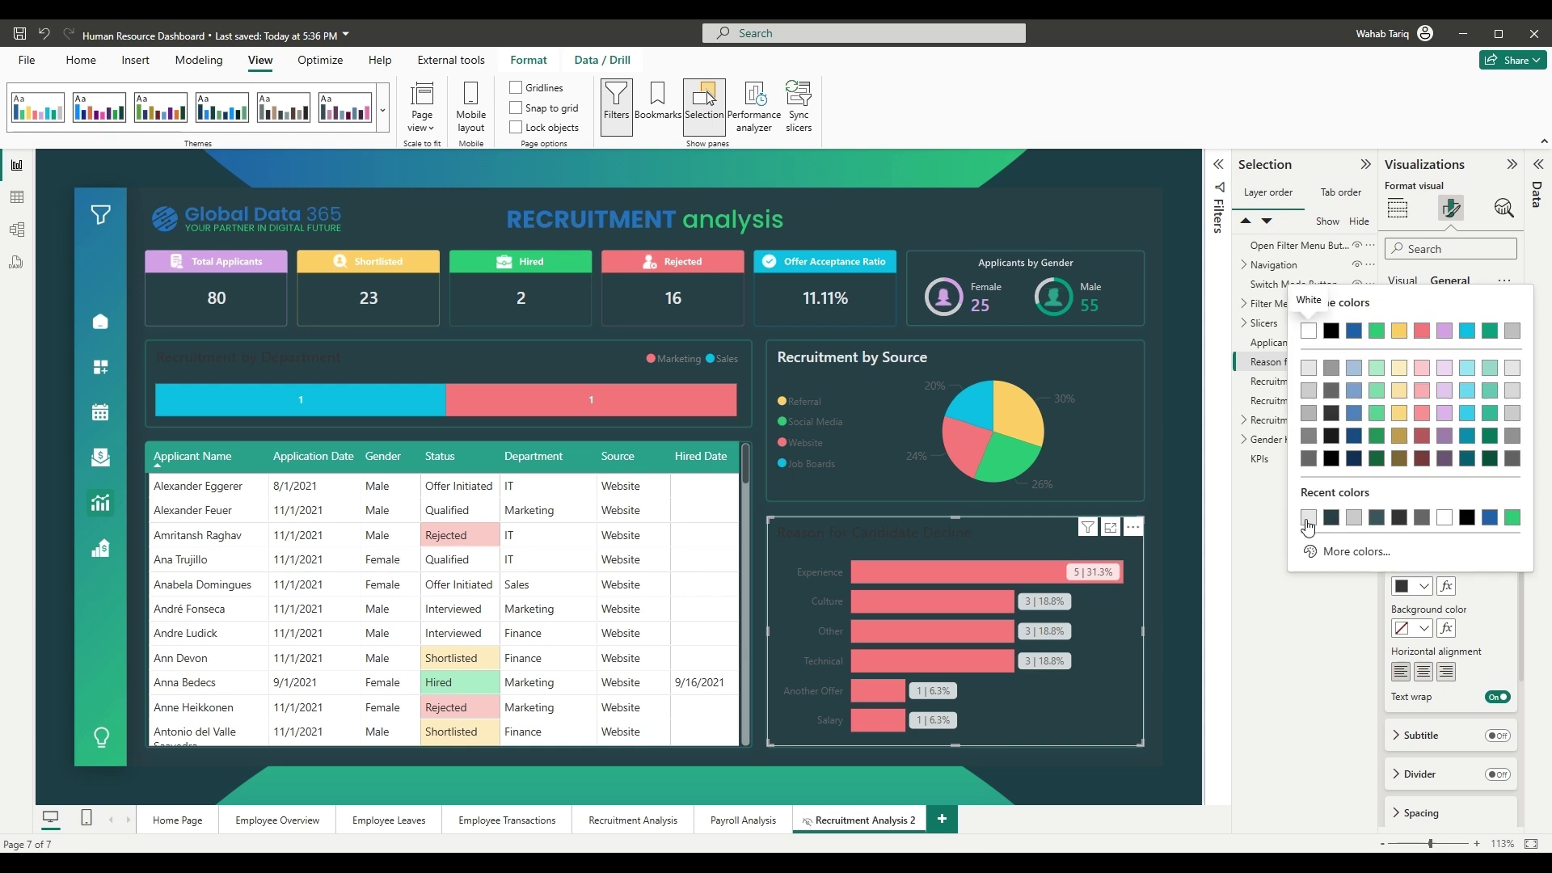
left_click(1307, 518)
Lighten the pie chart's legend text and percentage detail labels
left_click(1115, 423)
left_click(1406, 282)
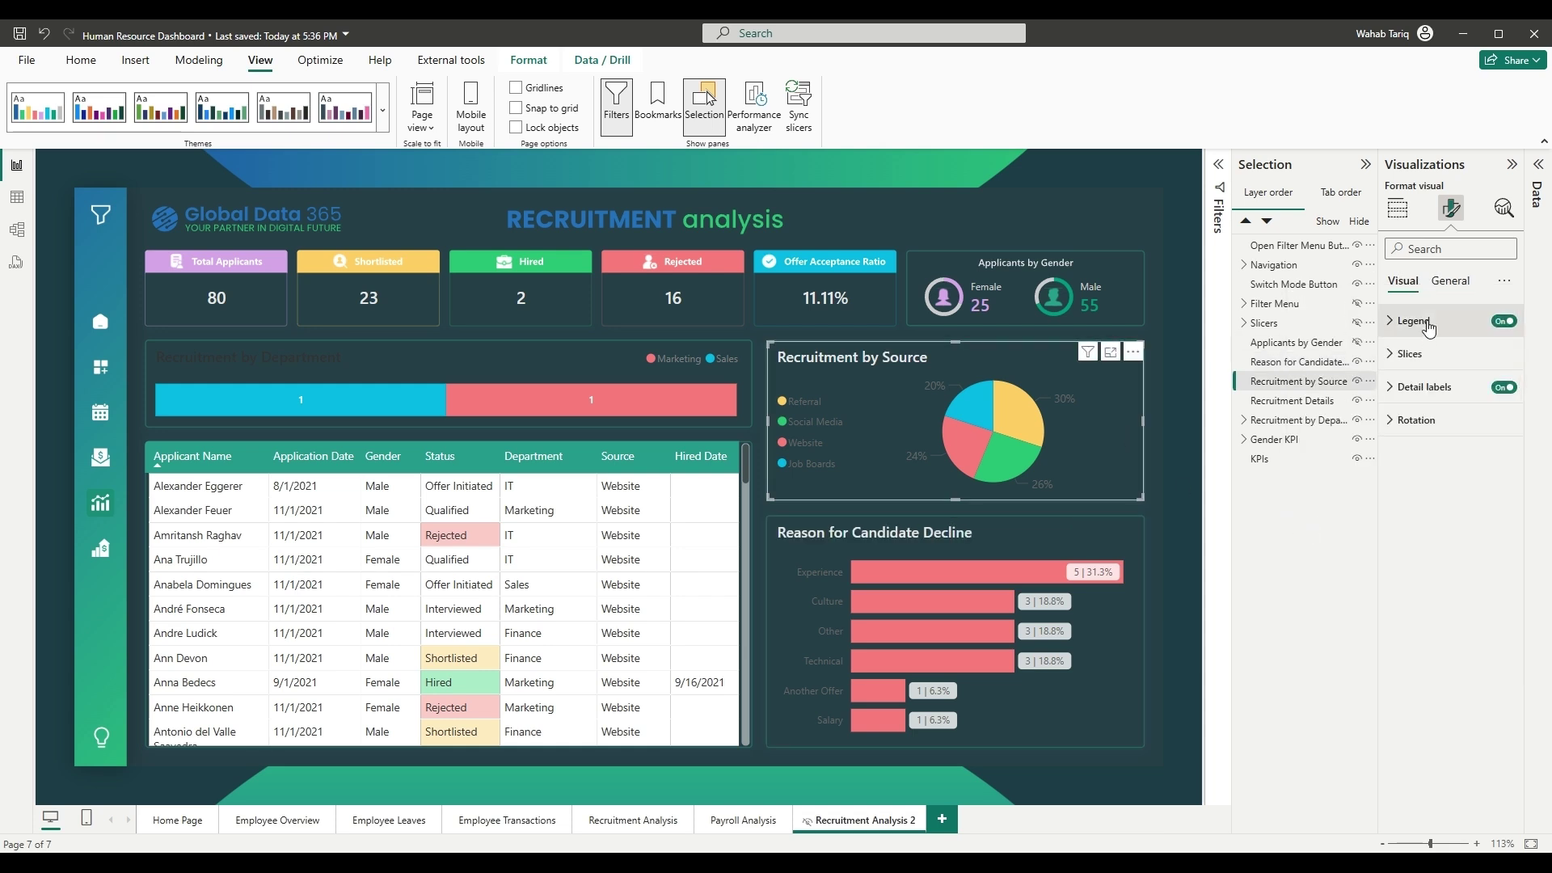
left_click(1414, 321)
left_click(1413, 440)
left_click(1410, 549)
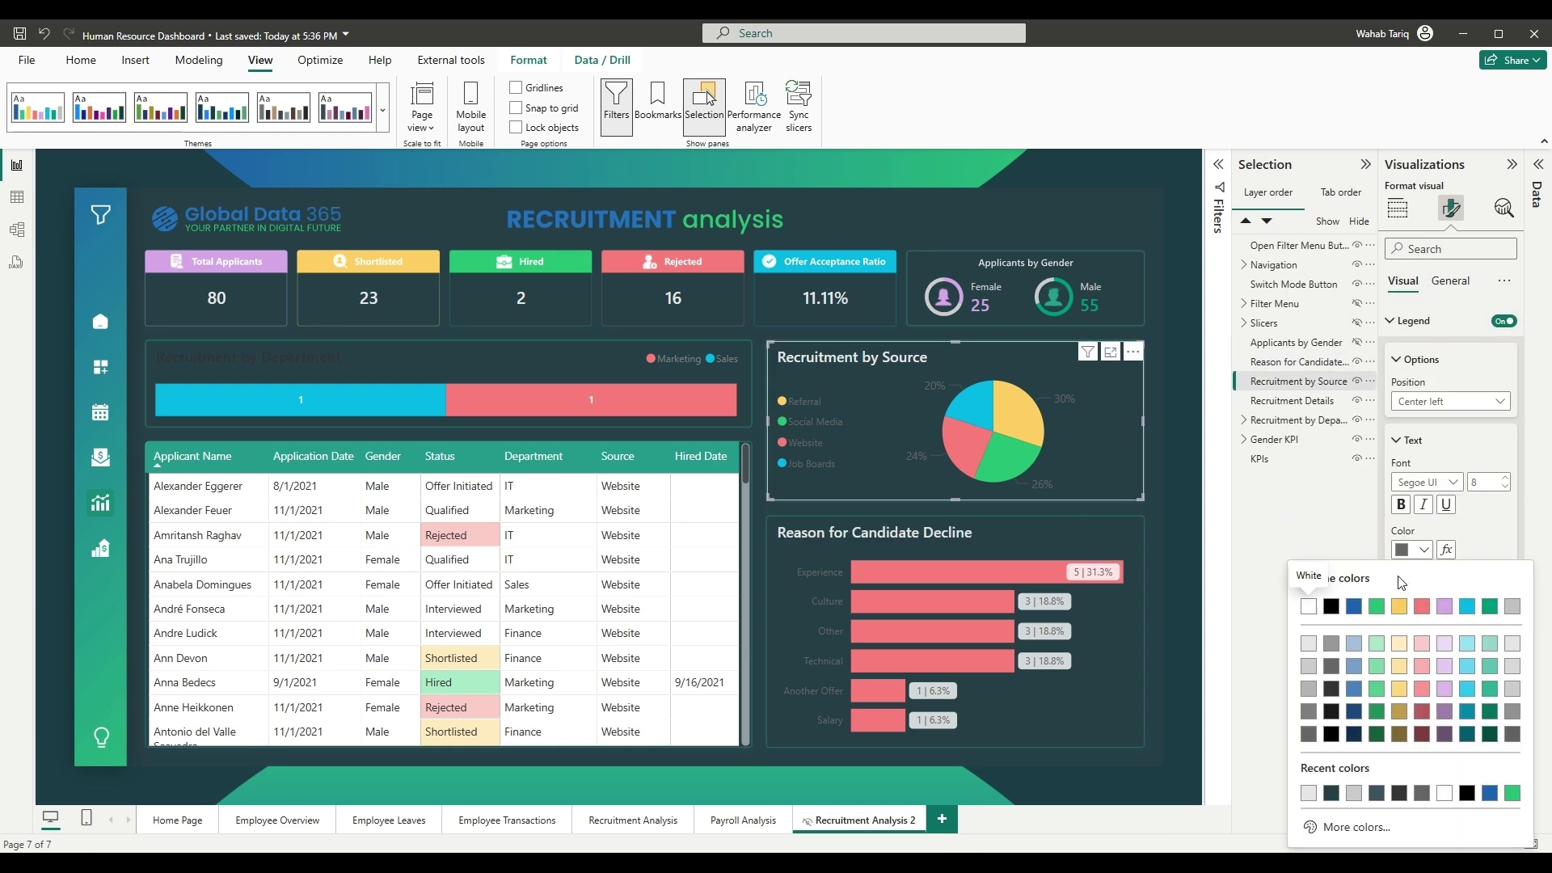
left_click(1352, 793)
left_click(1406, 687)
scroll(1406, 760, "down", 2)
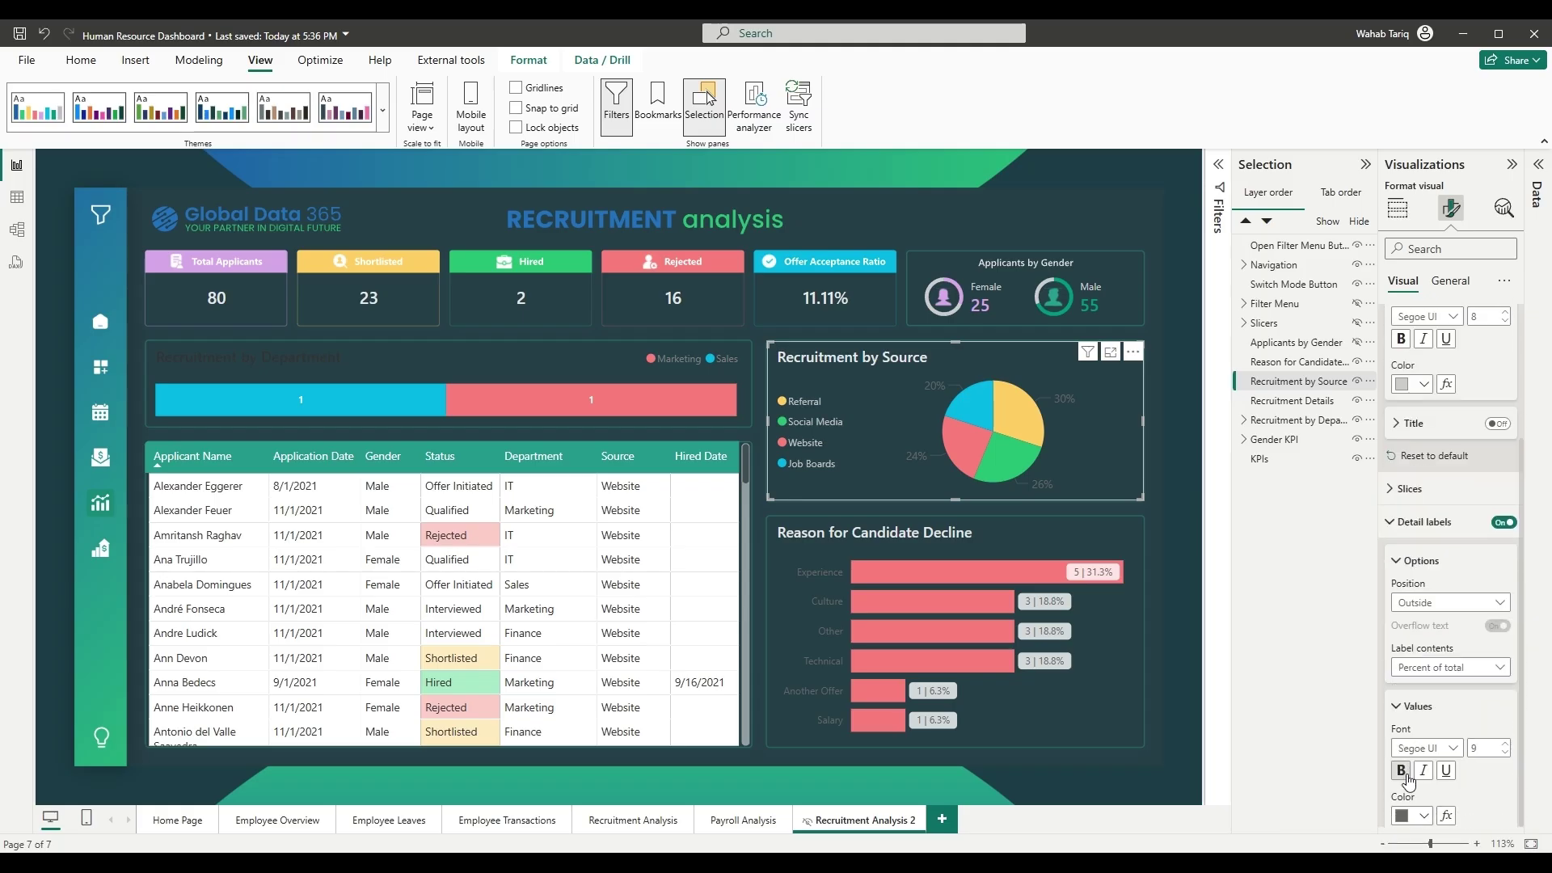
left_click(1405, 815)
left_click(1307, 744)
Make the Decline chart's data and axis labels white and lighten the Department chart title
left_click(1131, 670)
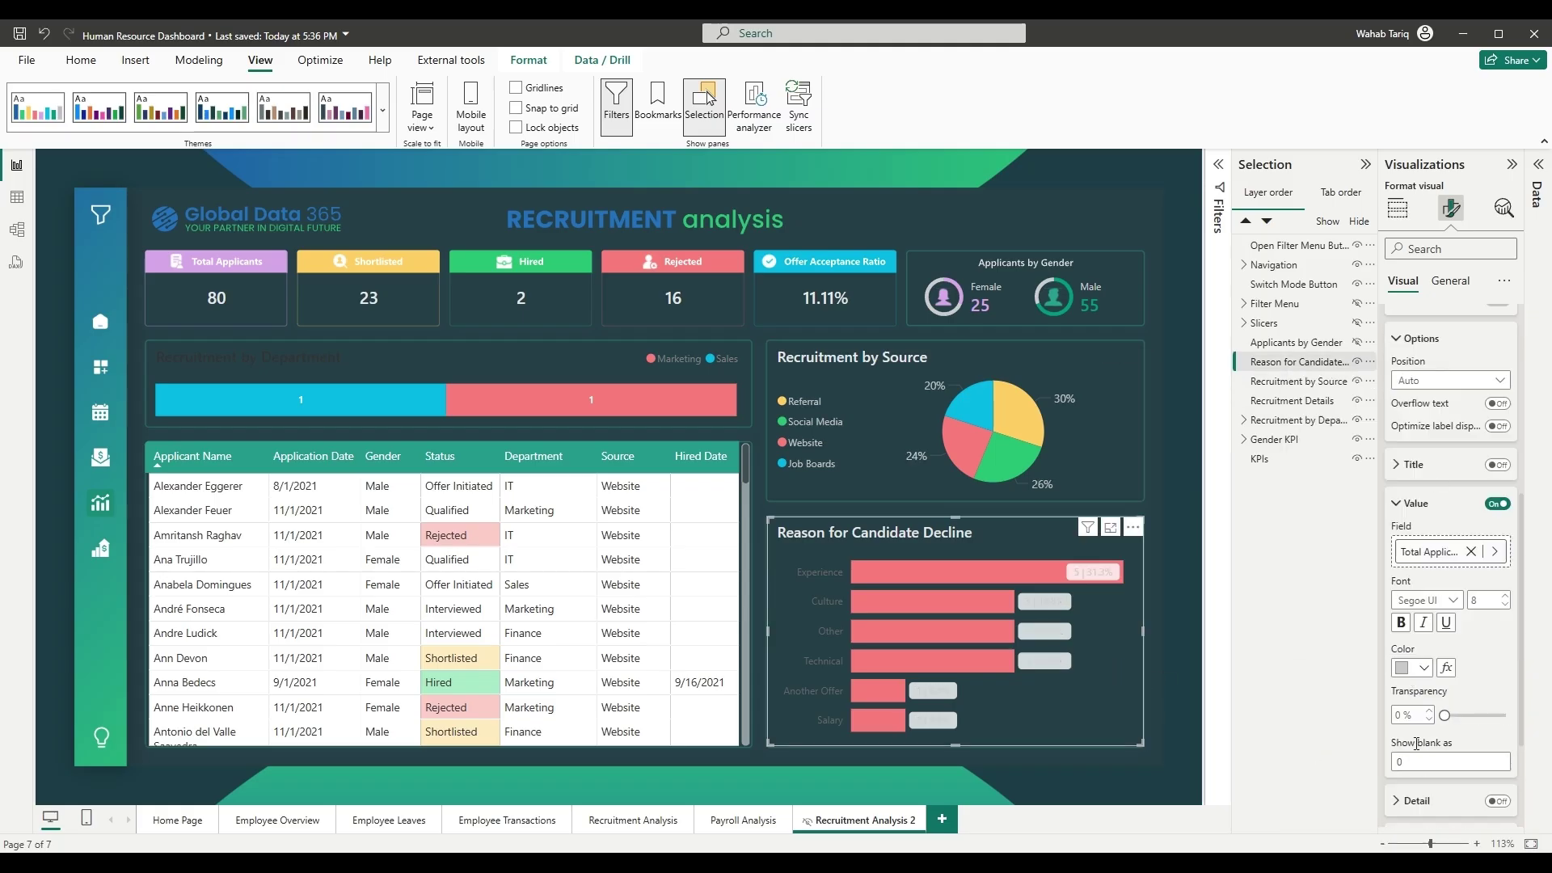
left_click(1410, 672)
left_click(1360, 647)
left_click(1423, 469)
left_click(1309, 517)
left_click(449, 356)
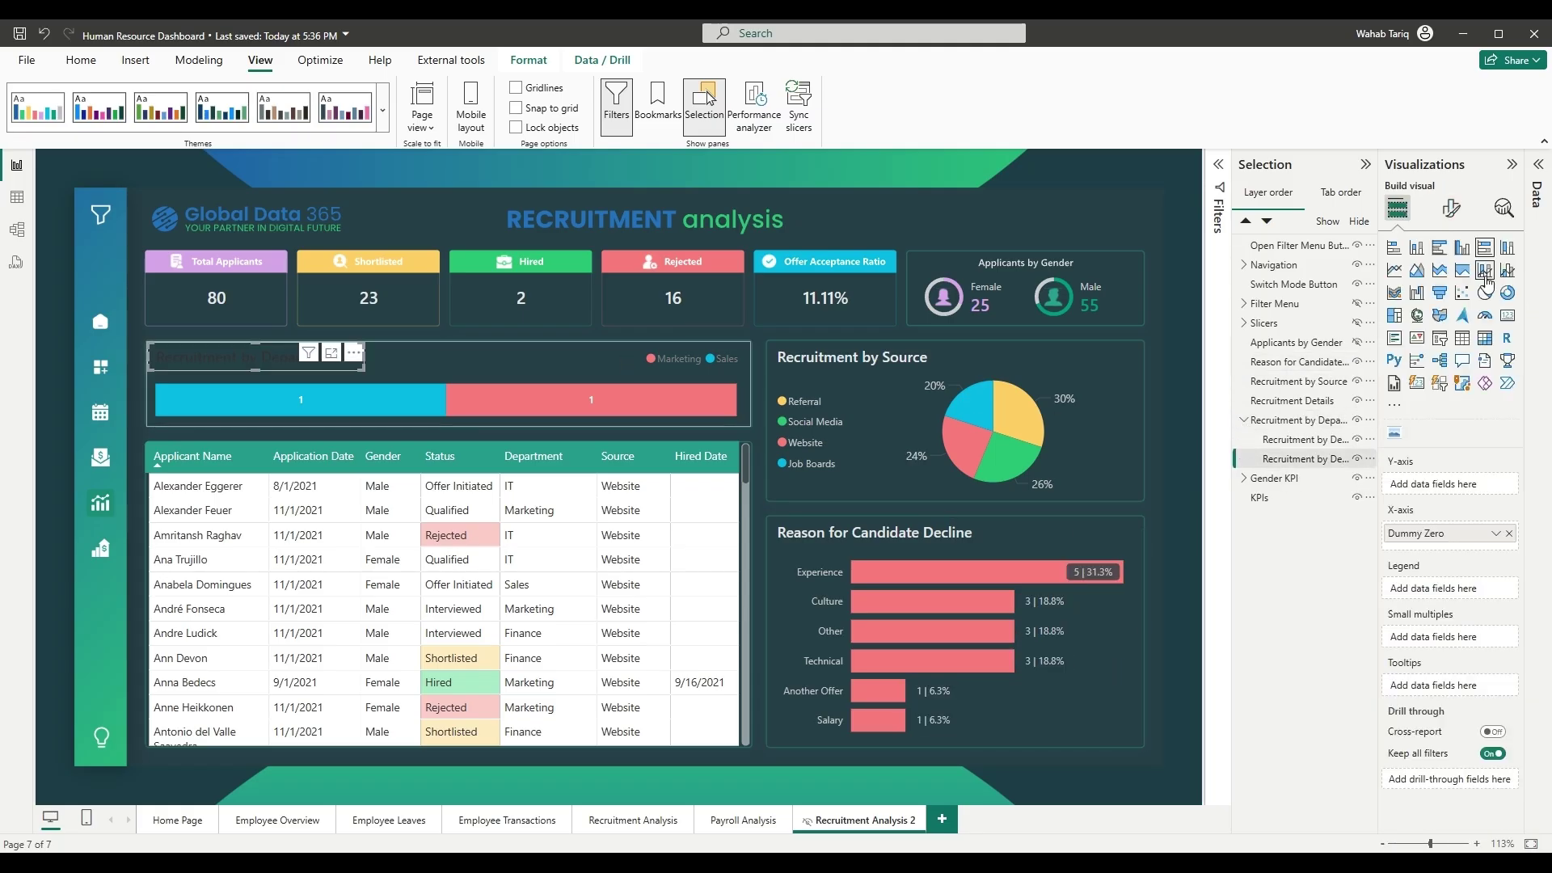
Give the Recruitment Details table dark row backgrounds, white text and dark alternate rows
left_click(1445, 368)
left_click(739, 745)
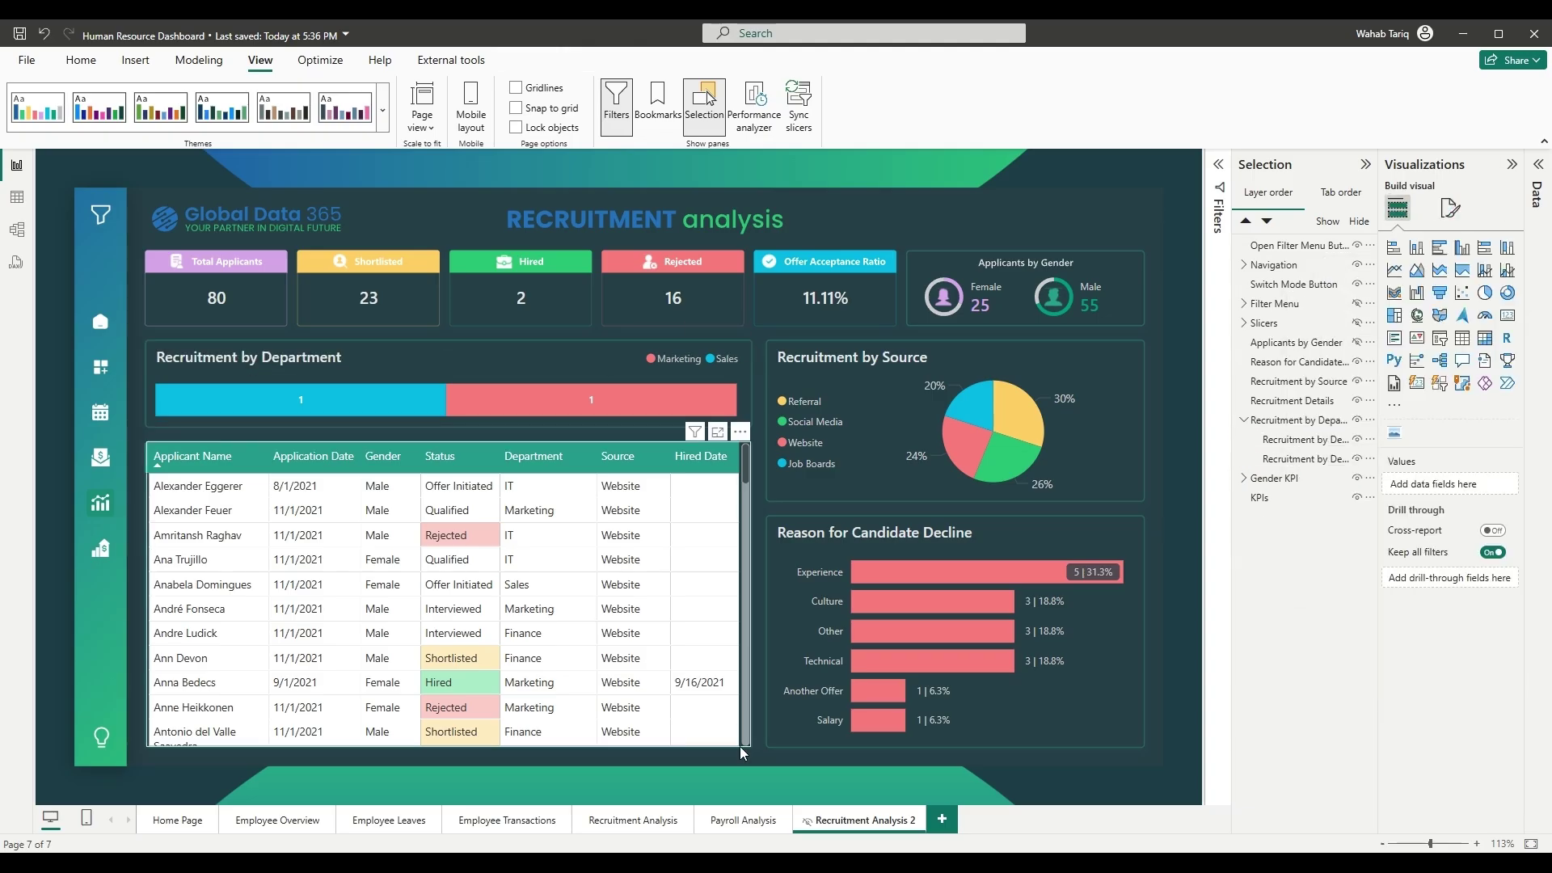
left_click(1446, 212)
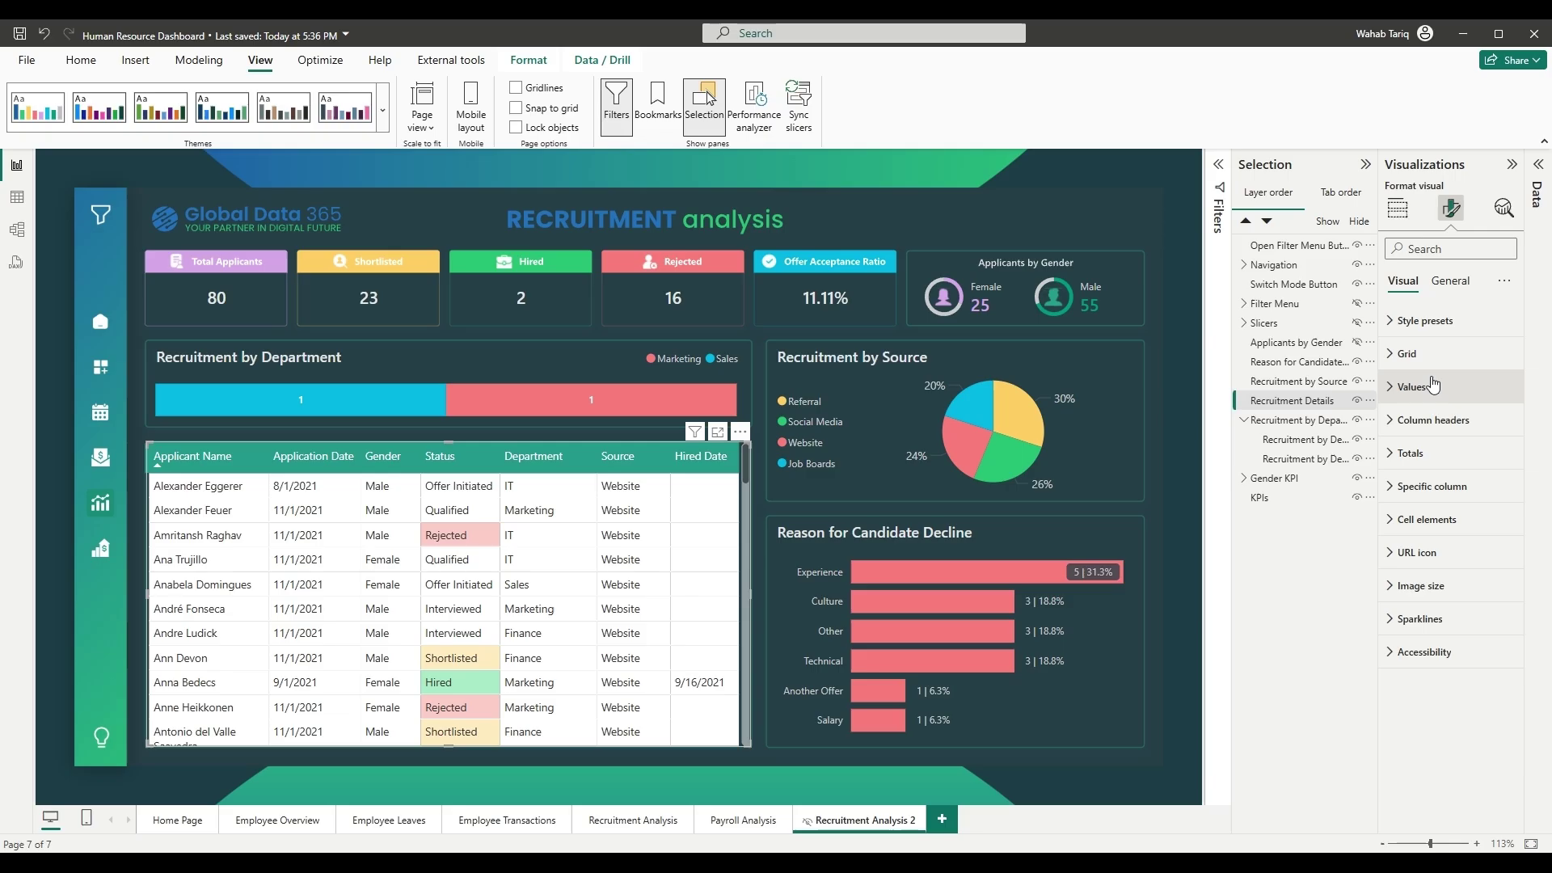
left_click(1440, 395)
left_click(1418, 578)
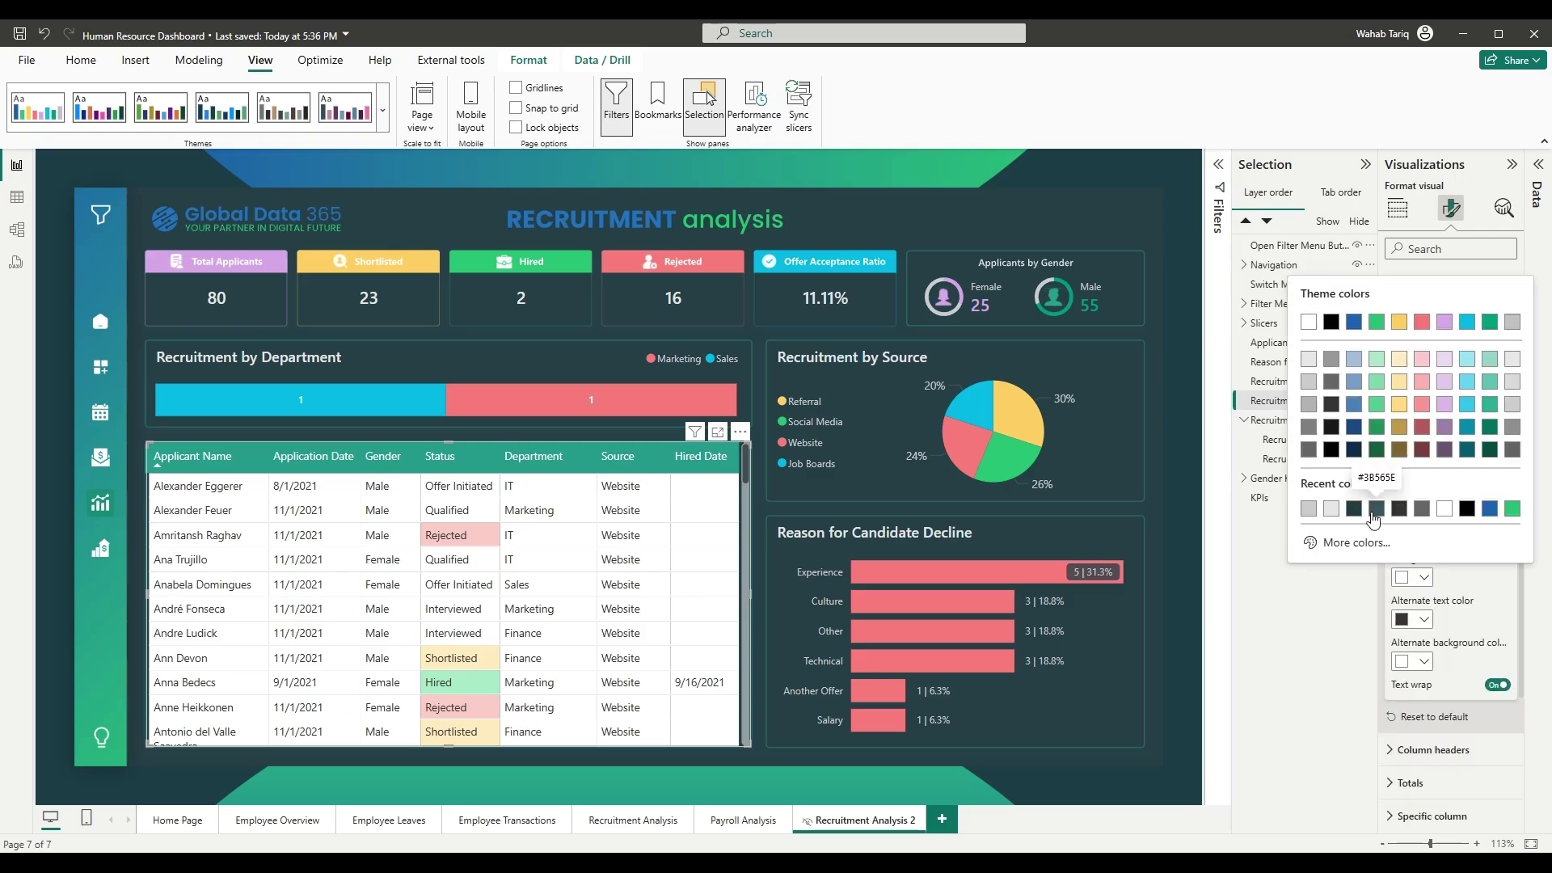
left_click(1374, 510)
left_click(1414, 578)
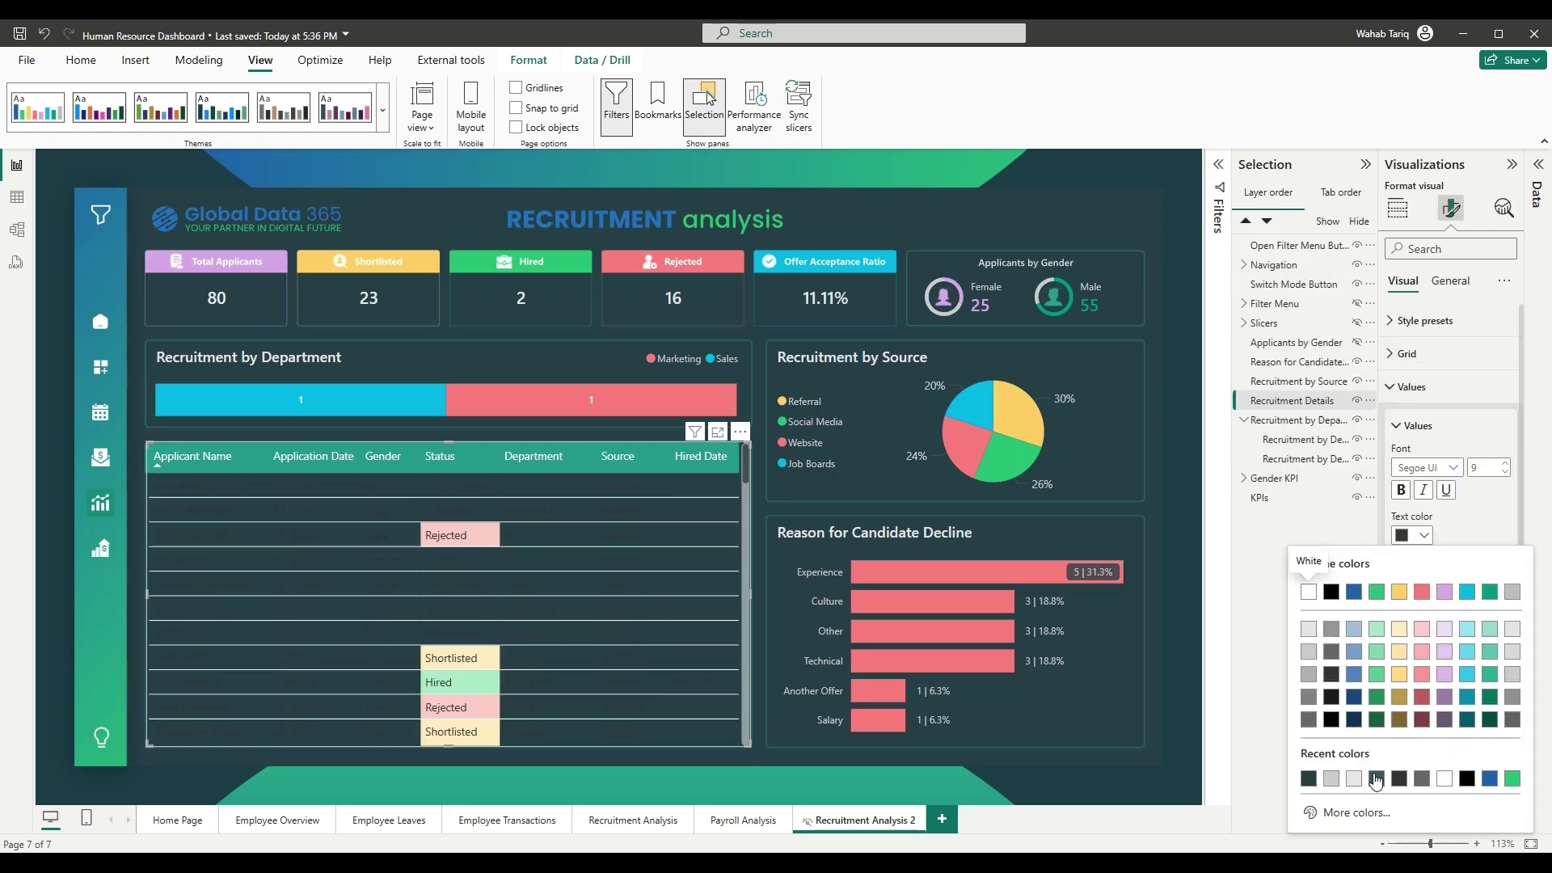
left_click(1309, 583)
left_click(1414, 661)
Set the table's horizontal gridlines to a dark teal colour
left_click(1310, 357)
left_click(1407, 353)
left_click(1423, 434)
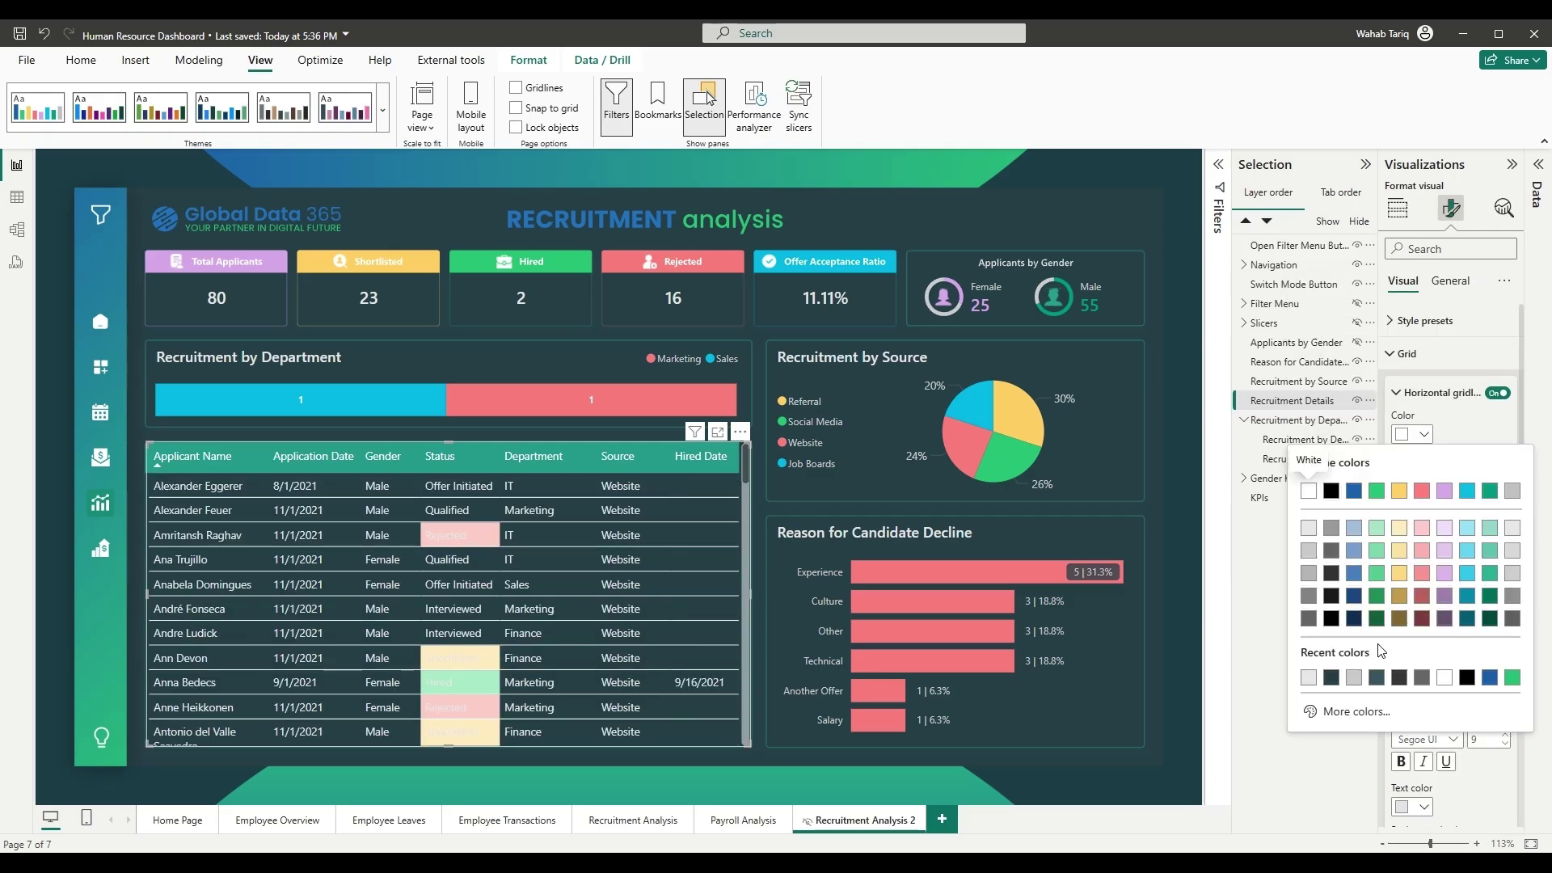
left_click(1313, 670)
left_click(1424, 434)
left_click(1341, 727)
left_click(1185, 627)
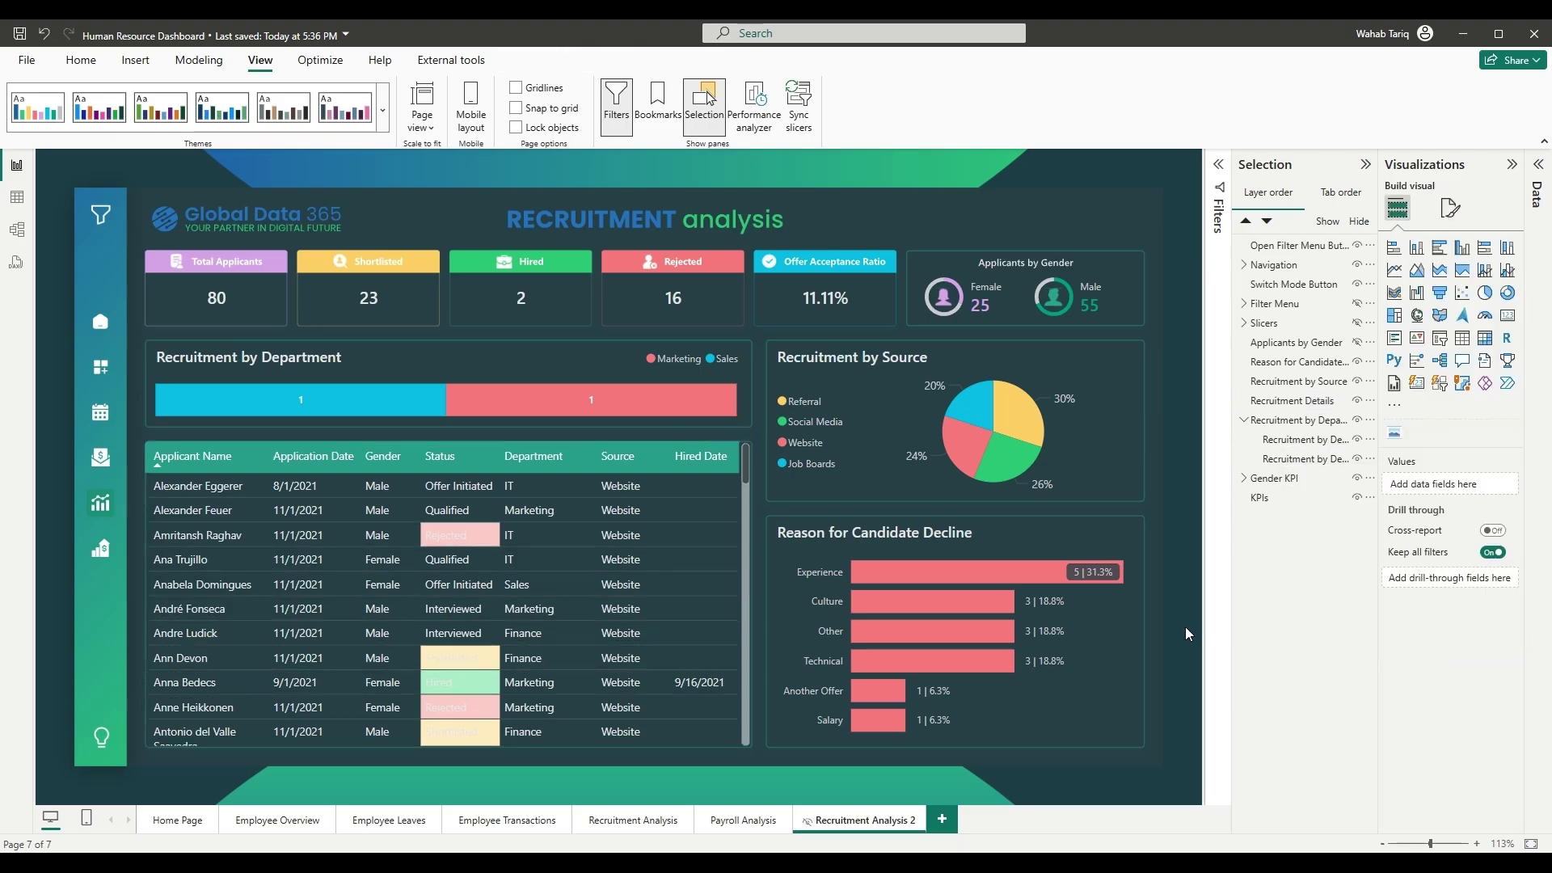
Darken the status cell background colours and review the table
left_click(444, 606)
scroll(445, 606, "down", 4)
left_click(1451, 208)
left_click(1426, 518)
left_click(1172, 614)
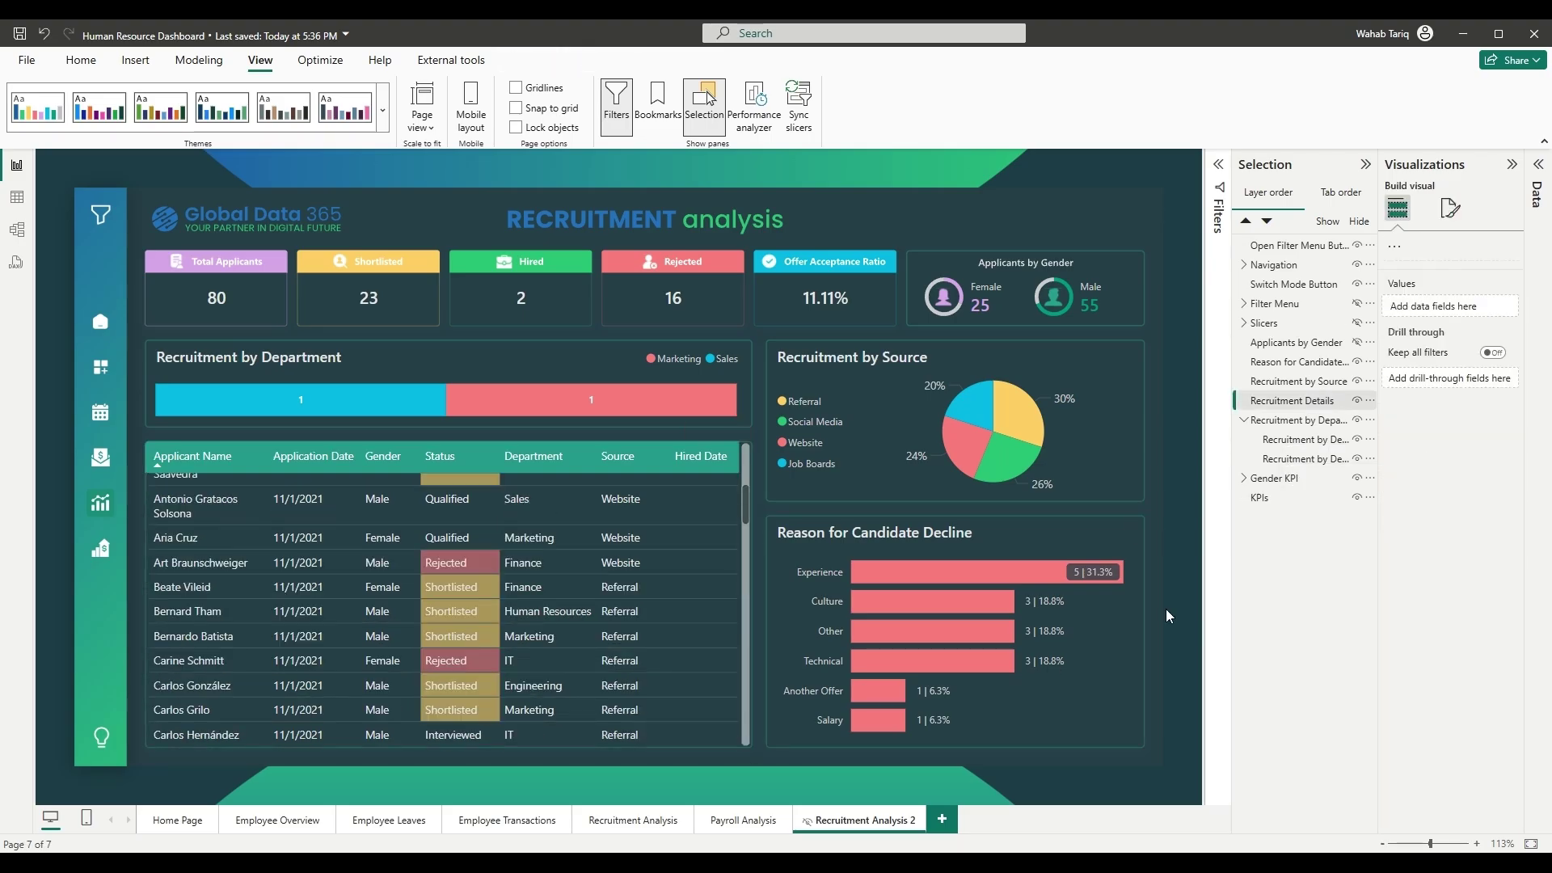
scroll(588, 624, "up", 5)
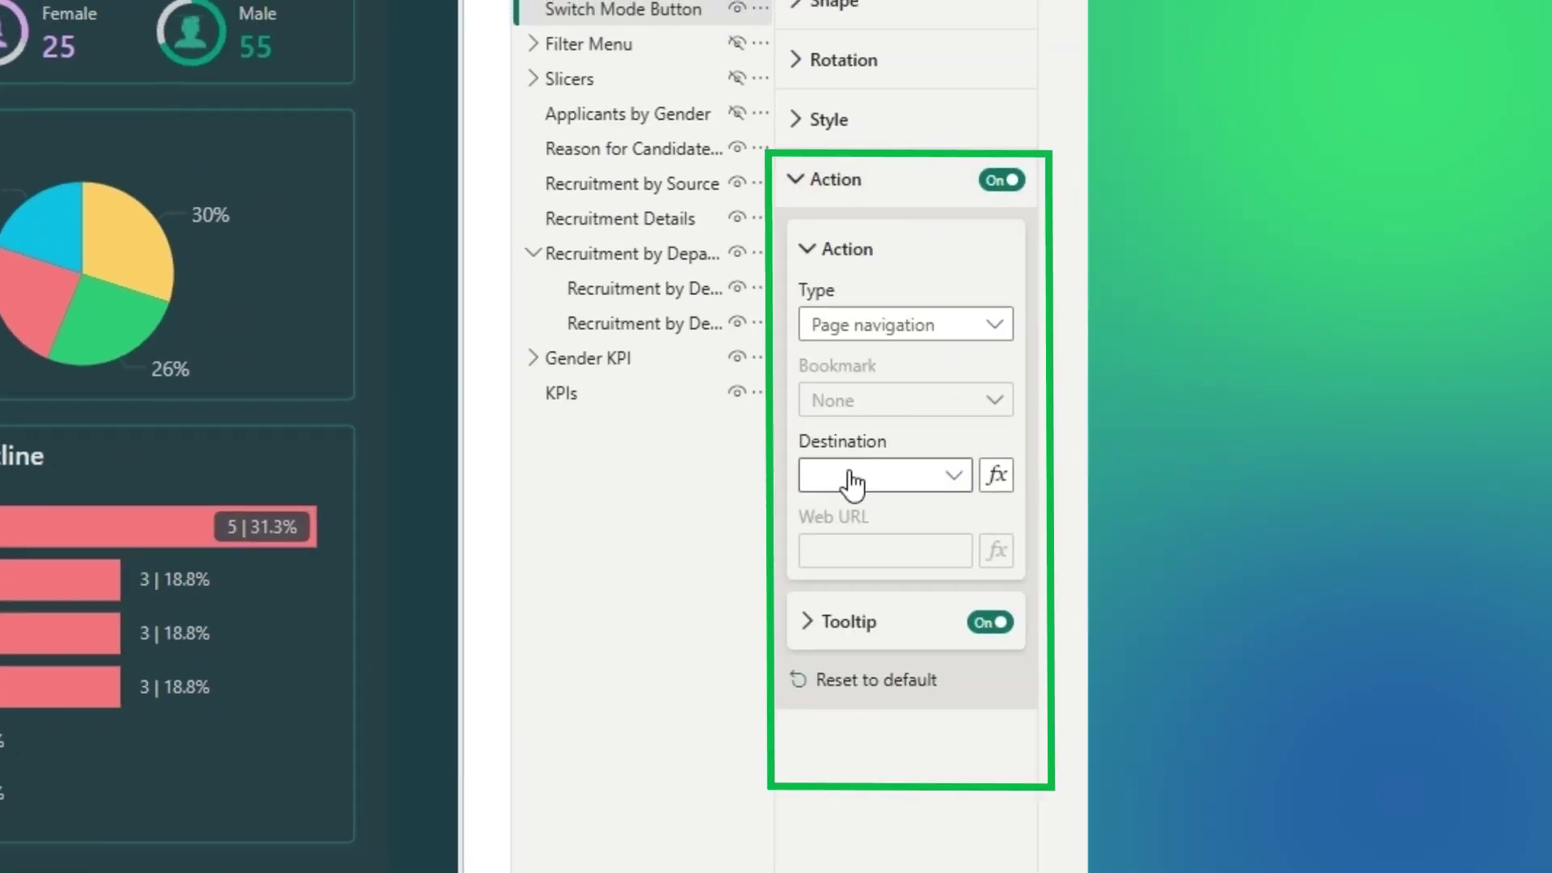
Point the bulb button to Recruitment Analysis, retitle its tooltip 'Switch to Light Mode', and follow it
left_click(853, 484)
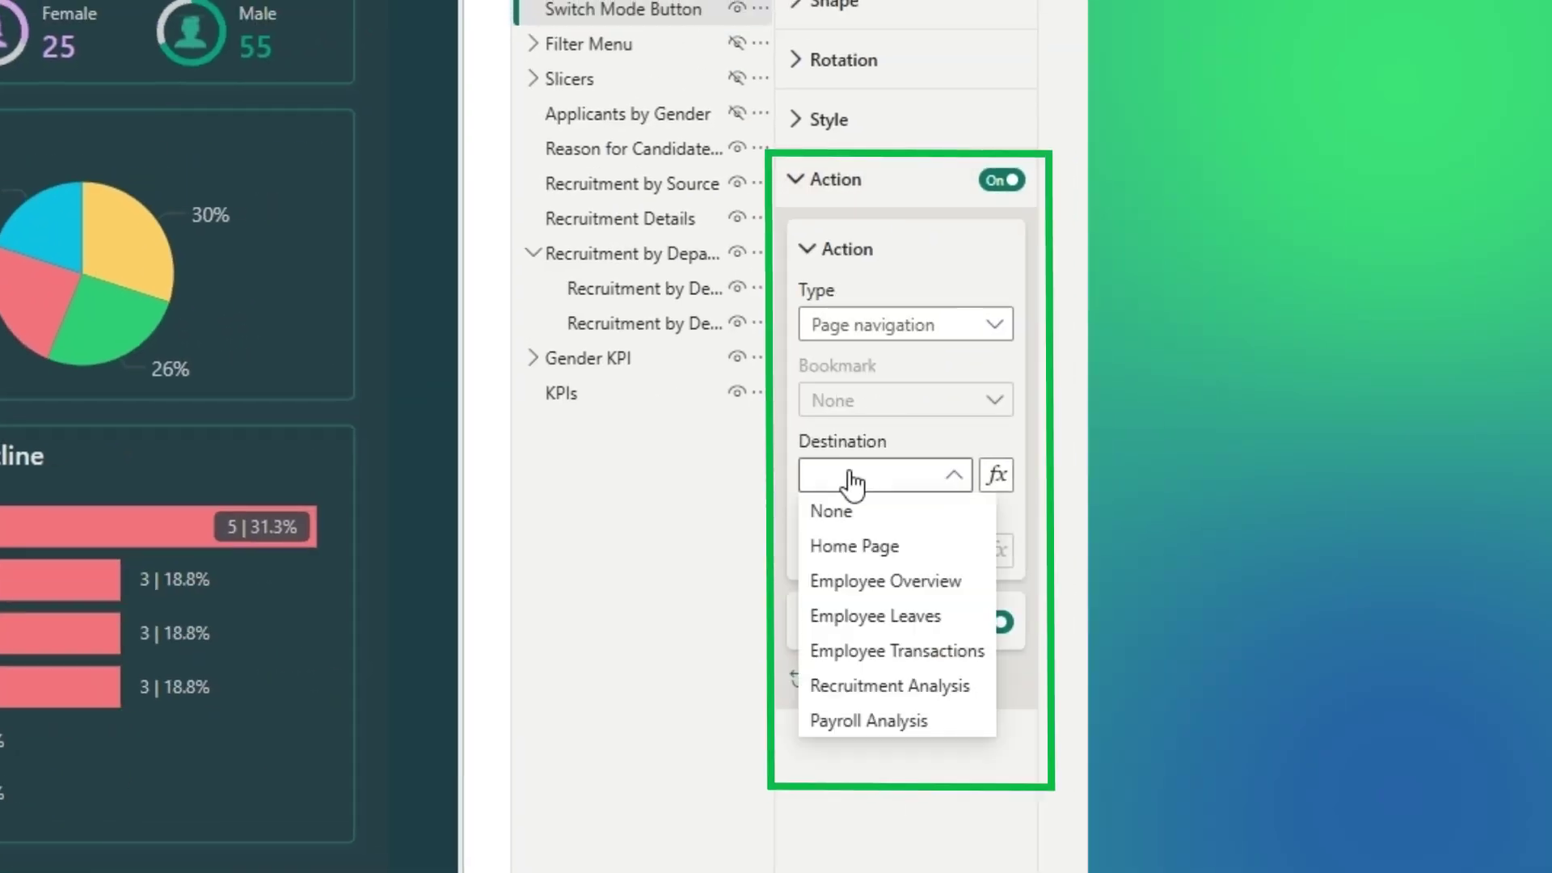
left_click(922, 688)
left_click(875, 643)
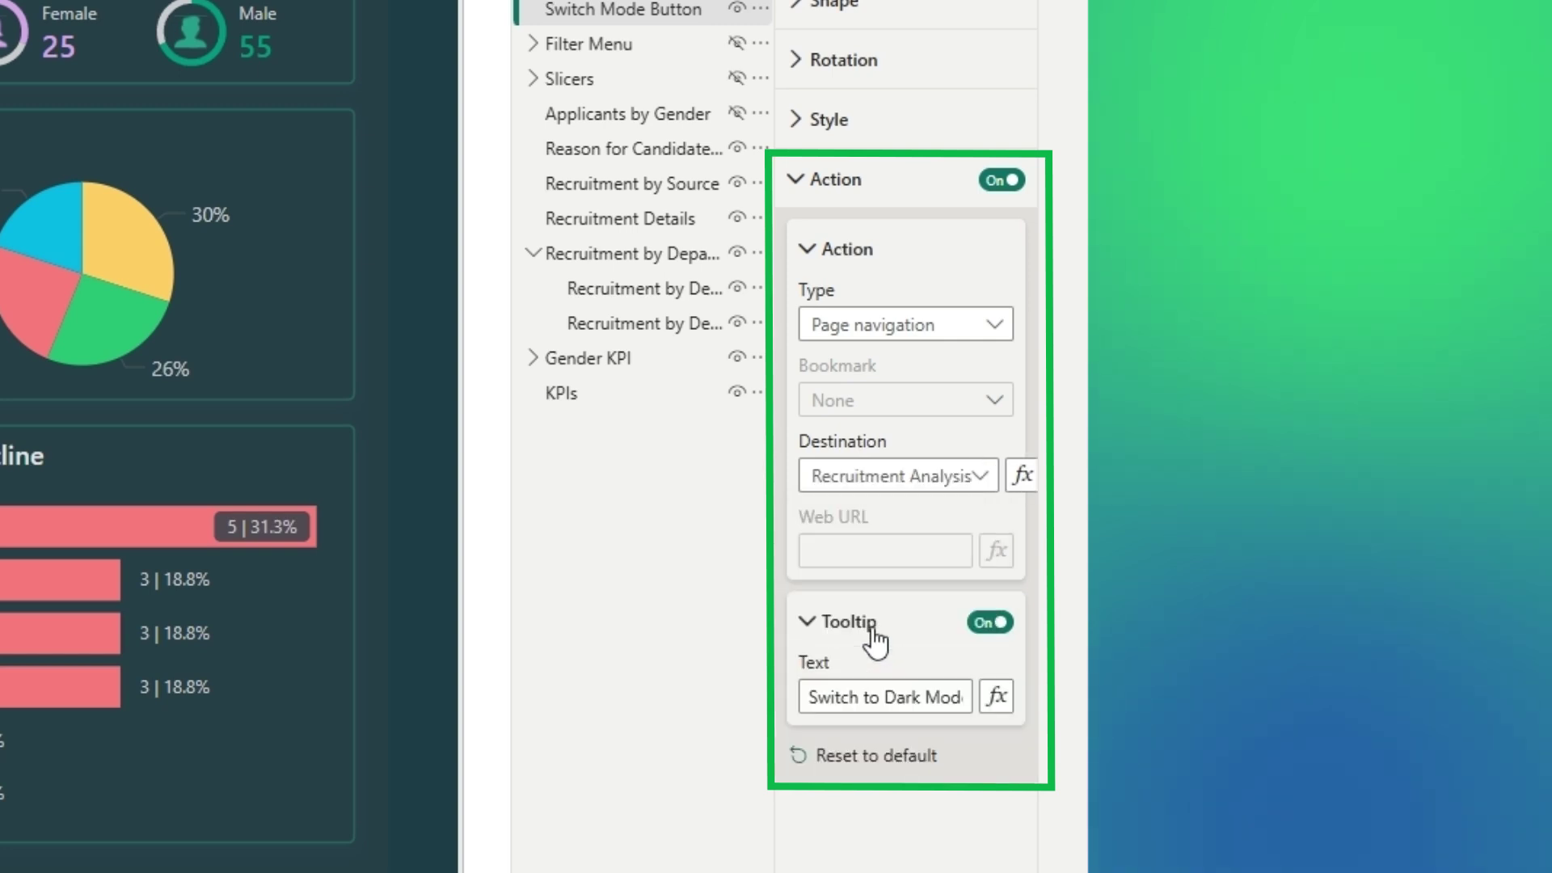
left_click_drag(901, 699, 920, 699)
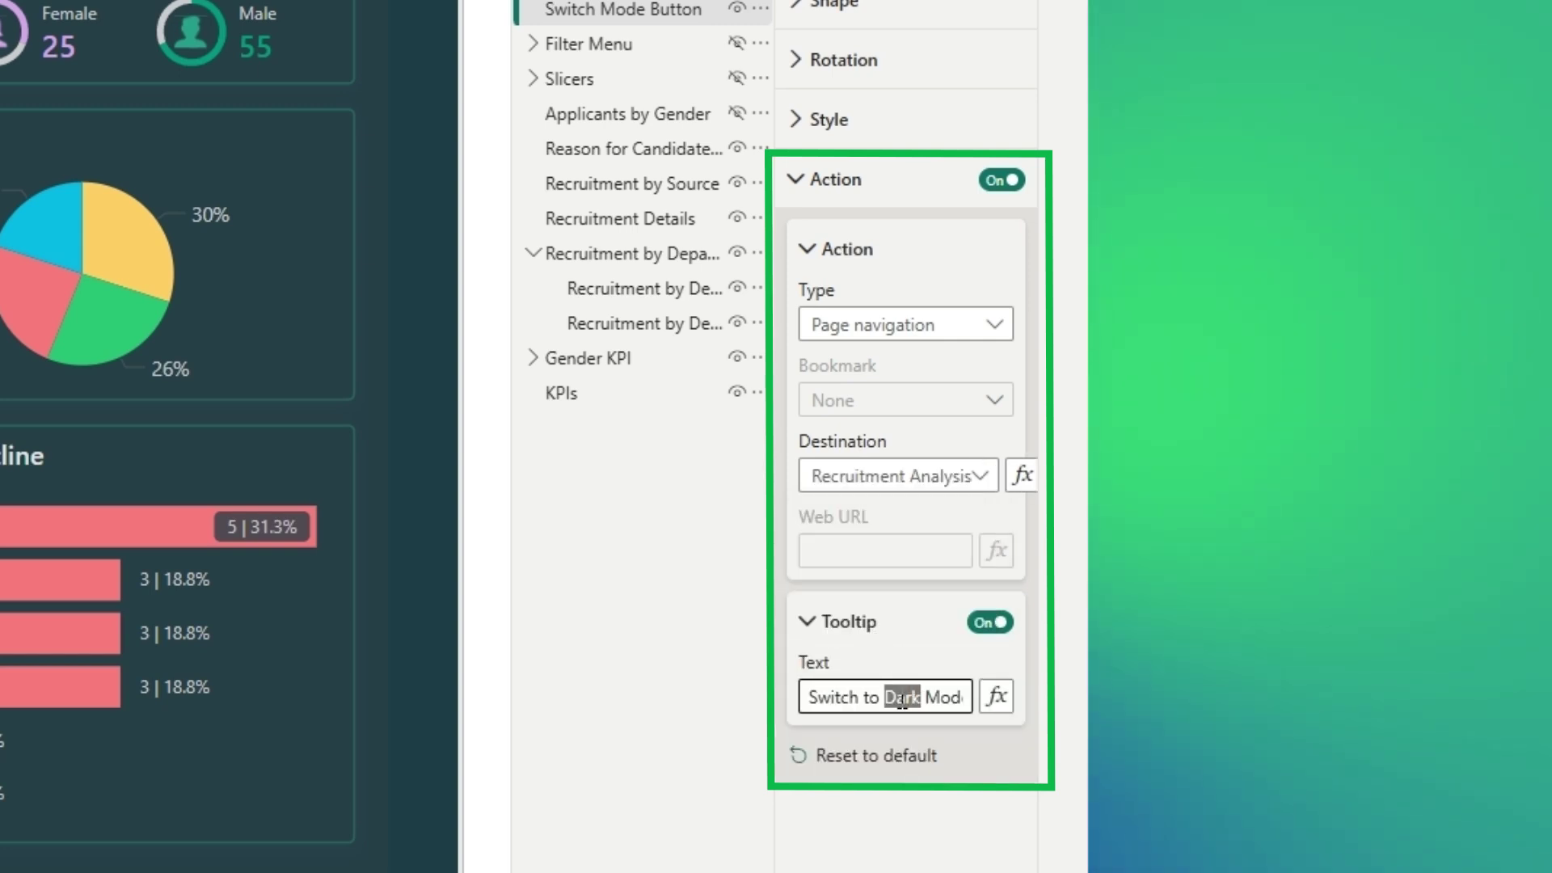
type("Light")
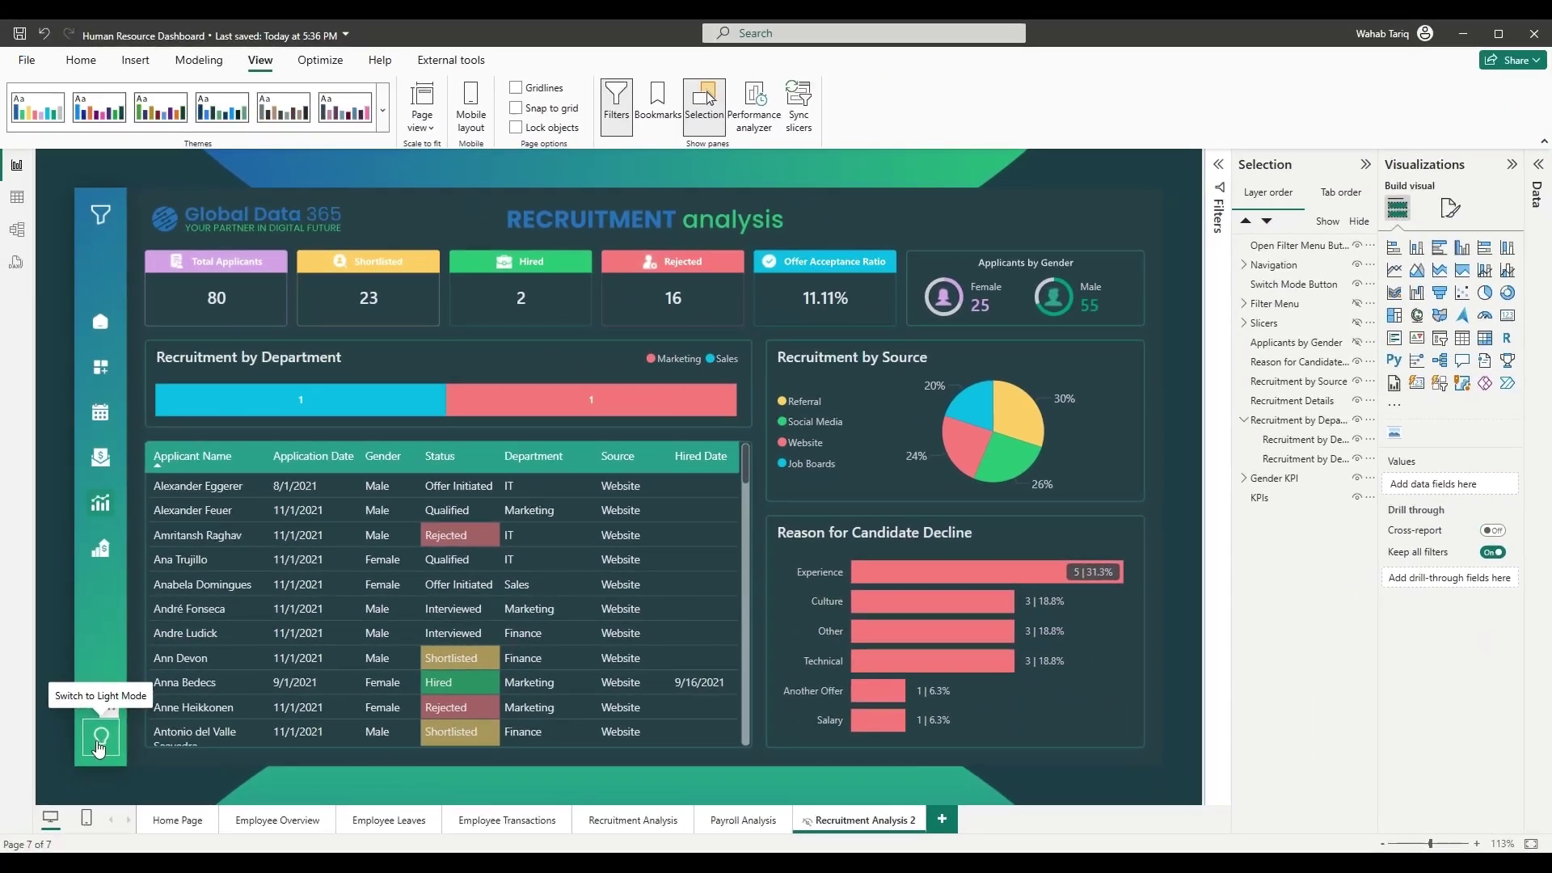
left_click(99, 748, "ctrl")
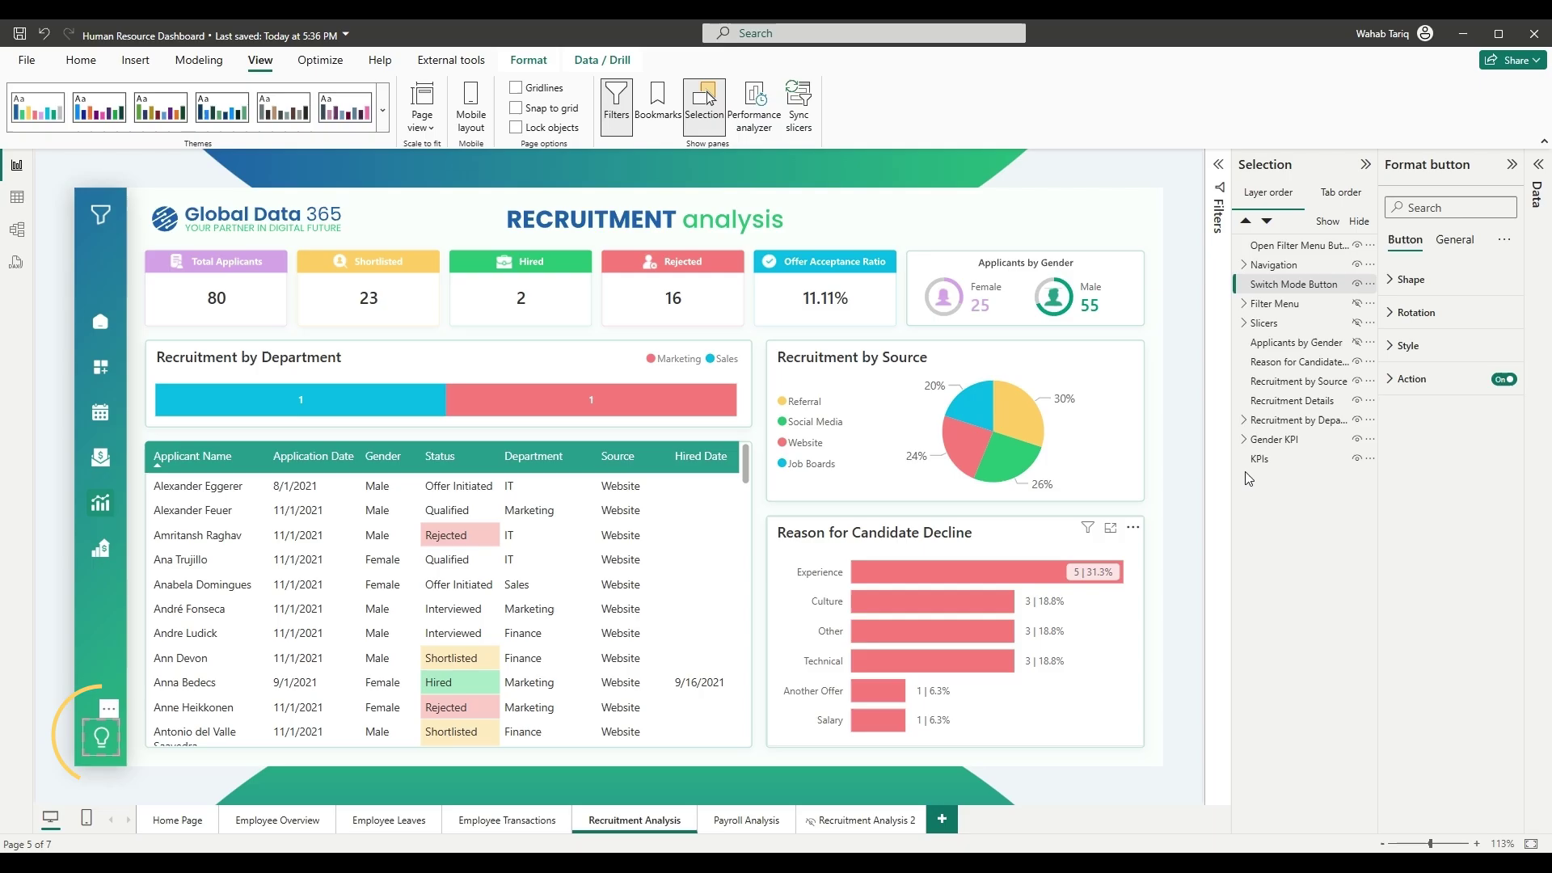
Set the light page's bulb button action destination to Recruitment Analysis 2
left_click(1503, 379)
left_click(1412, 379)
left_click(1431, 543)
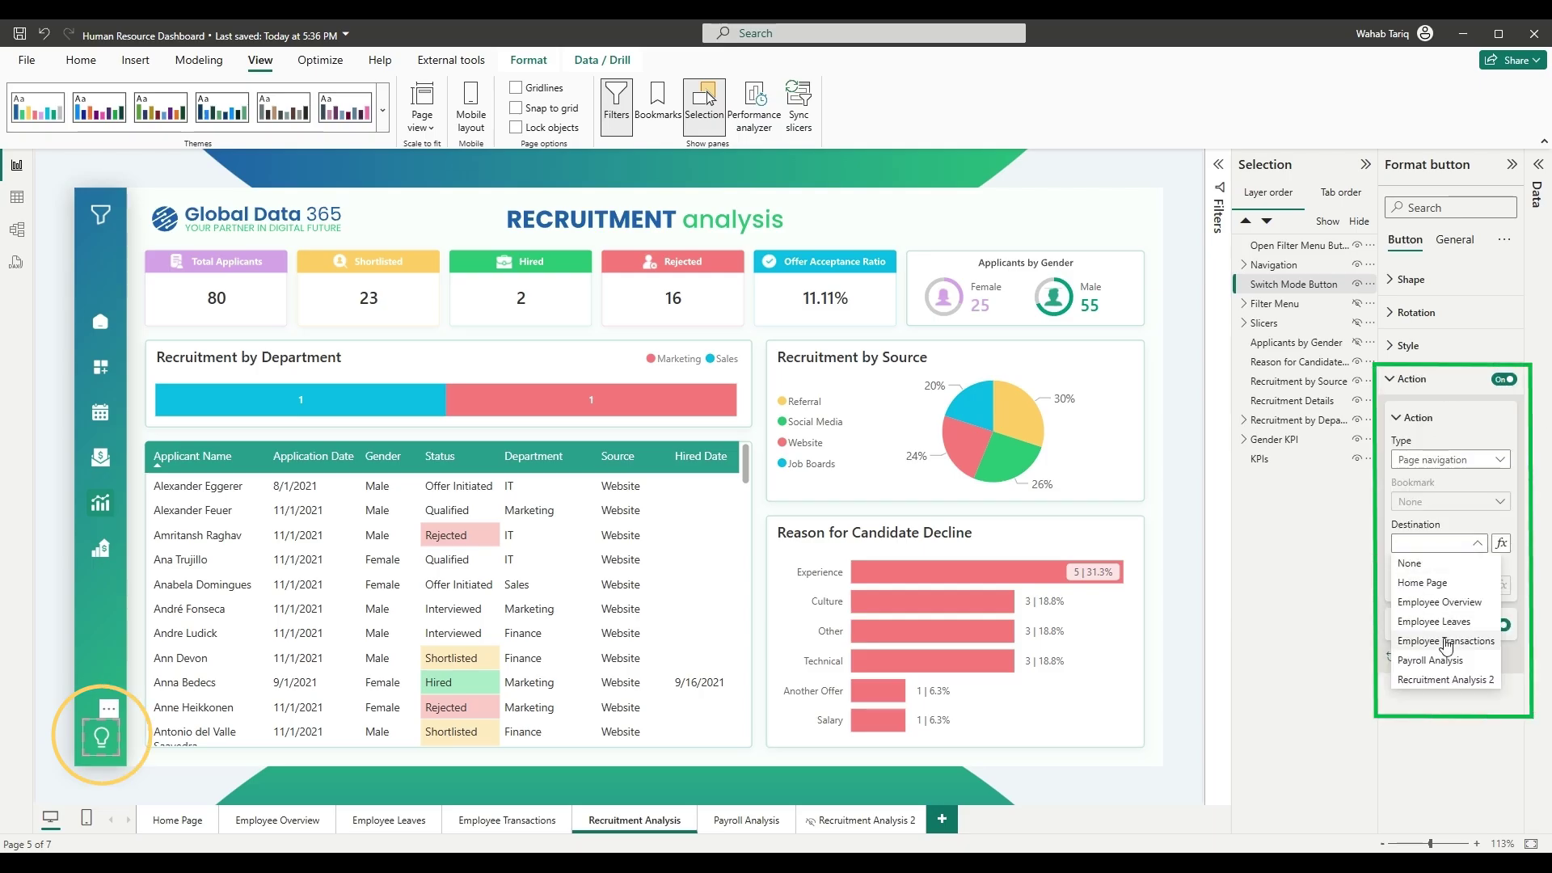
left_click(1444, 681)
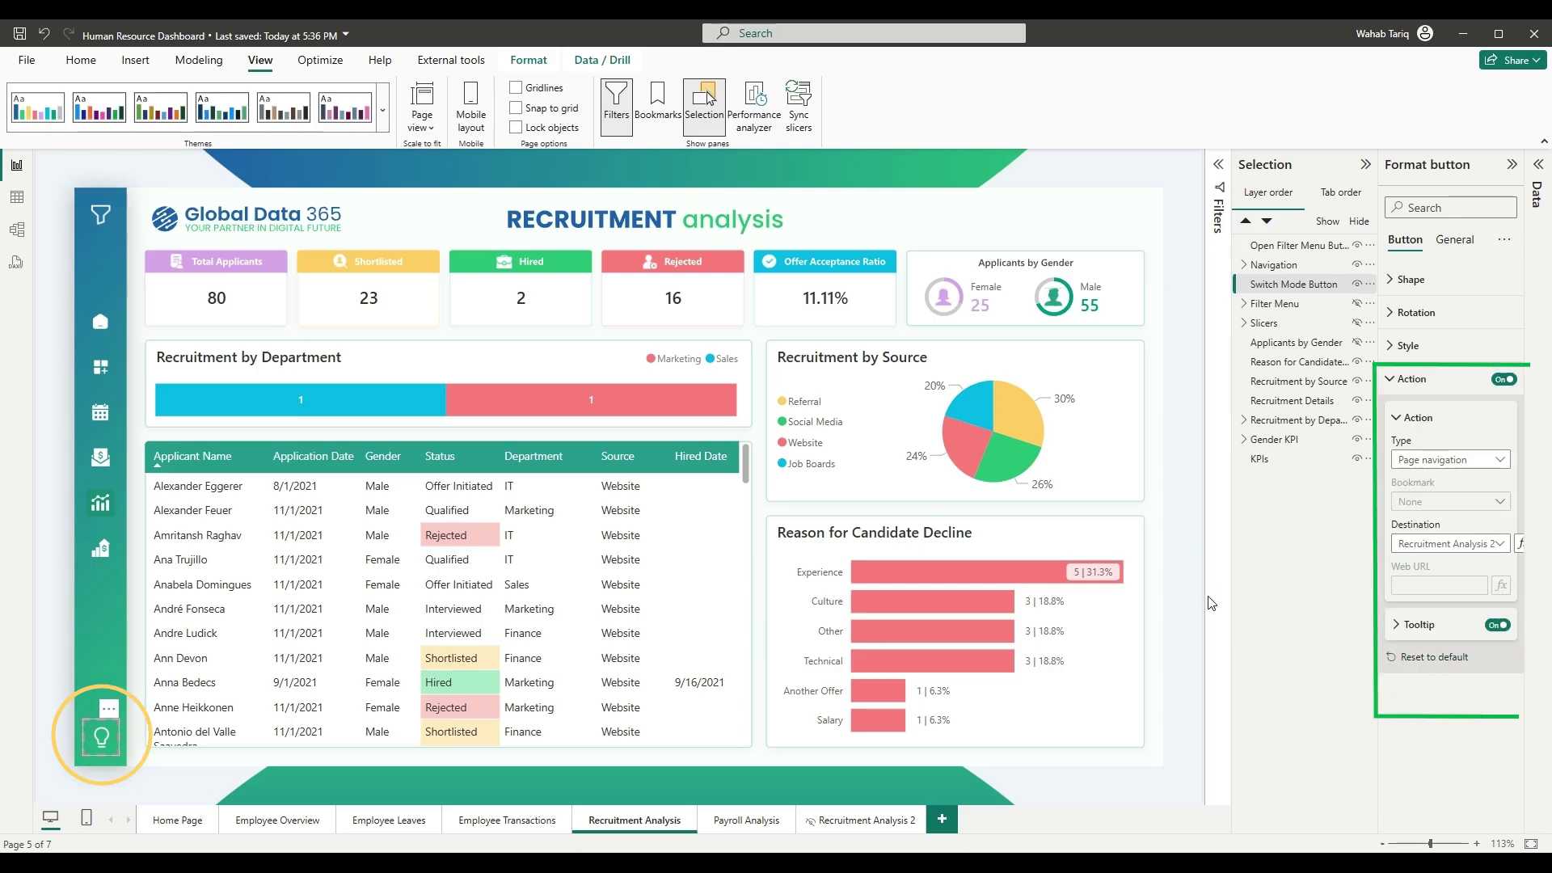
left_click(1184, 613)
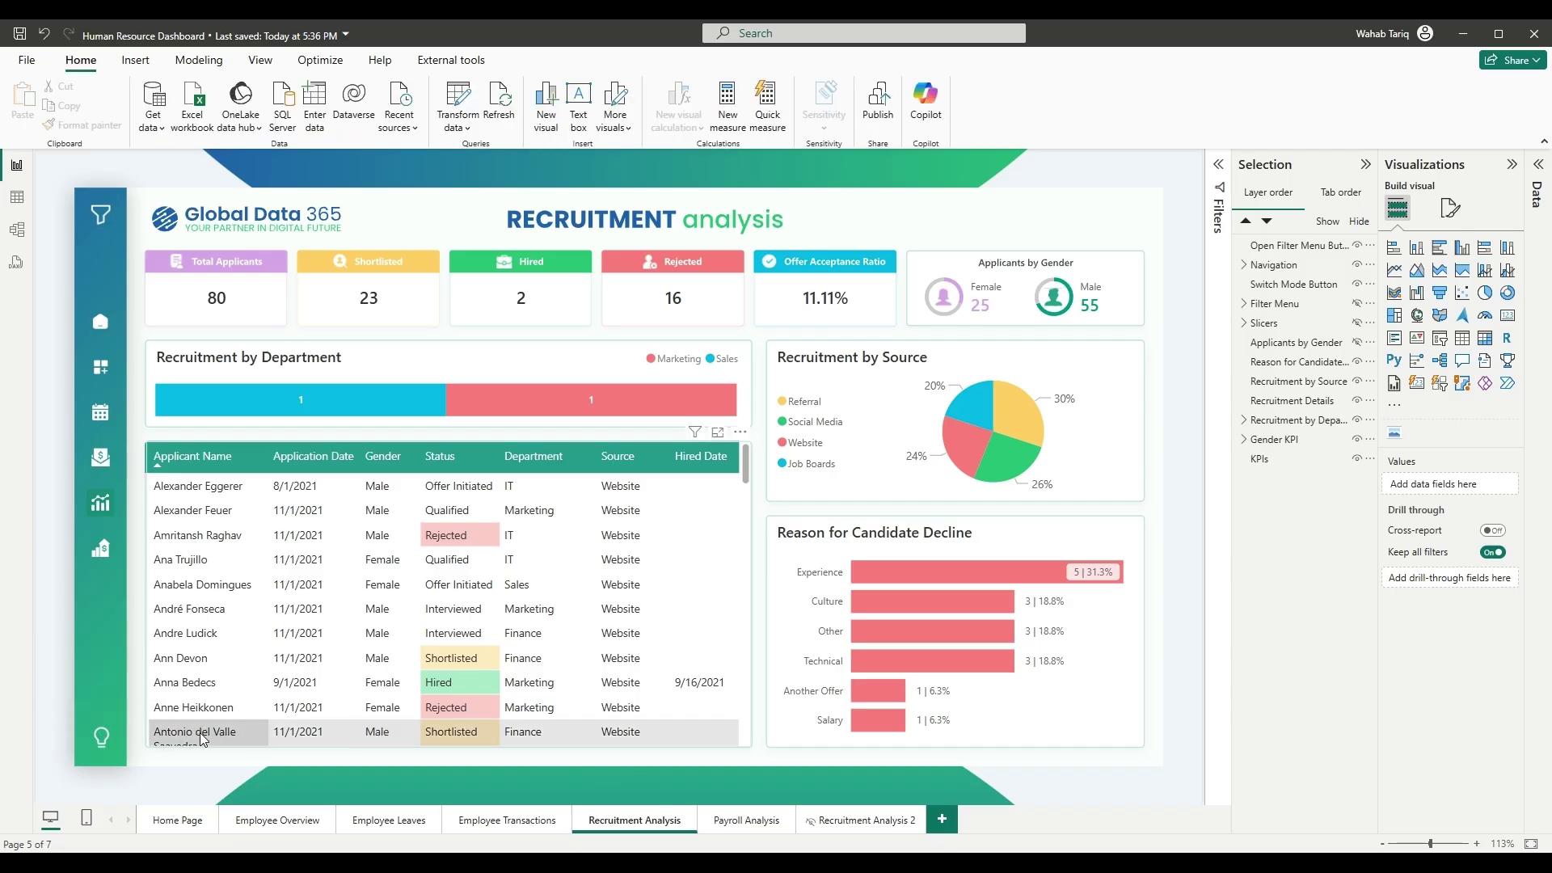
Go to the dark Recruitment Analysis 2 page
left_click(98, 739, "ctrl")
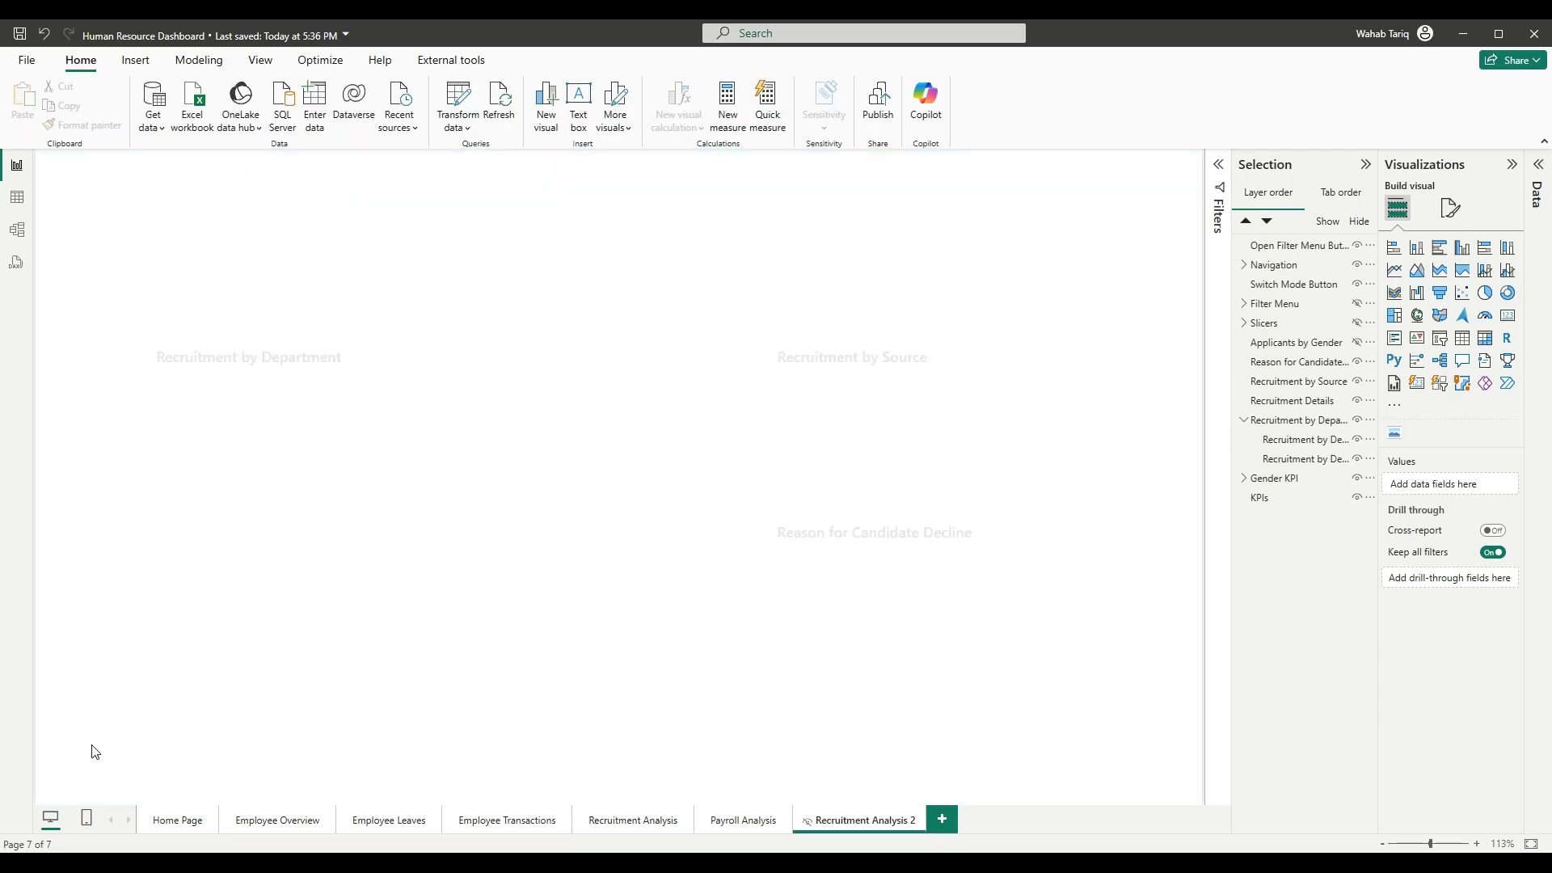